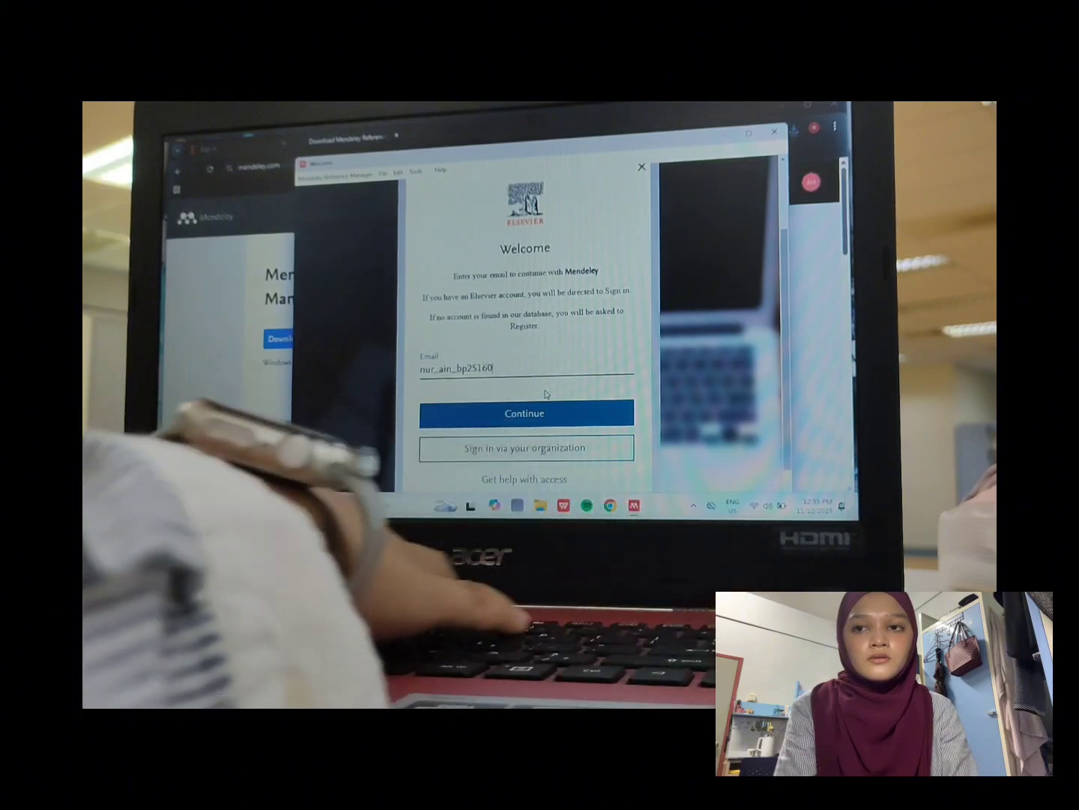
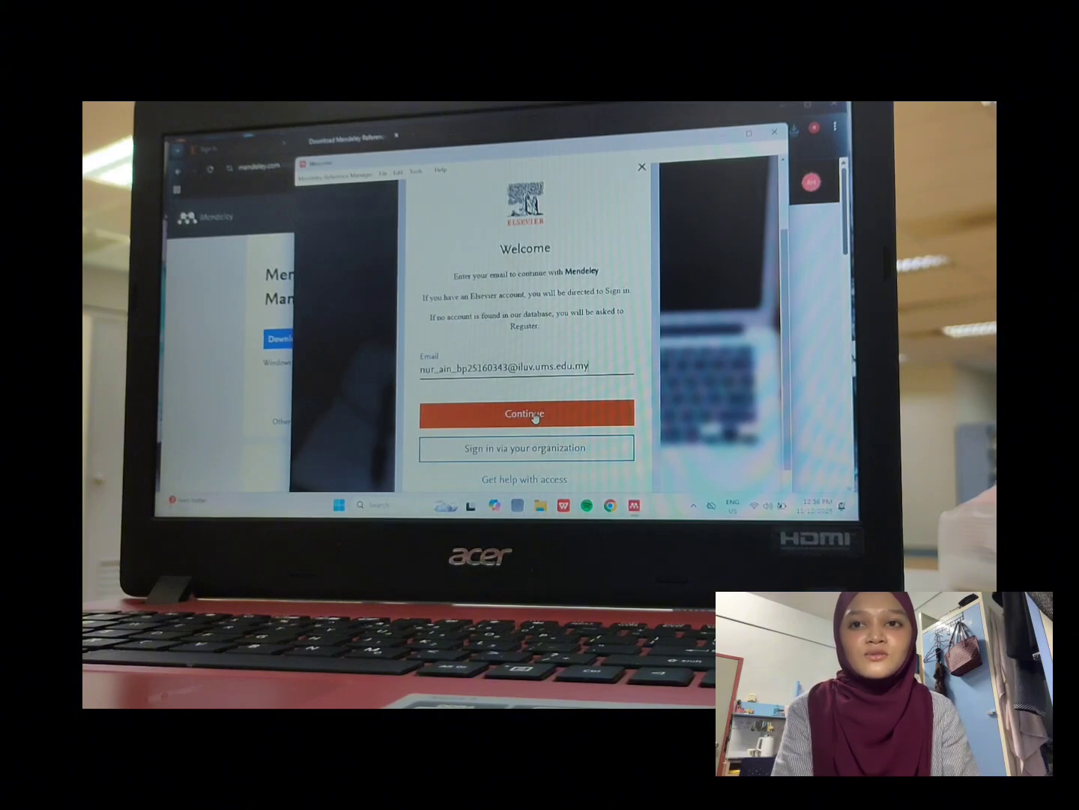
Step: Enter the full account e-mail and the account password to sign in to Mendeley
left_click(532, 420)
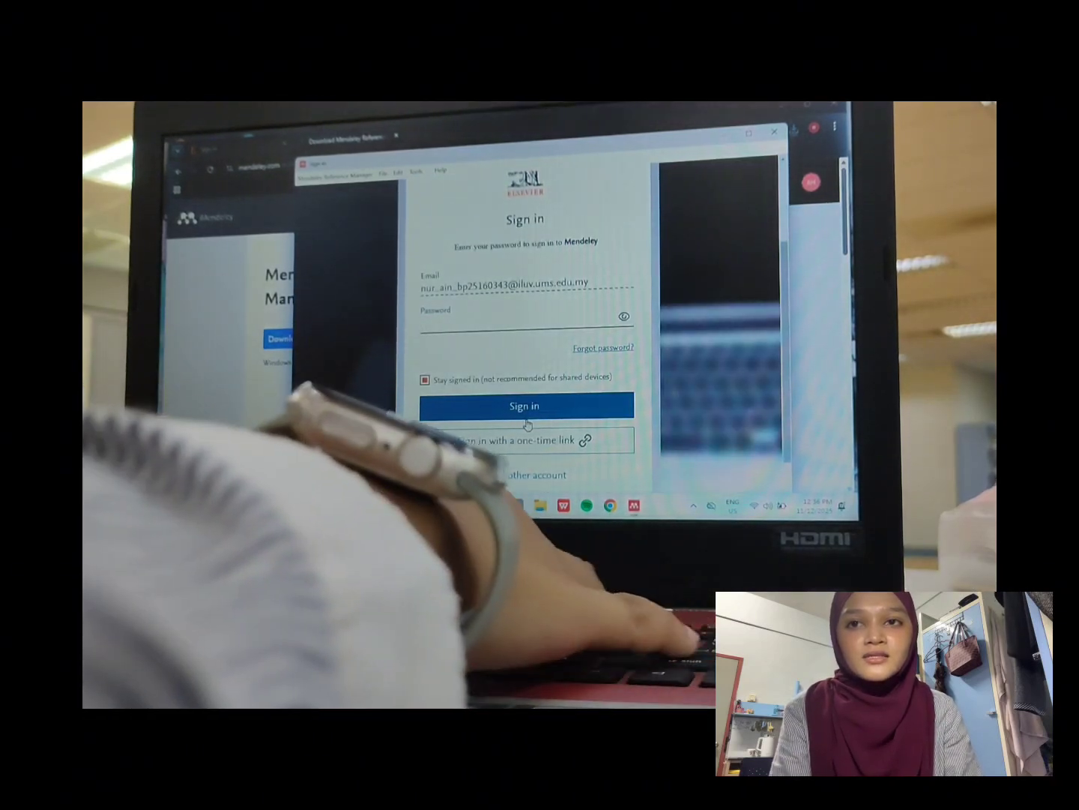
type("•")
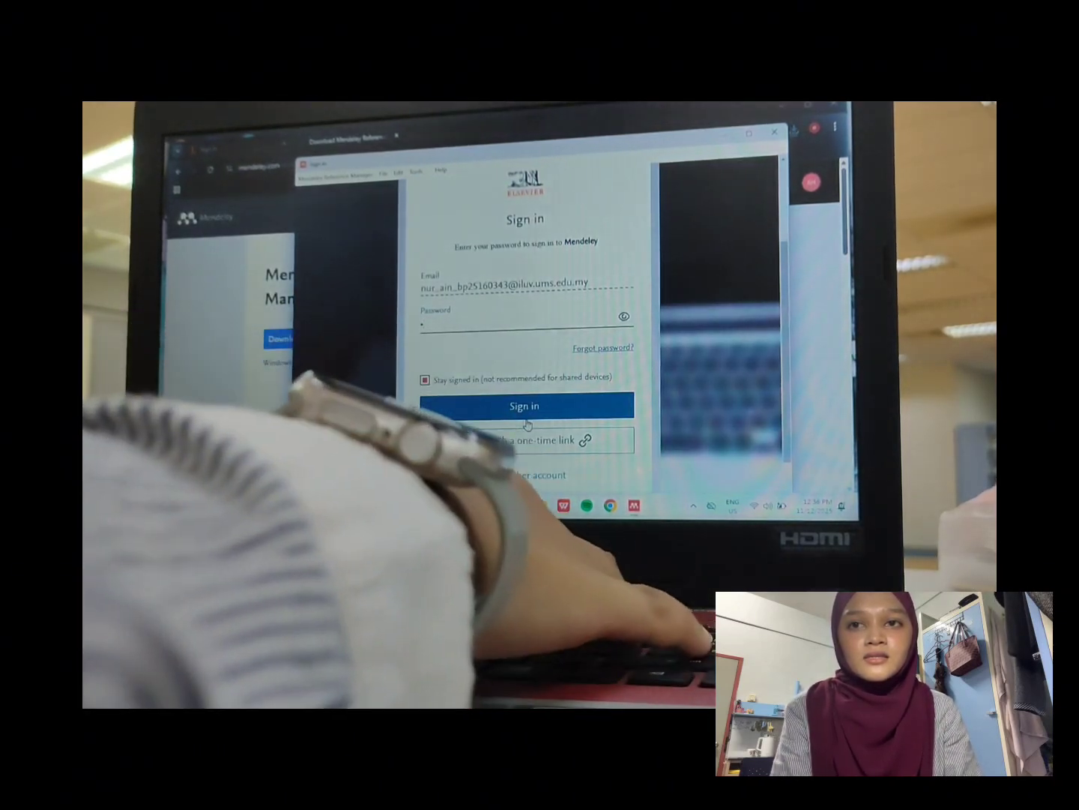
type("•••")
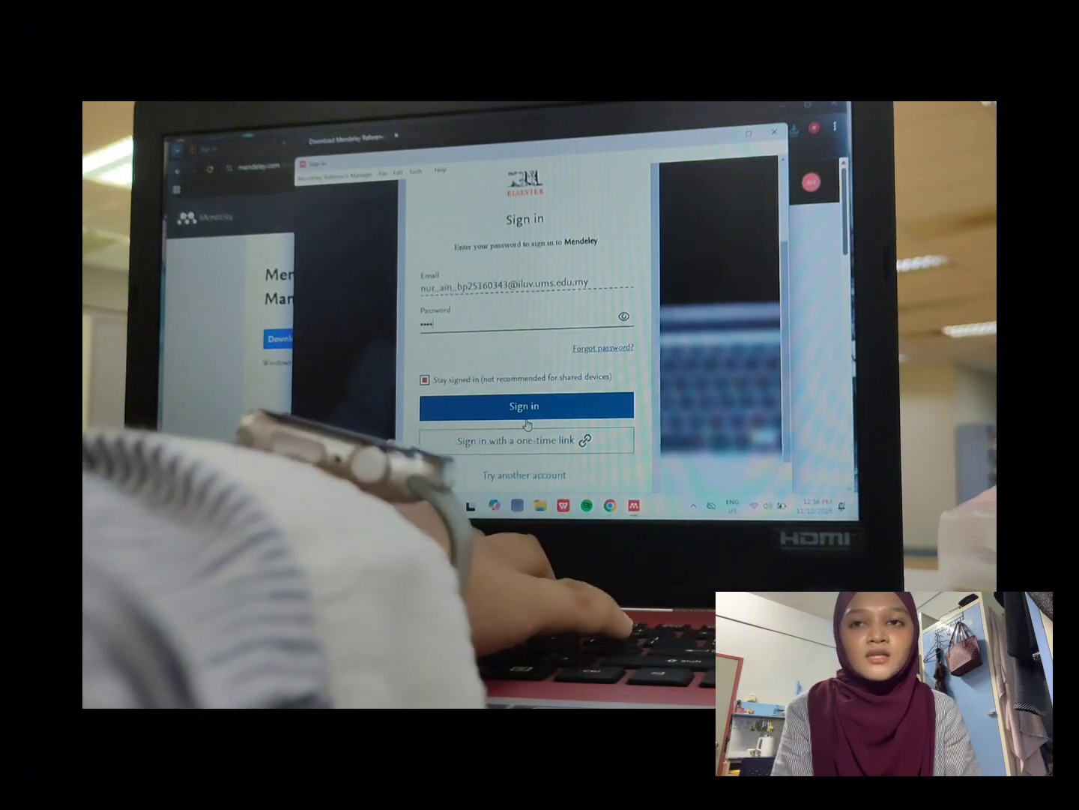
type("••")
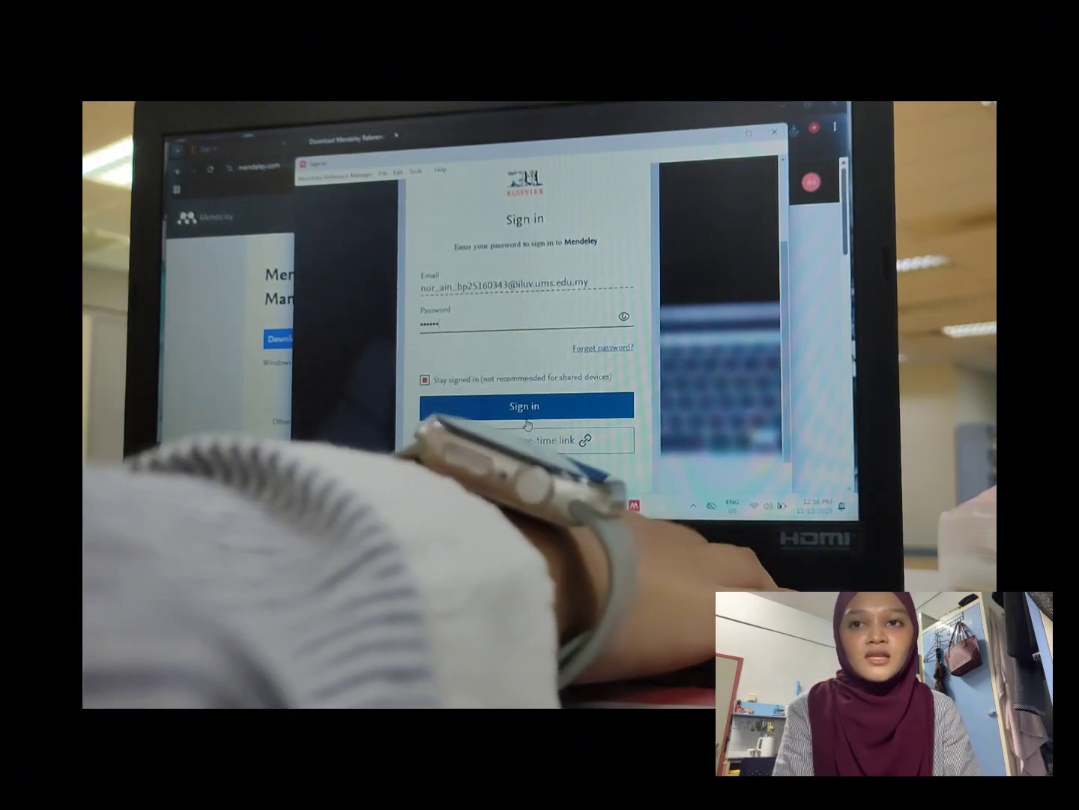
type("•••")
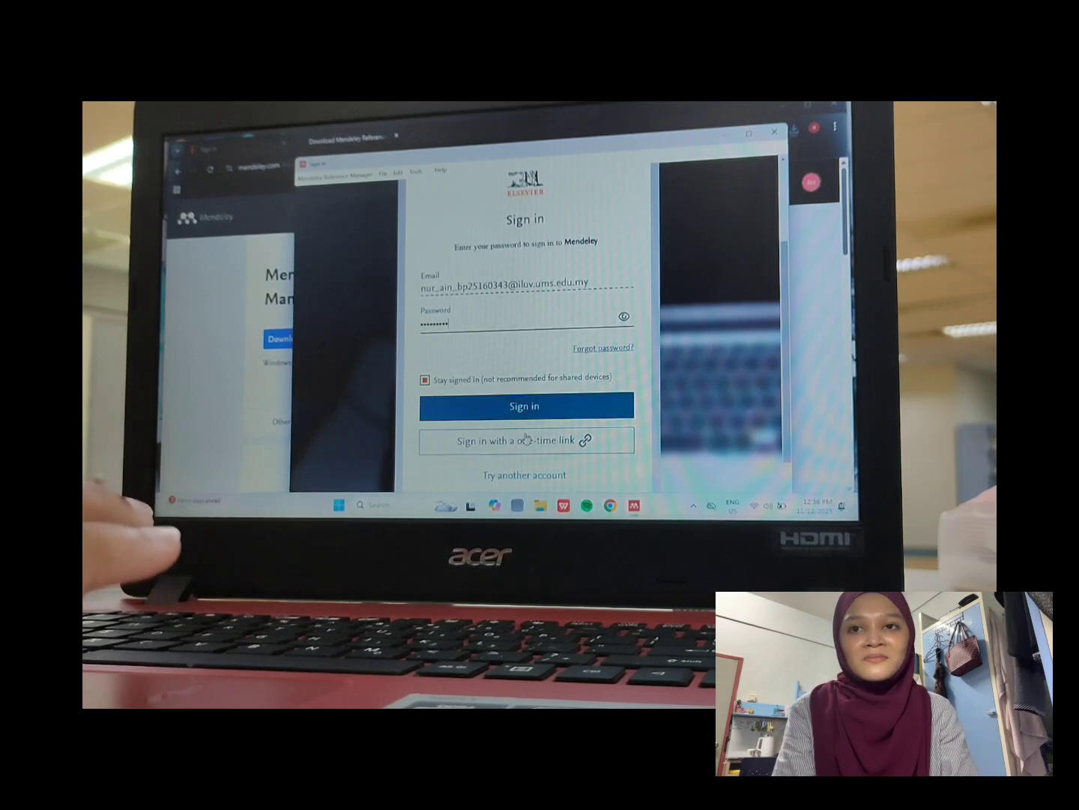
left_click(530, 415)
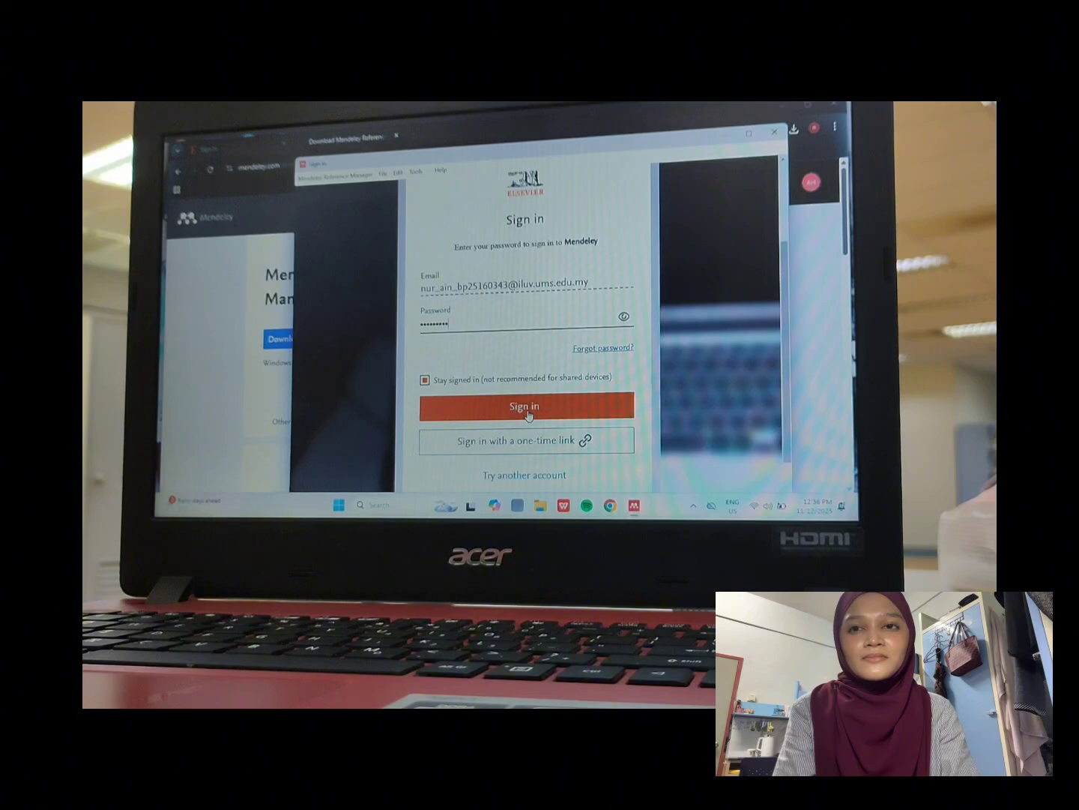
Step: Complete sign-in, close the Mendeley Premium popup and view the All References library
left_click(592, 411)
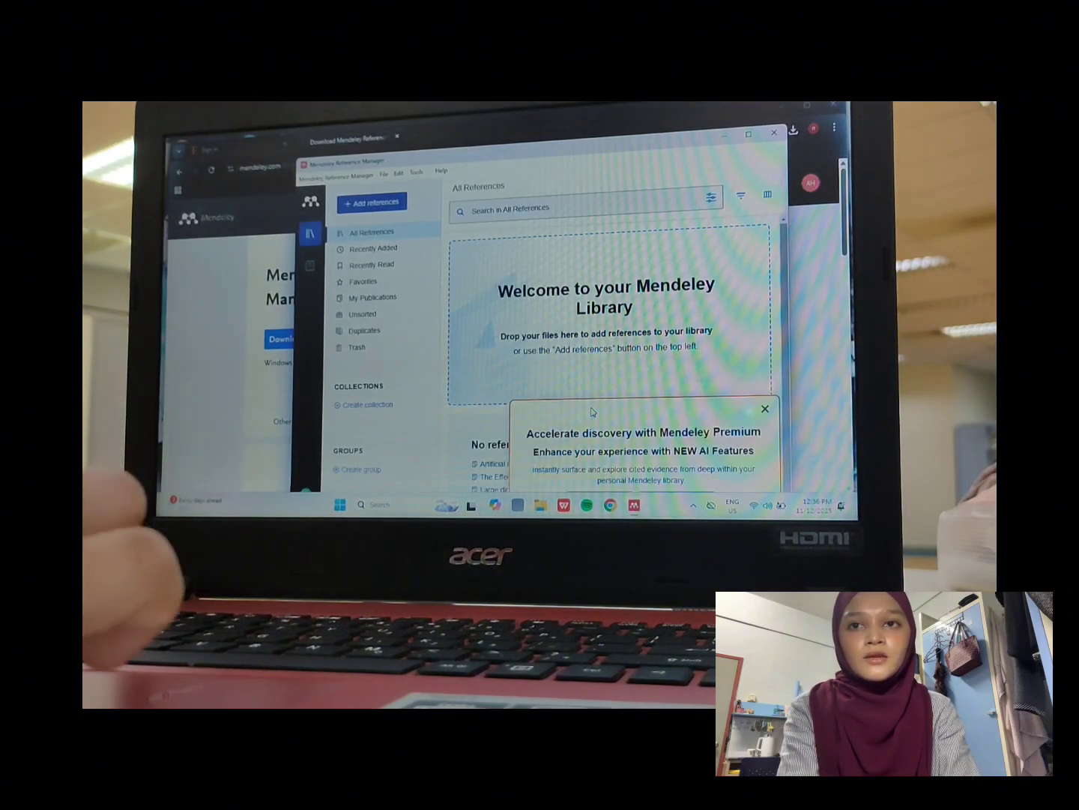
left_click(765, 409)
scroll(491, 399, "down", 1)
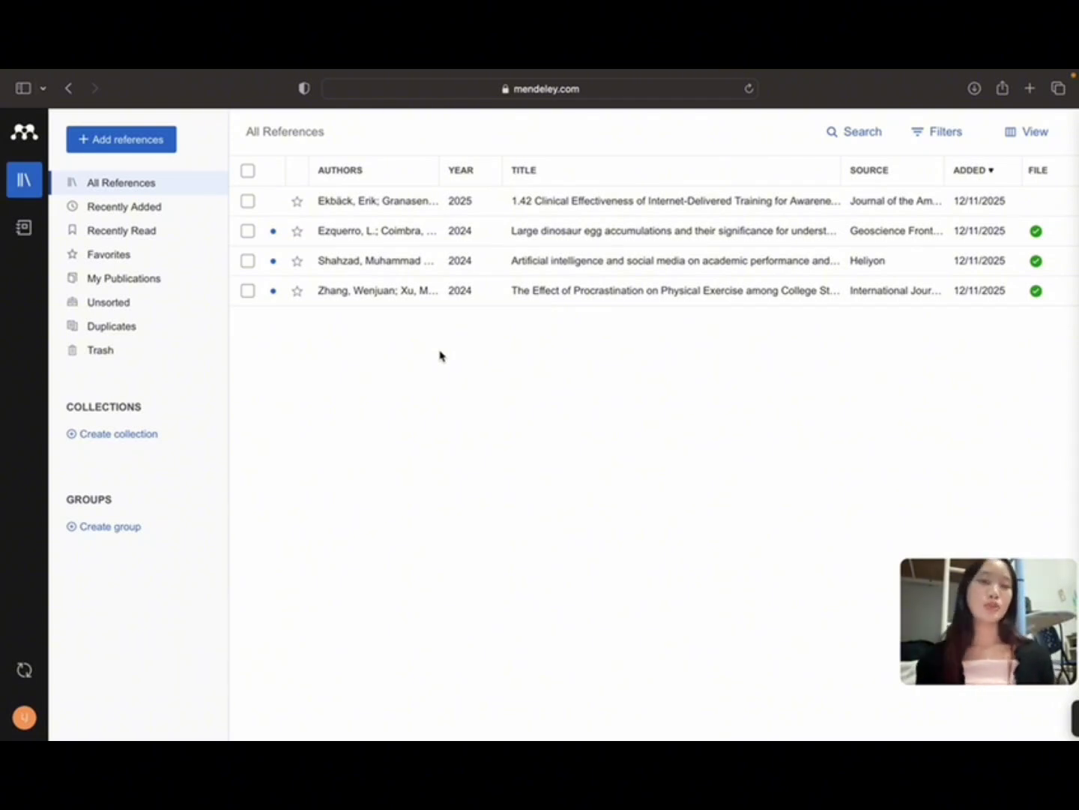
Step: Create the collection 'Kedah penyelidikan kuantitatif' and open it
left_click(119, 439)
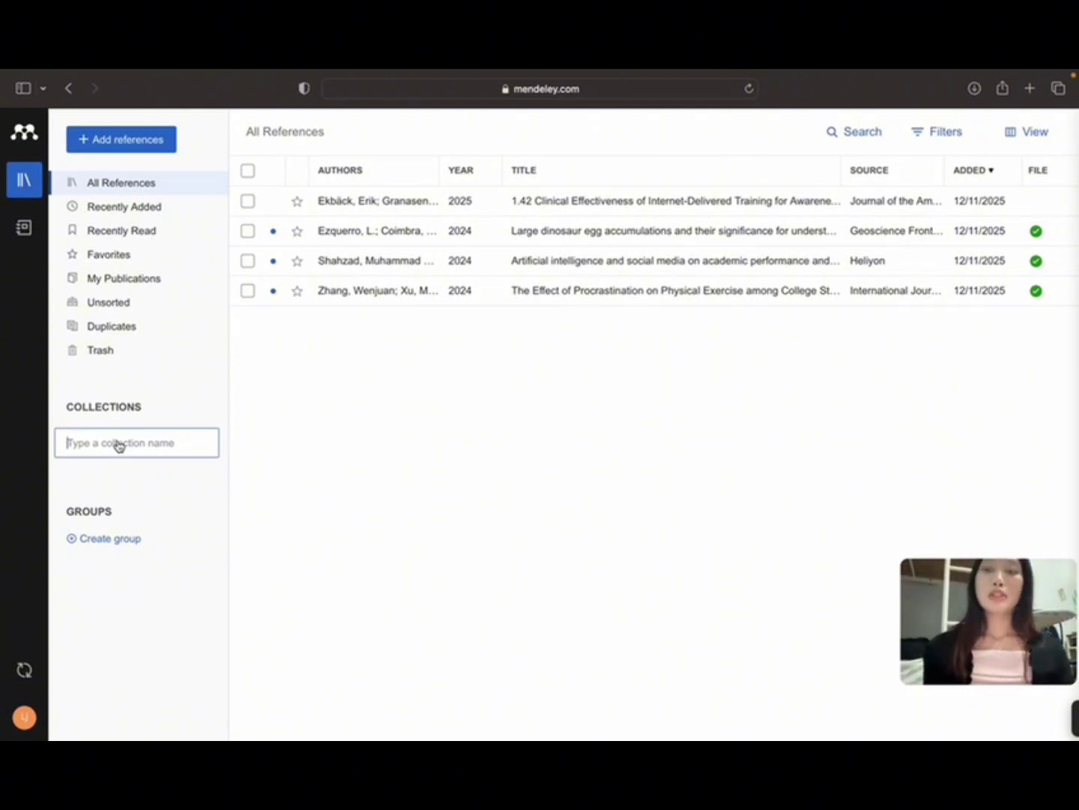
type("Kedah ")
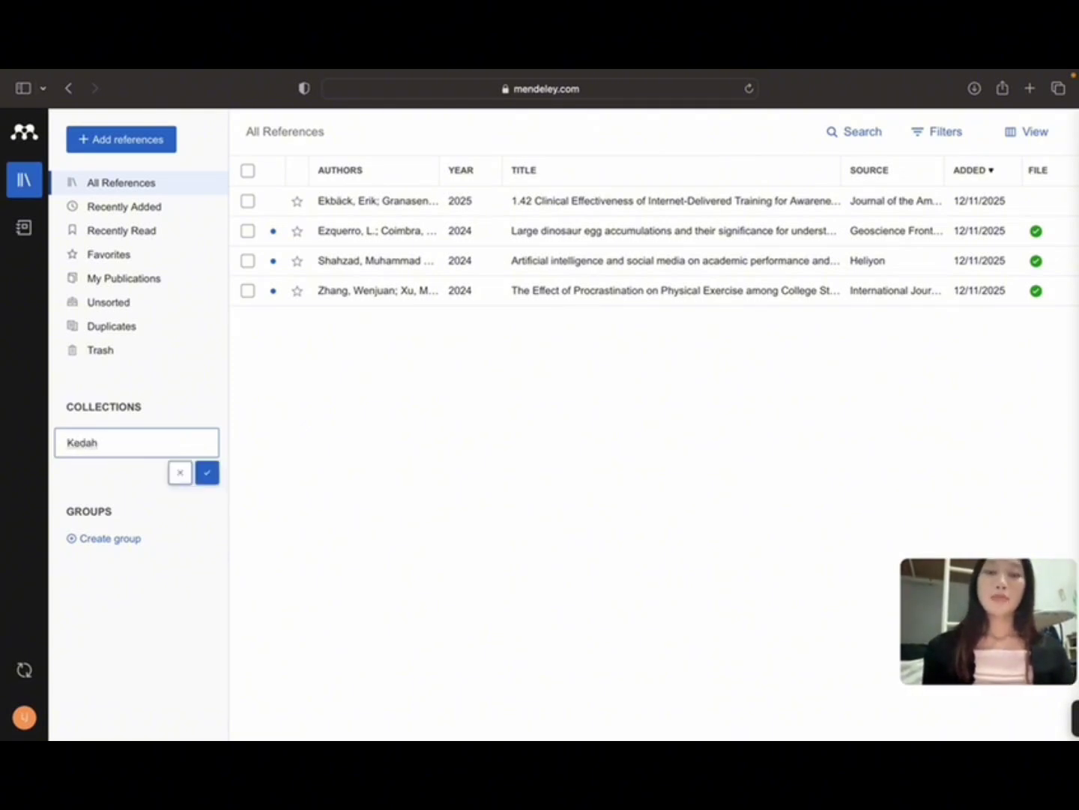
type("penyelidikan")
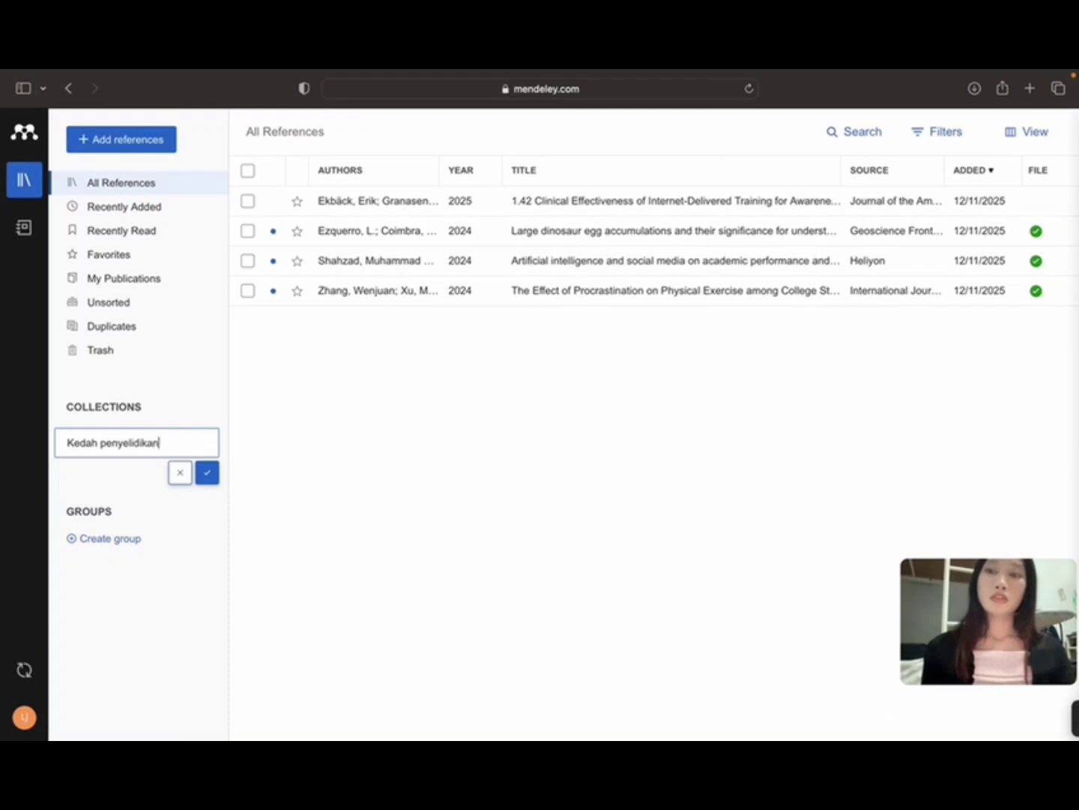
type(" kuan")
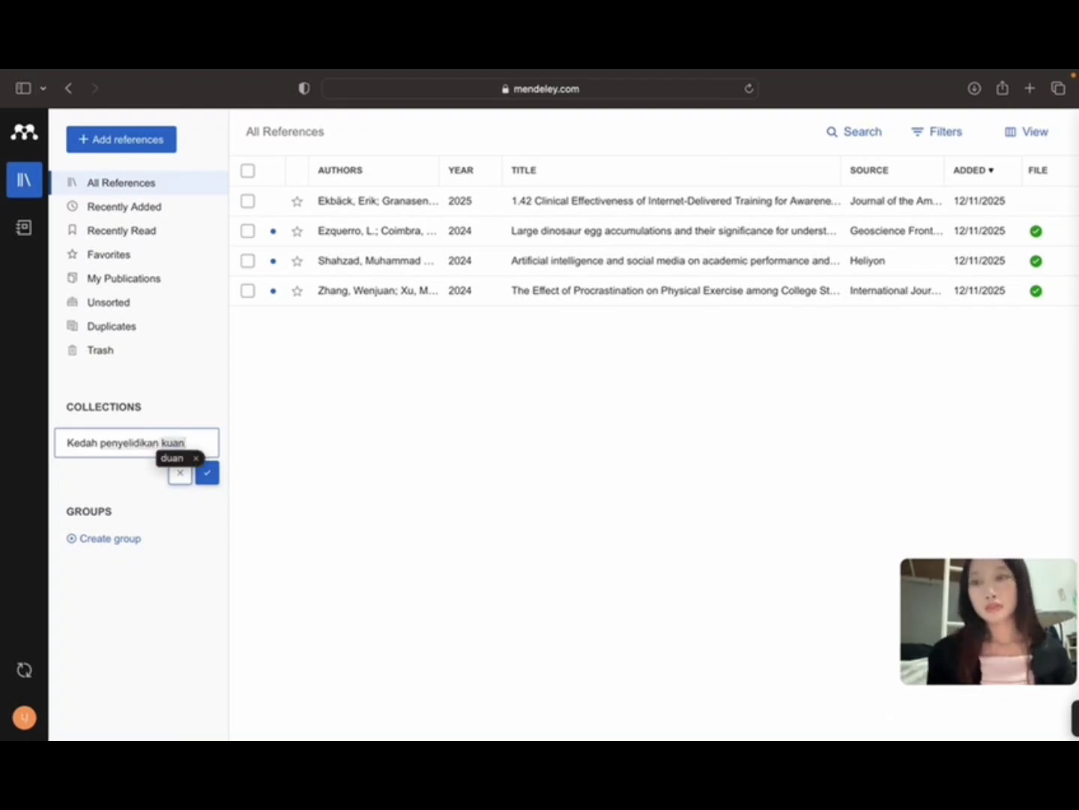
type("titatif")
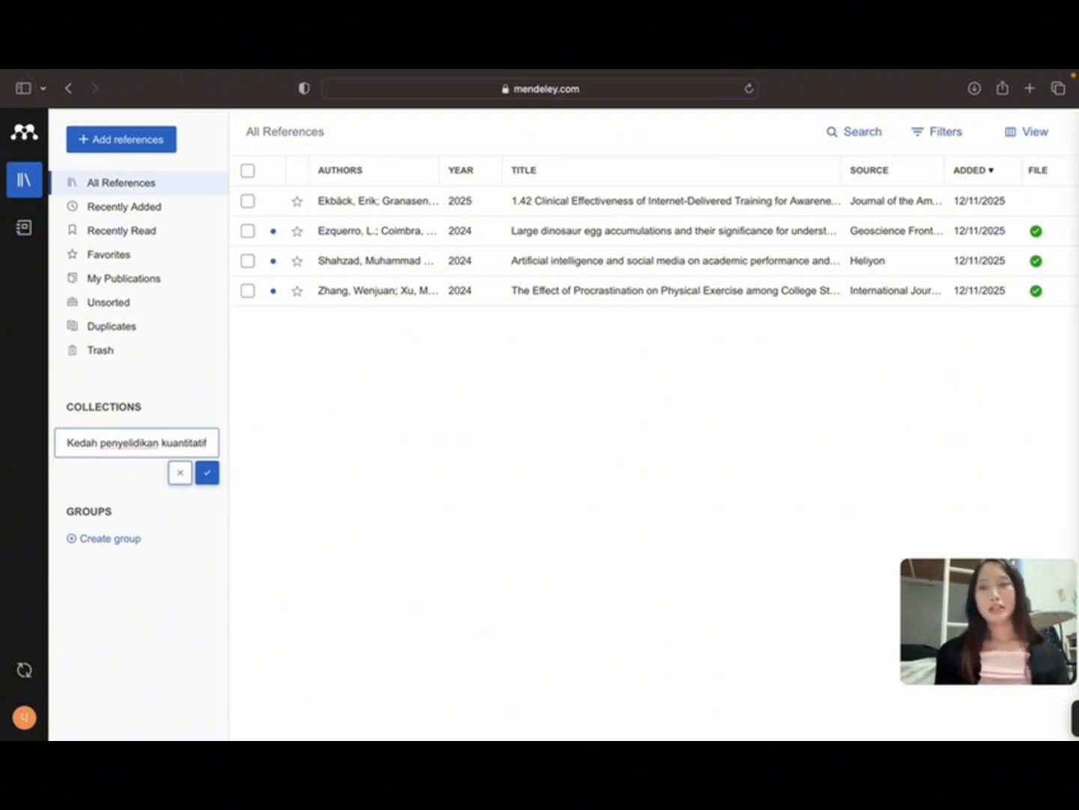
left_click(212, 478)
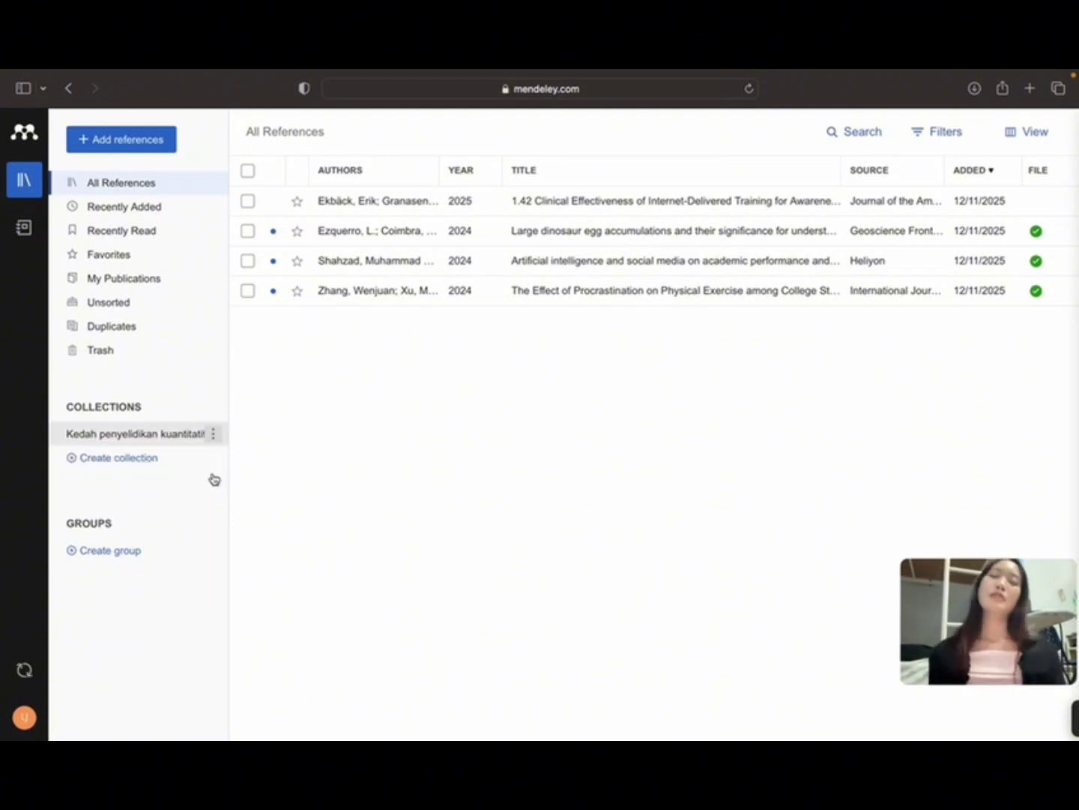
left_click(139, 435)
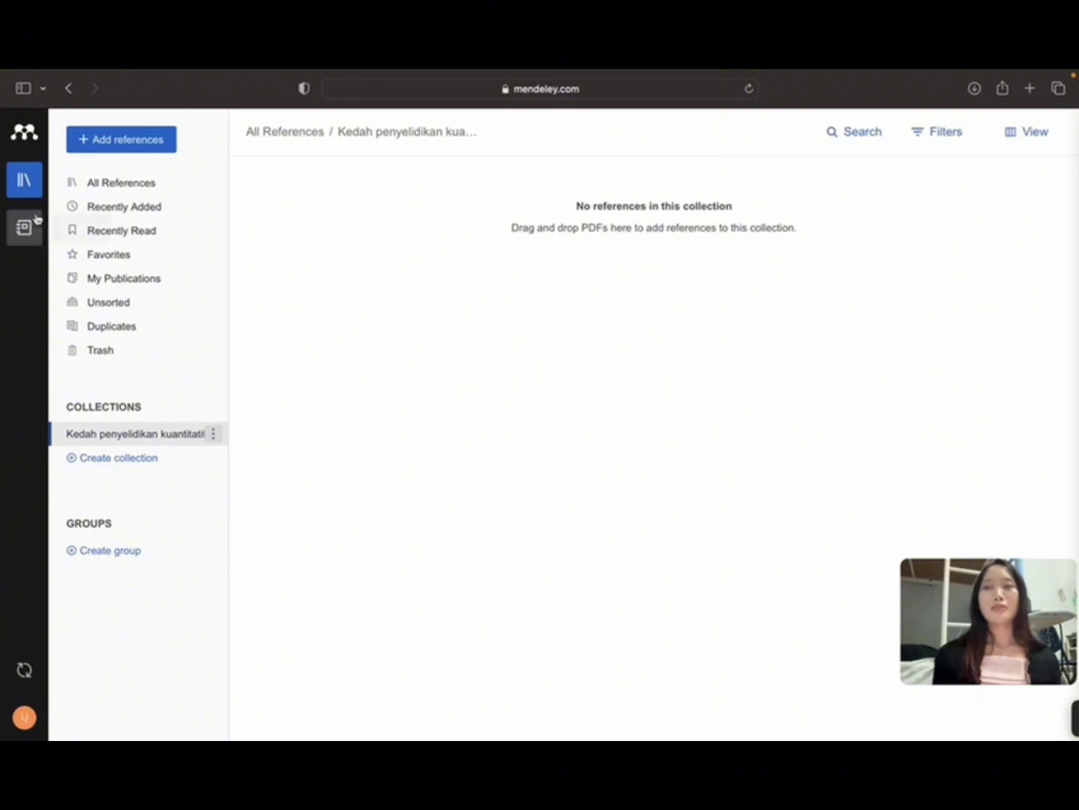
Step: Import bhugra-et-al-2013-what-is-mental-health.pdf from Recents via Add references > Import file(s)
left_click(137, 142)
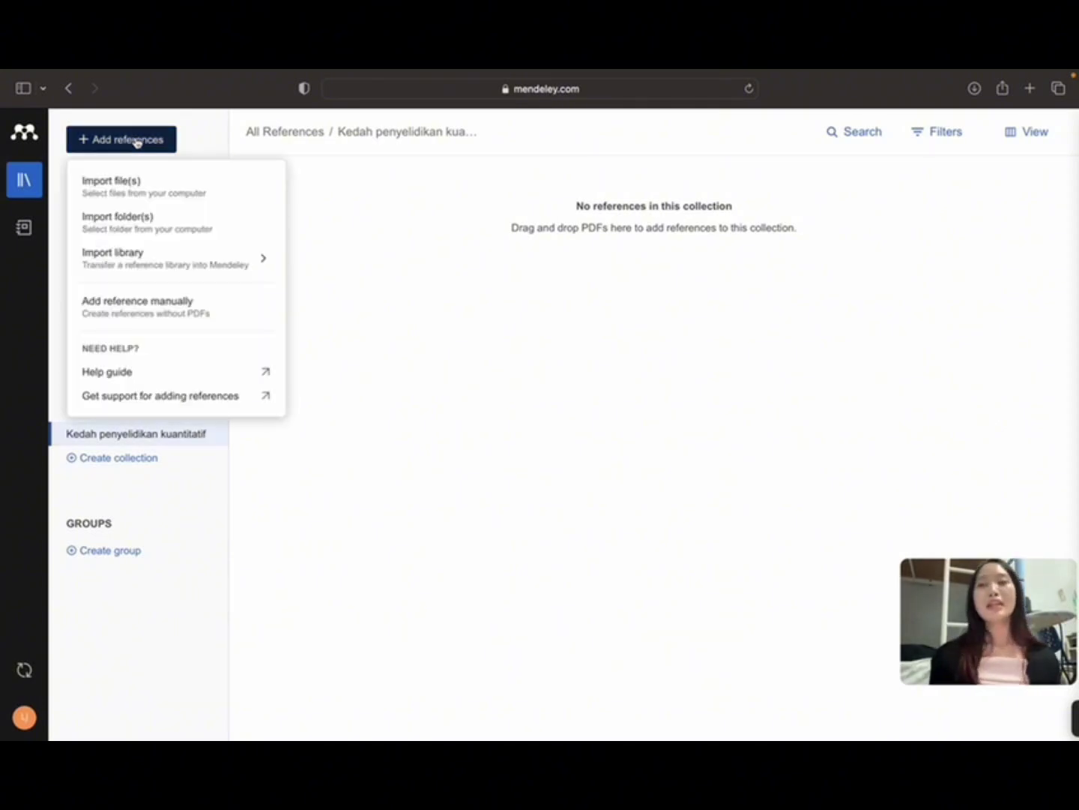
mouse_move(123, 268)
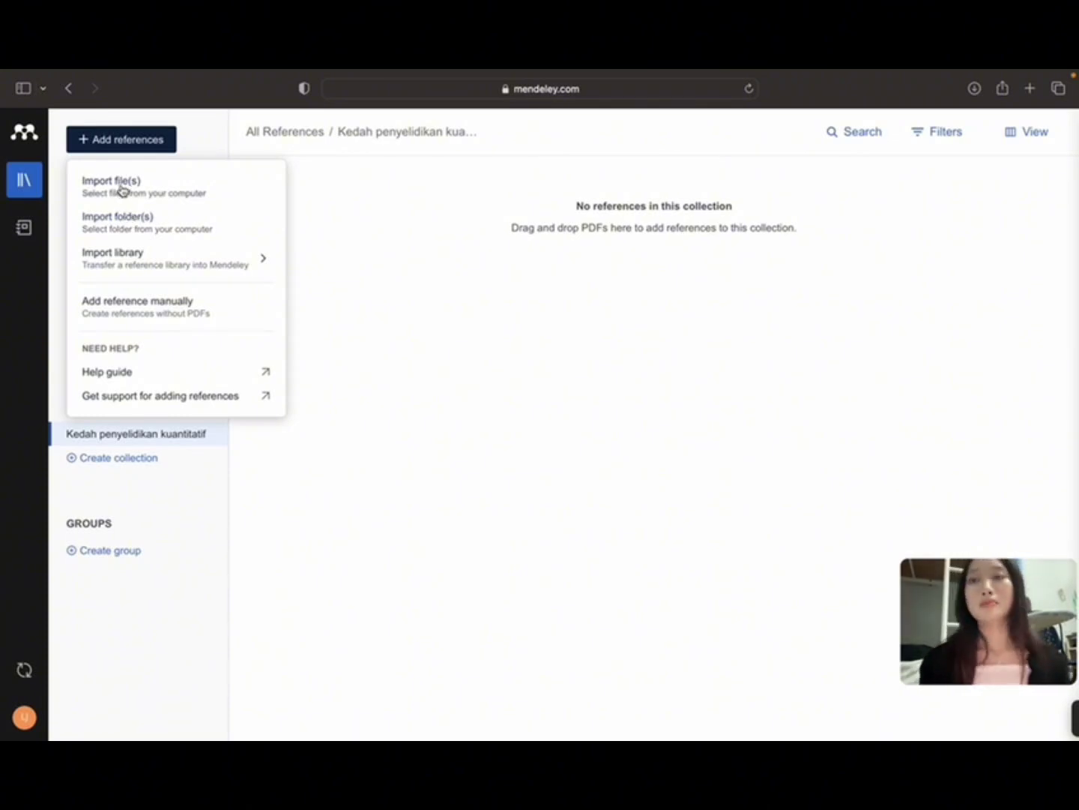
left_click(121, 188)
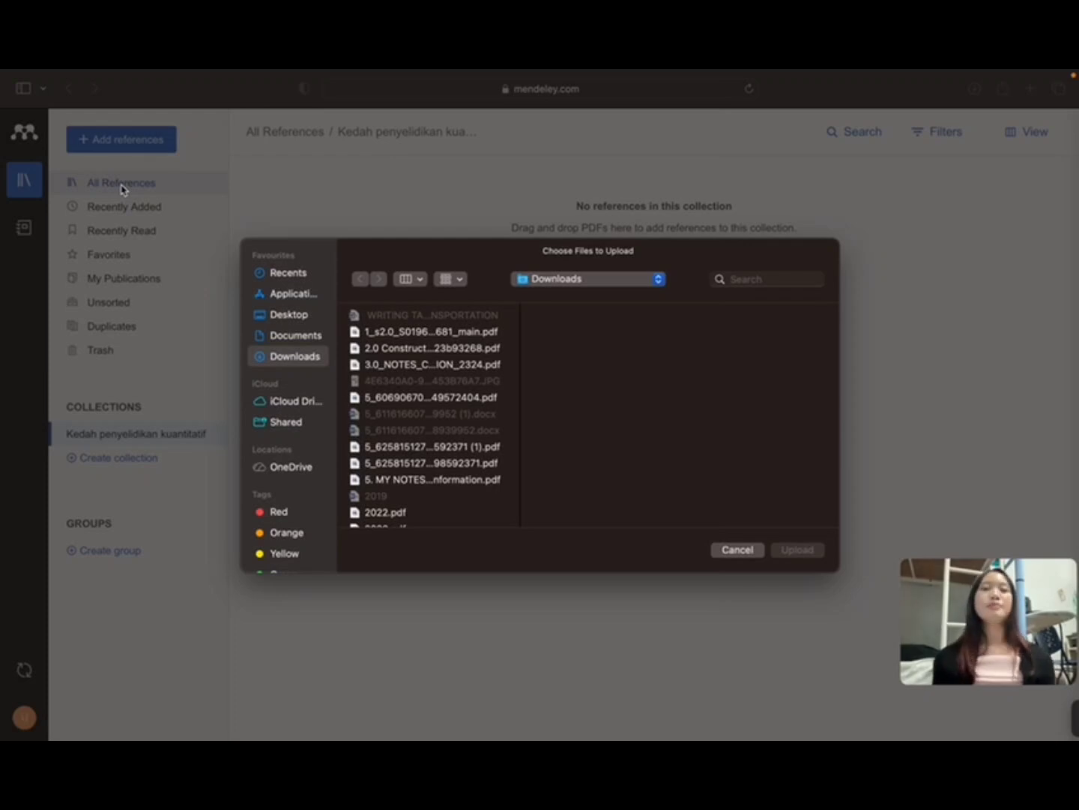
left_click(293, 273)
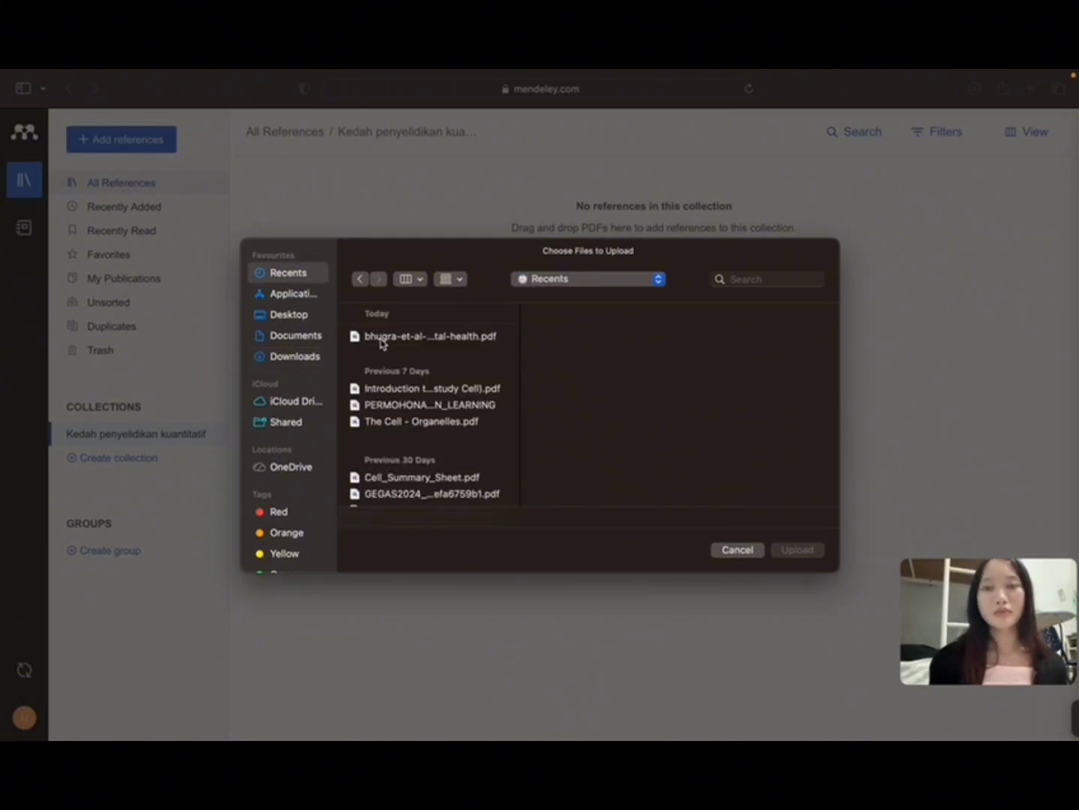
left_click(382, 337)
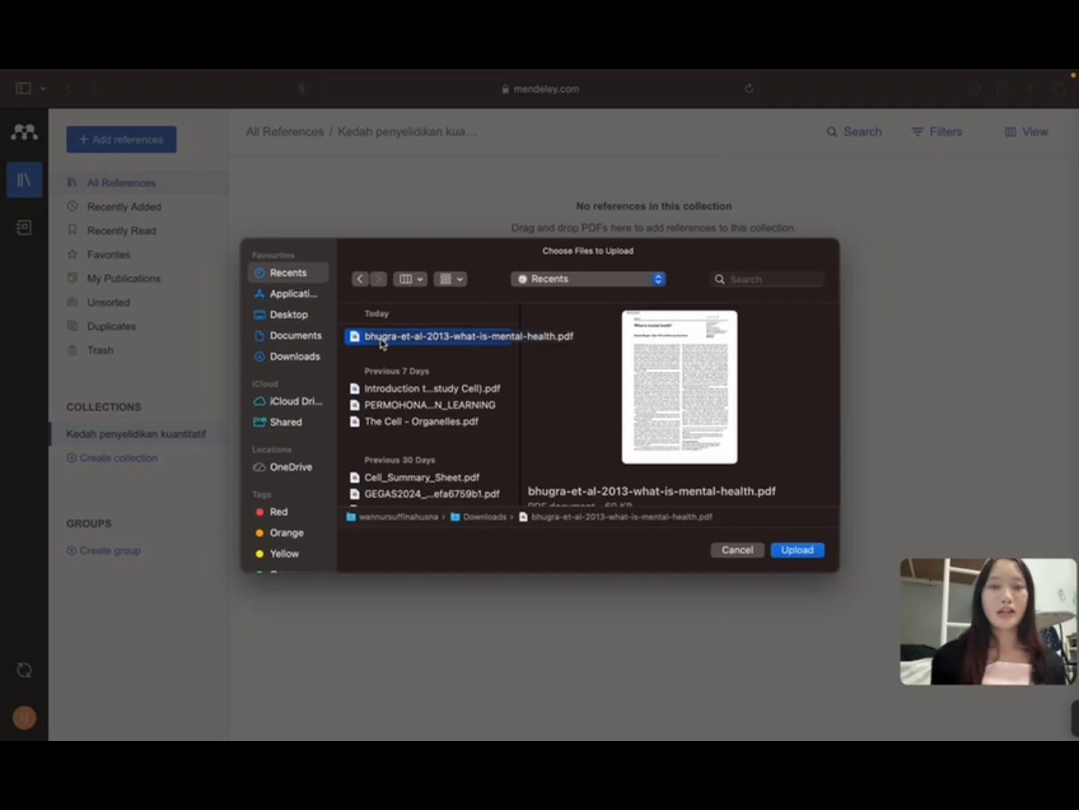
left_click(795, 553)
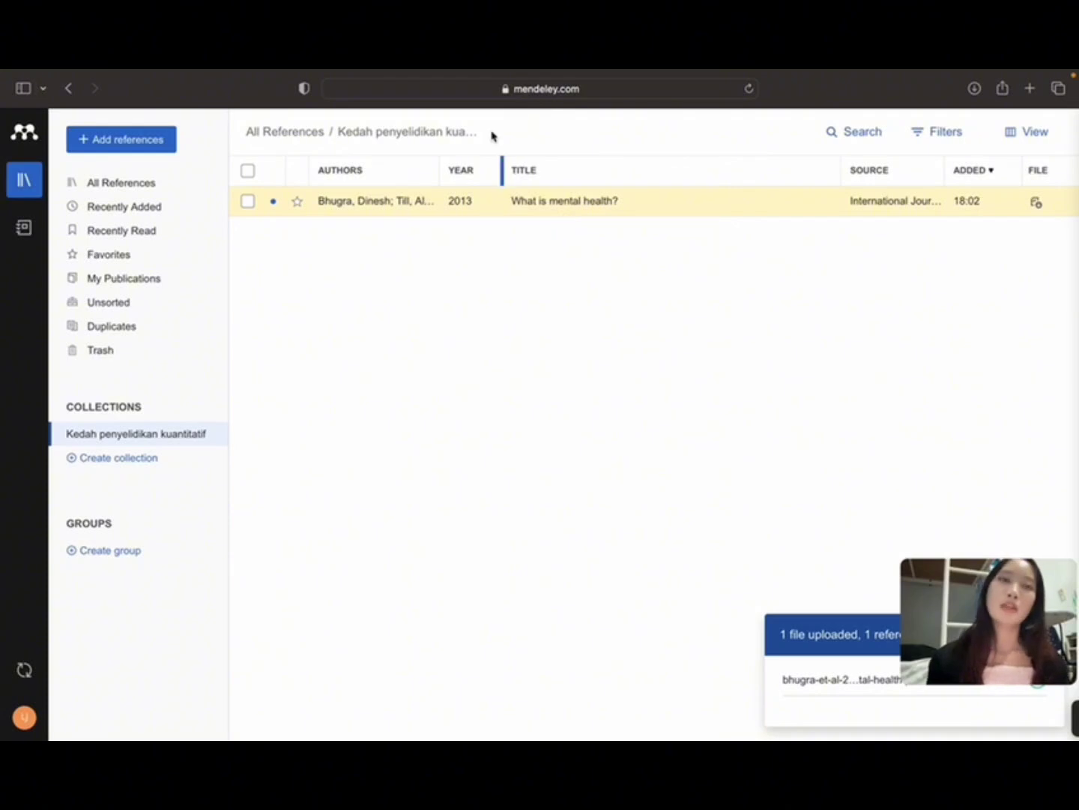
mouse_move(568, 72)
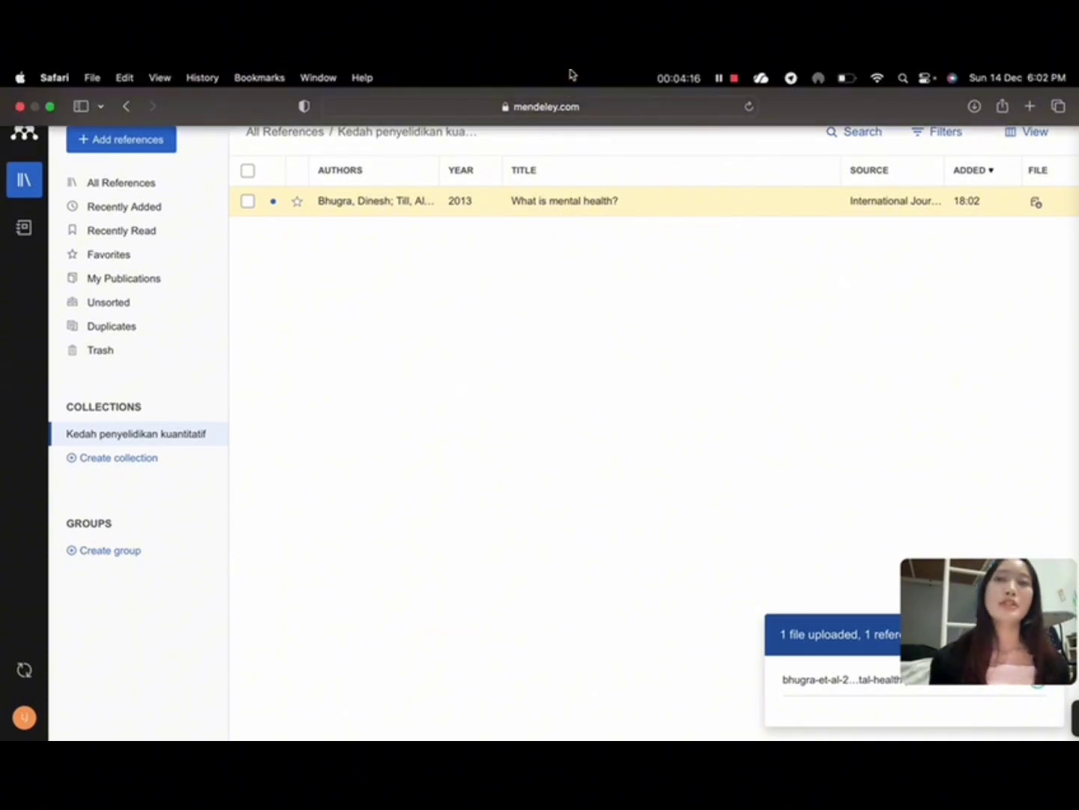
Step: Drag The Cell - Organelles.pdf from the desktop into the Mendeley collection
left_click(49, 109)
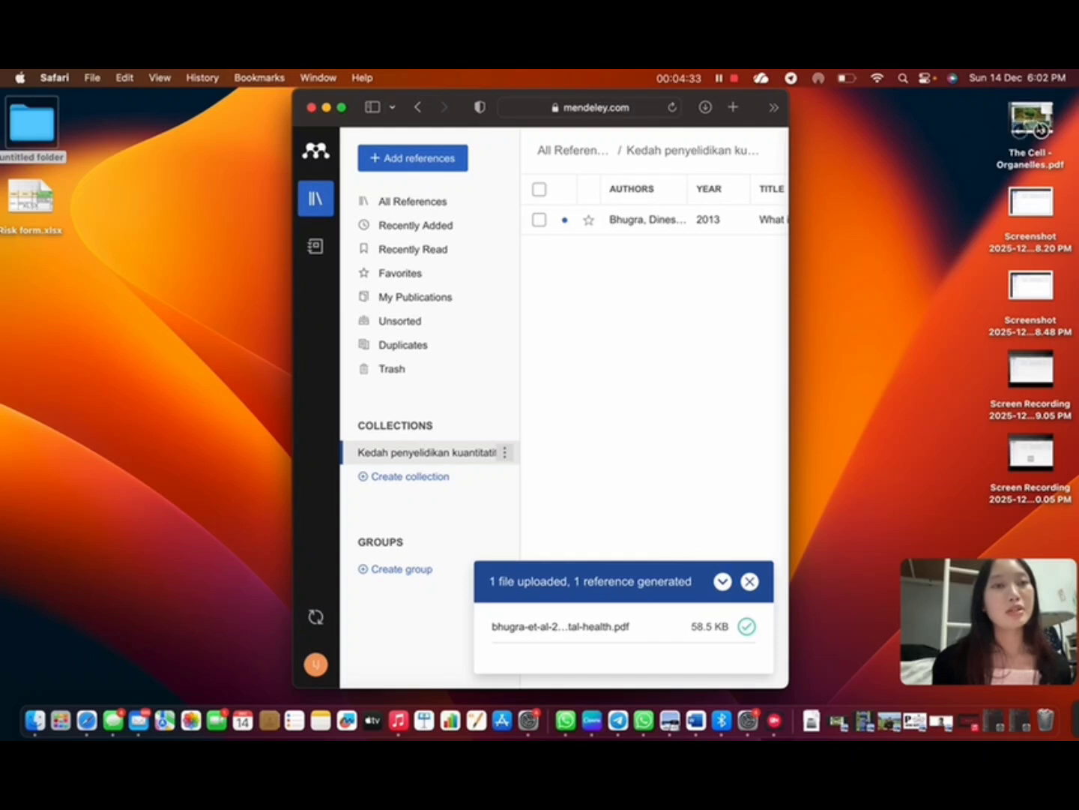
left_click_drag(1033, 124, 744, 212)
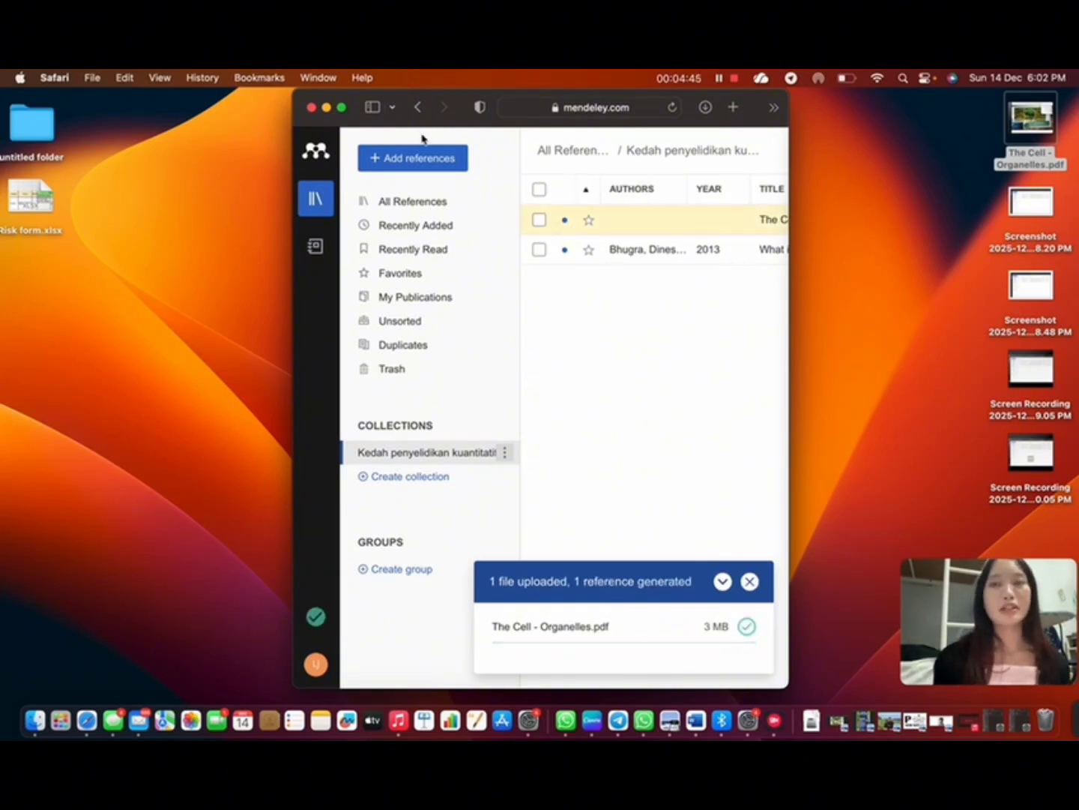
left_click(341, 108)
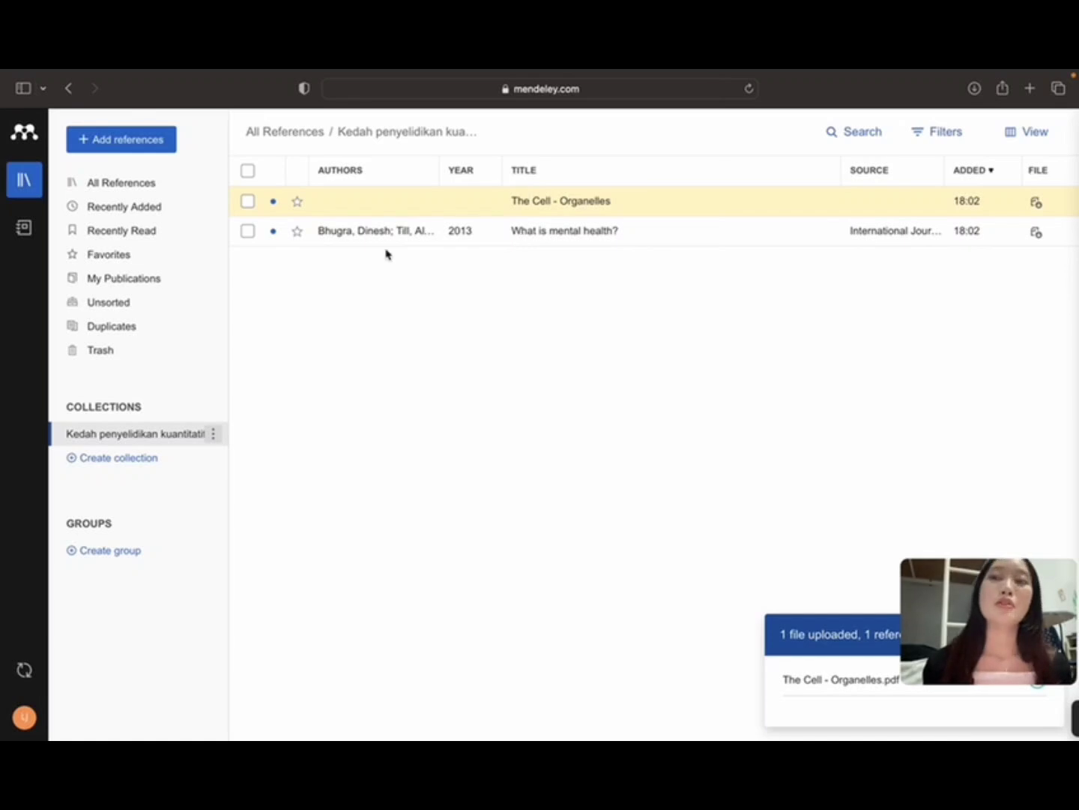
Step: Copy the article's DOI on the Sage Journals page and return to the Mendeley library
mouse_move(938, 73)
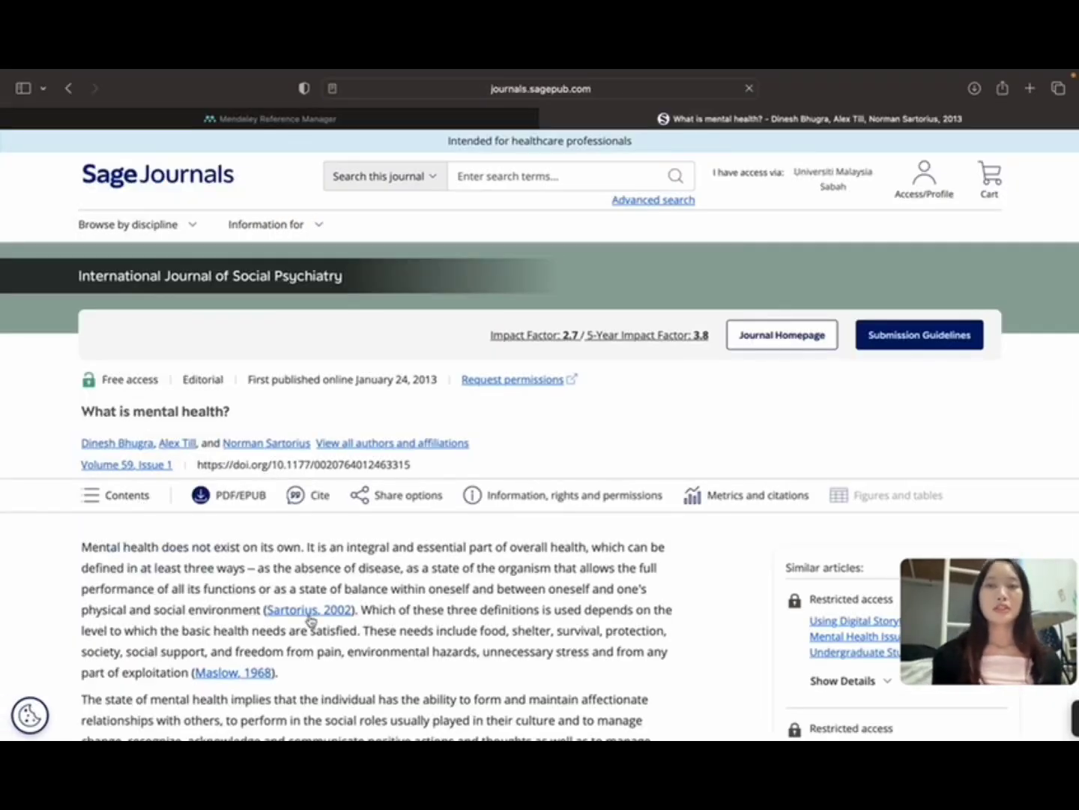
scroll(309, 614, "down", 1)
scroll(309, 614, "down", 4)
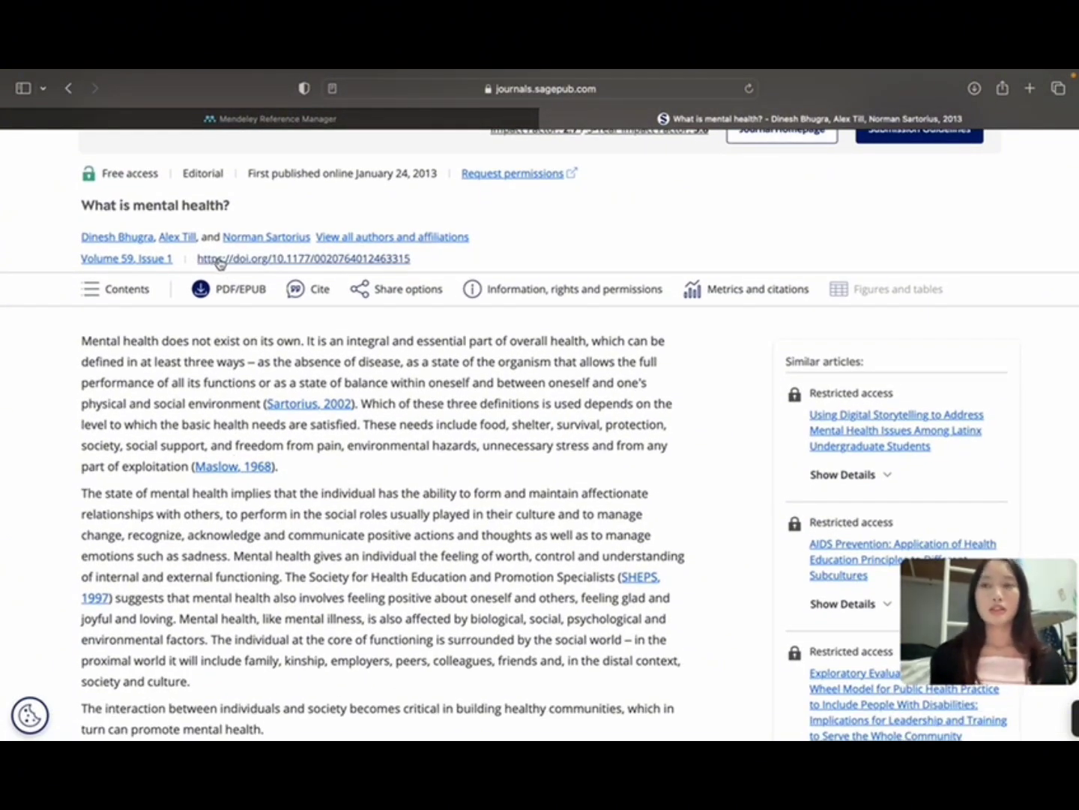
left_click(220, 262)
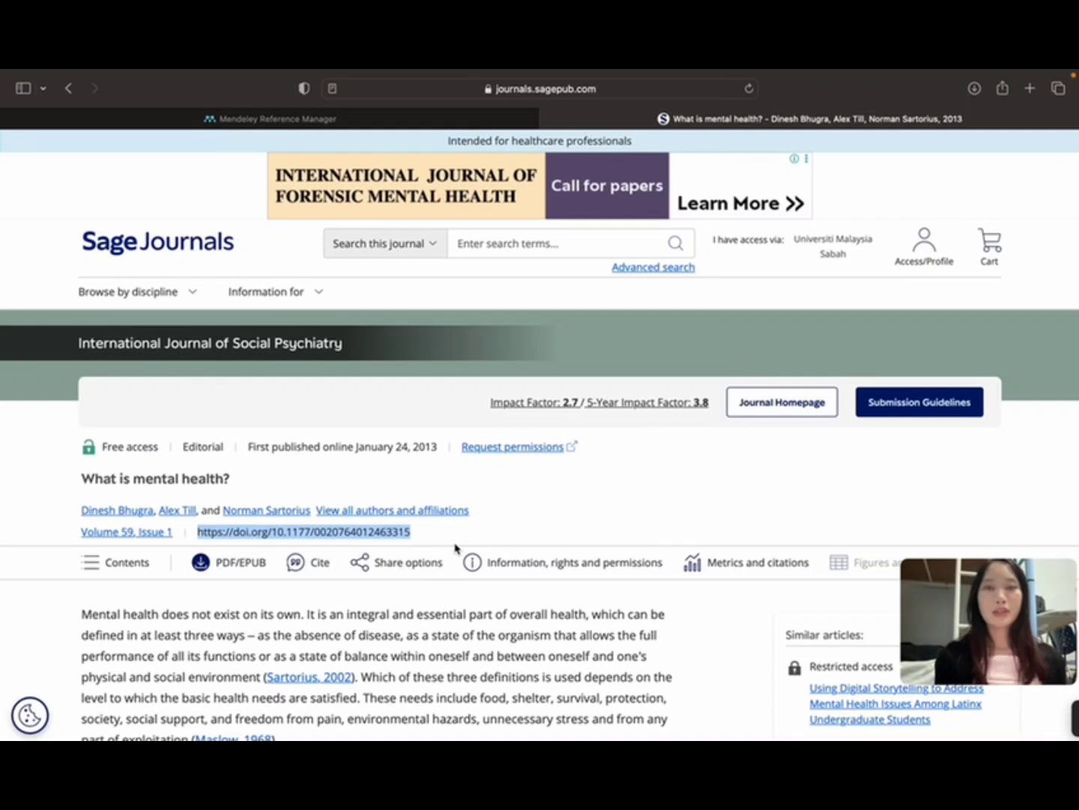
left_click(323, 121)
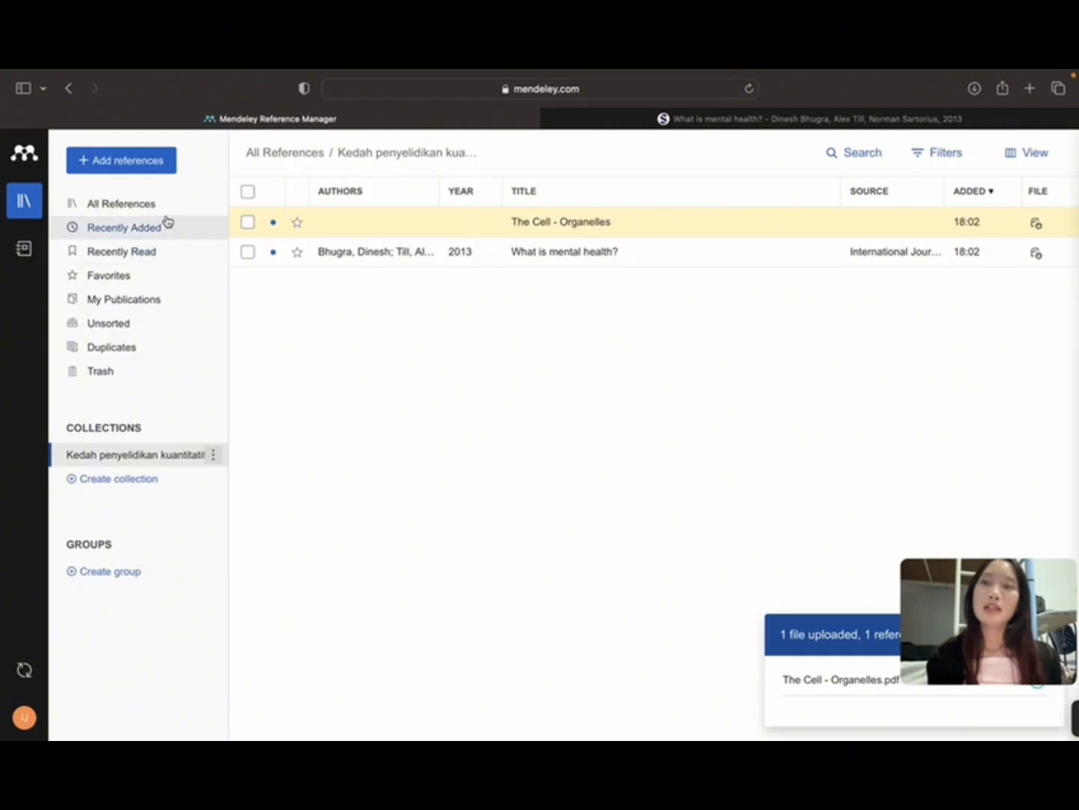
Step: Add 'What is mental health?' manually from its pasted DOI with looked-up metadata, then show Recently Added
left_click(159, 170)
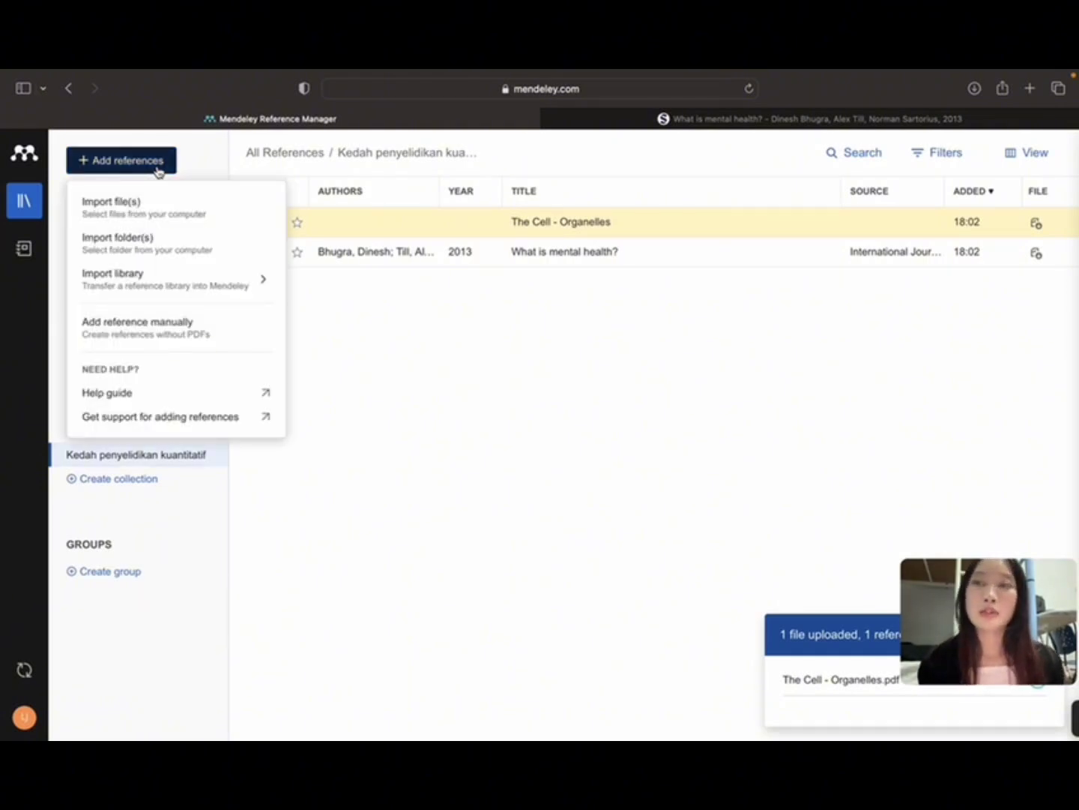
left_click(134, 324)
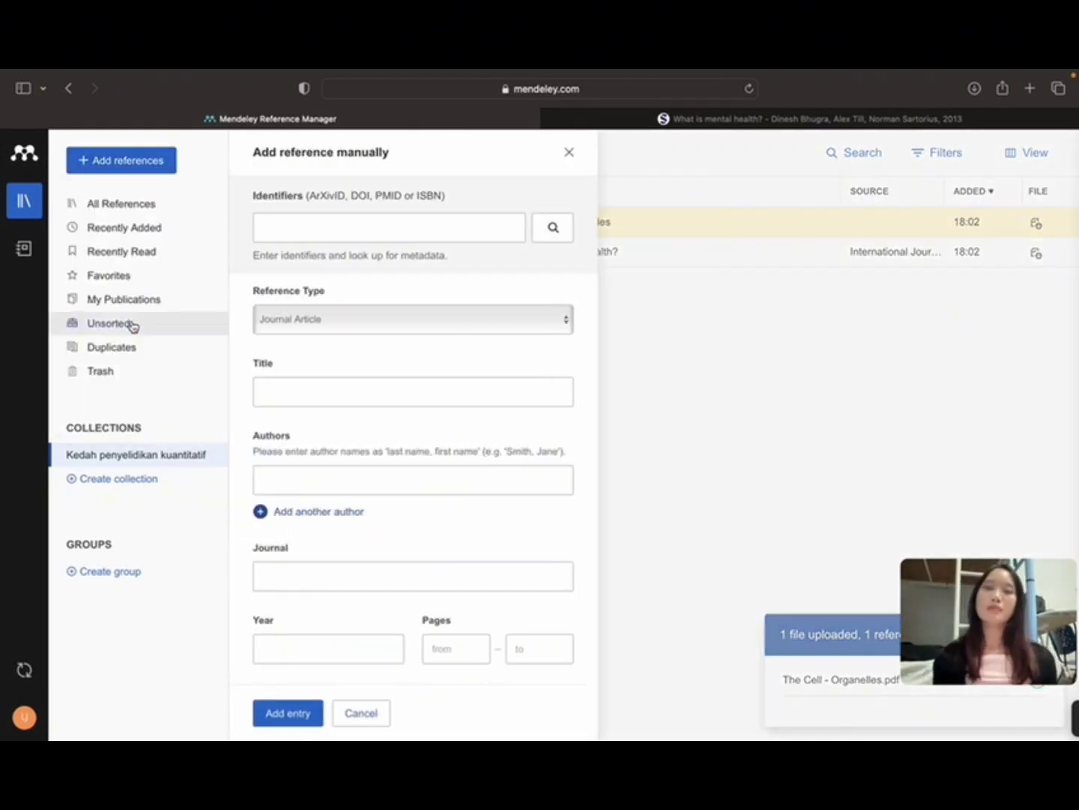
left_click(263, 232)
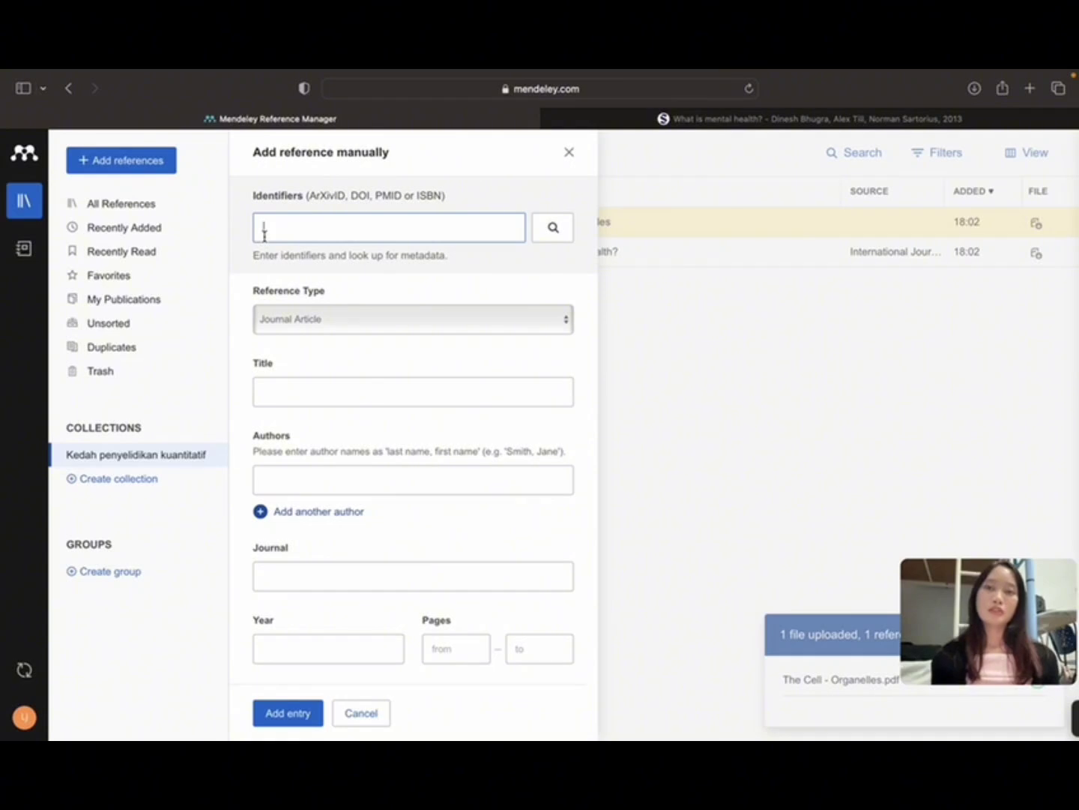
key("super+v")
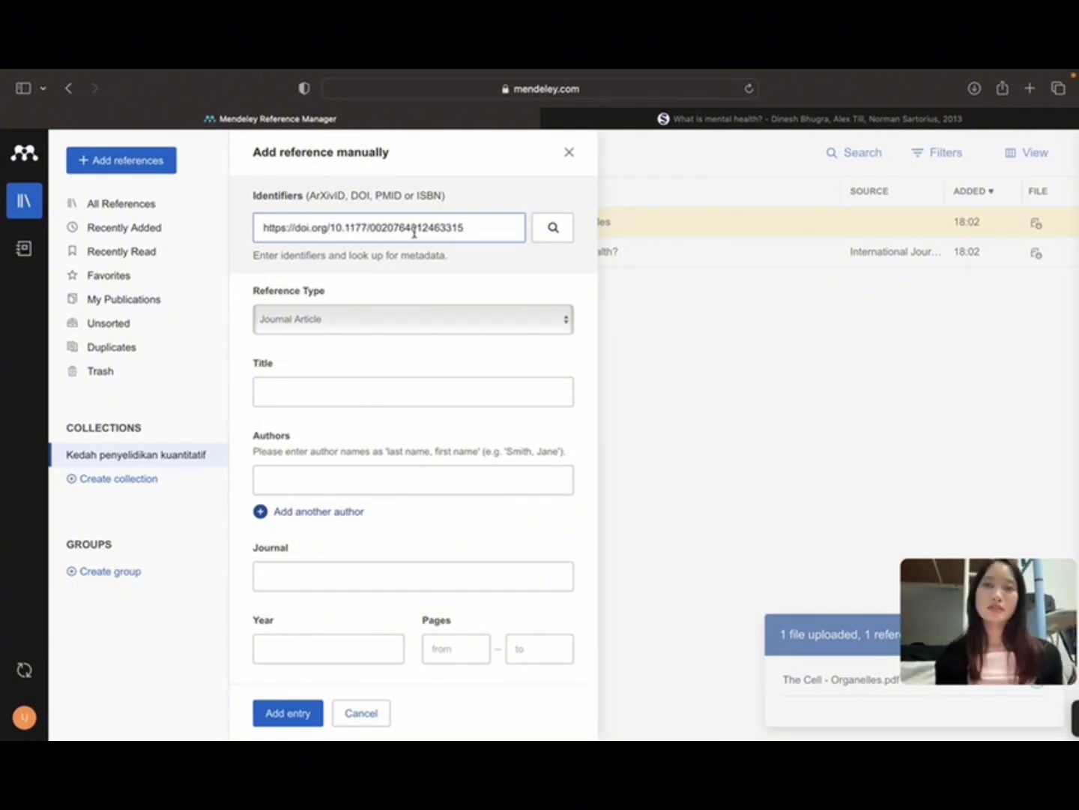
left_click(553, 227)
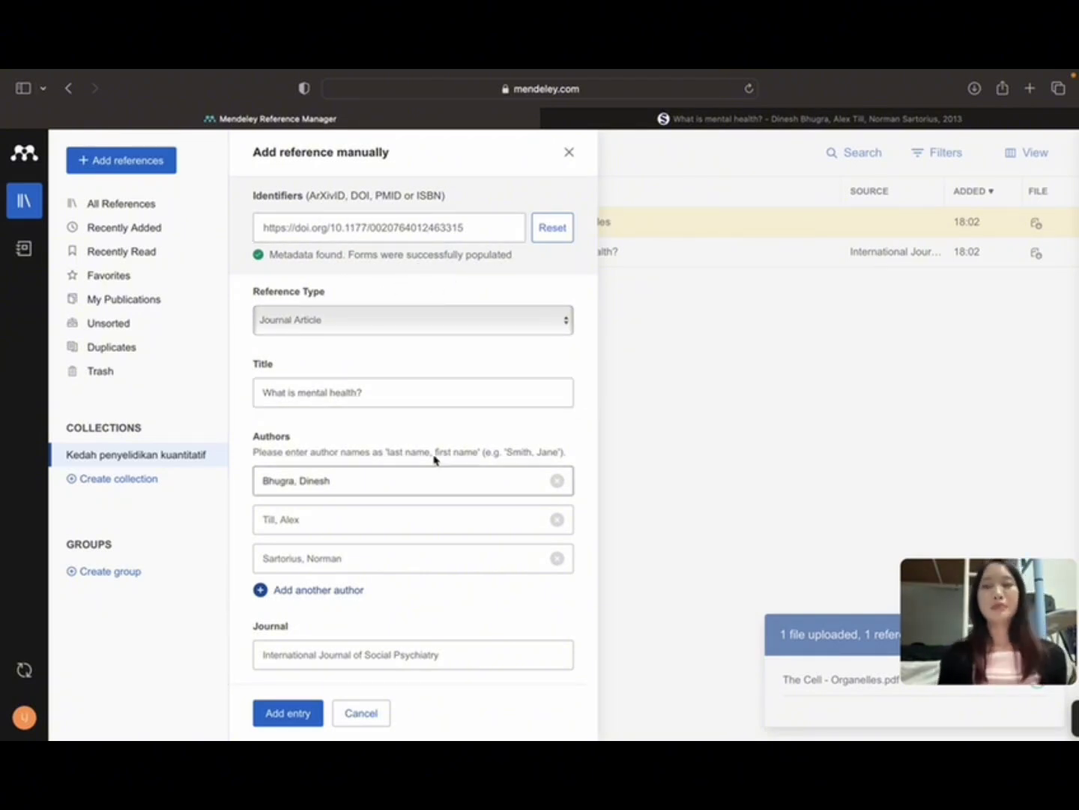
scroll(435, 459, "down", 1)
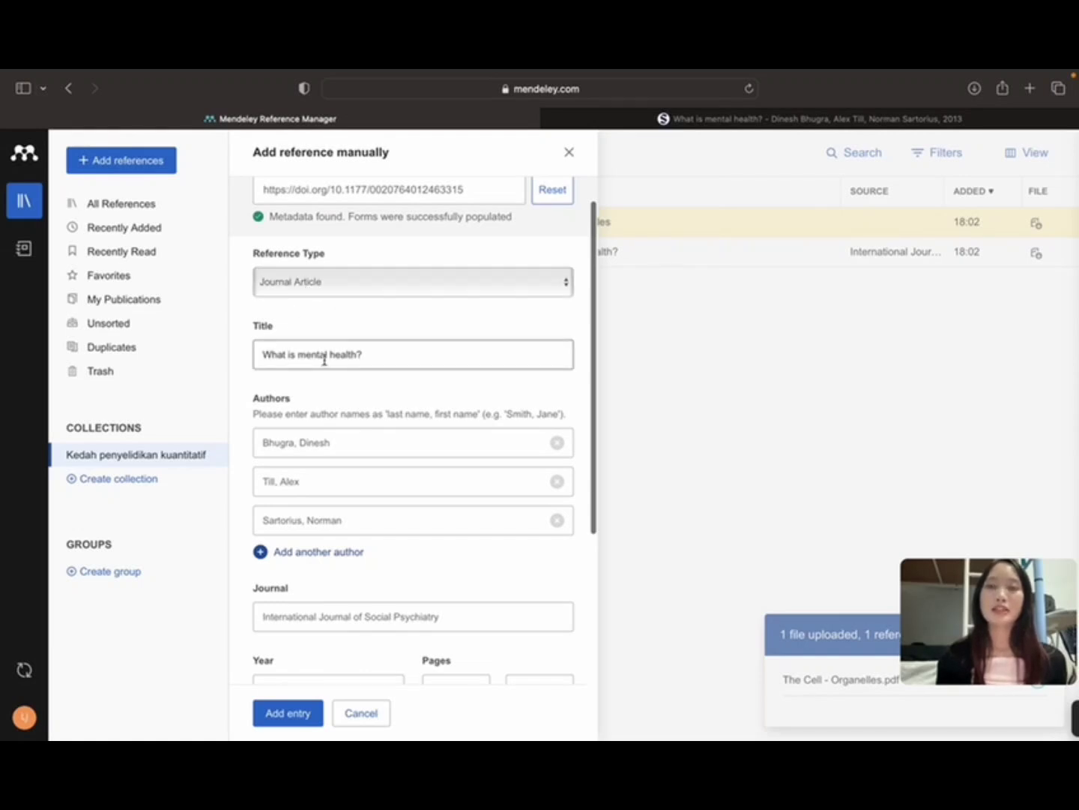
scroll(315, 452, "down", 1)
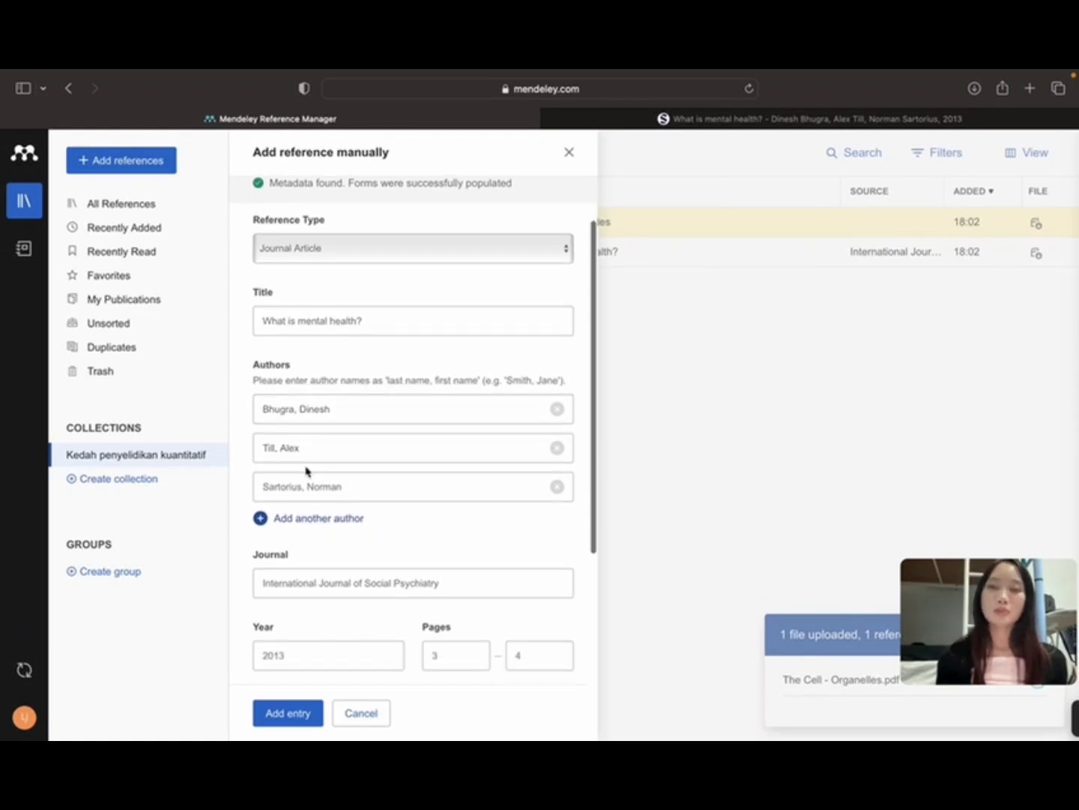
scroll(294, 474, "down", 9)
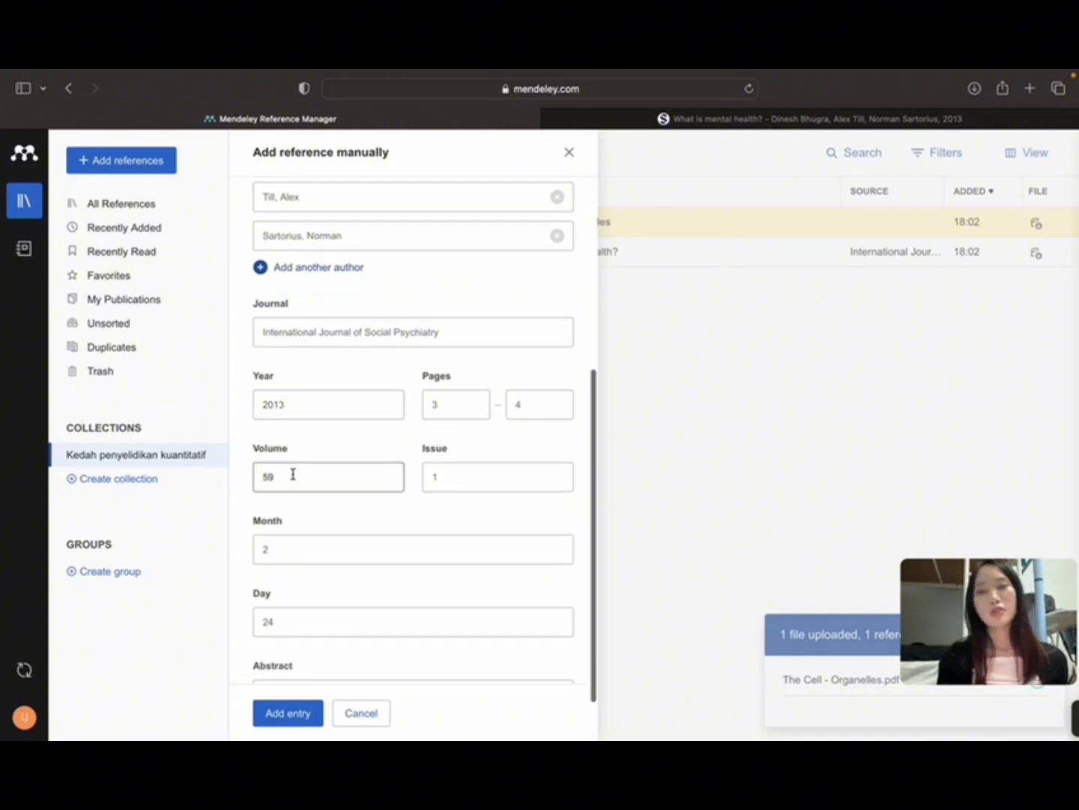
left_click(276, 716)
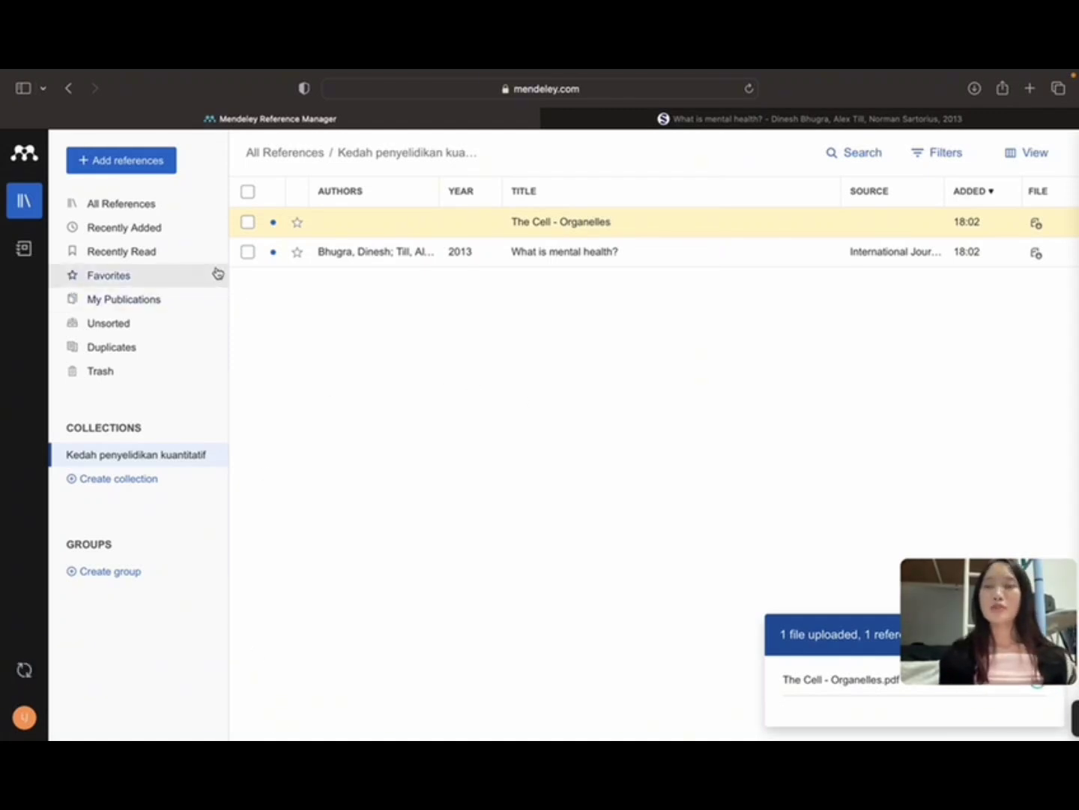
left_click(195, 230)
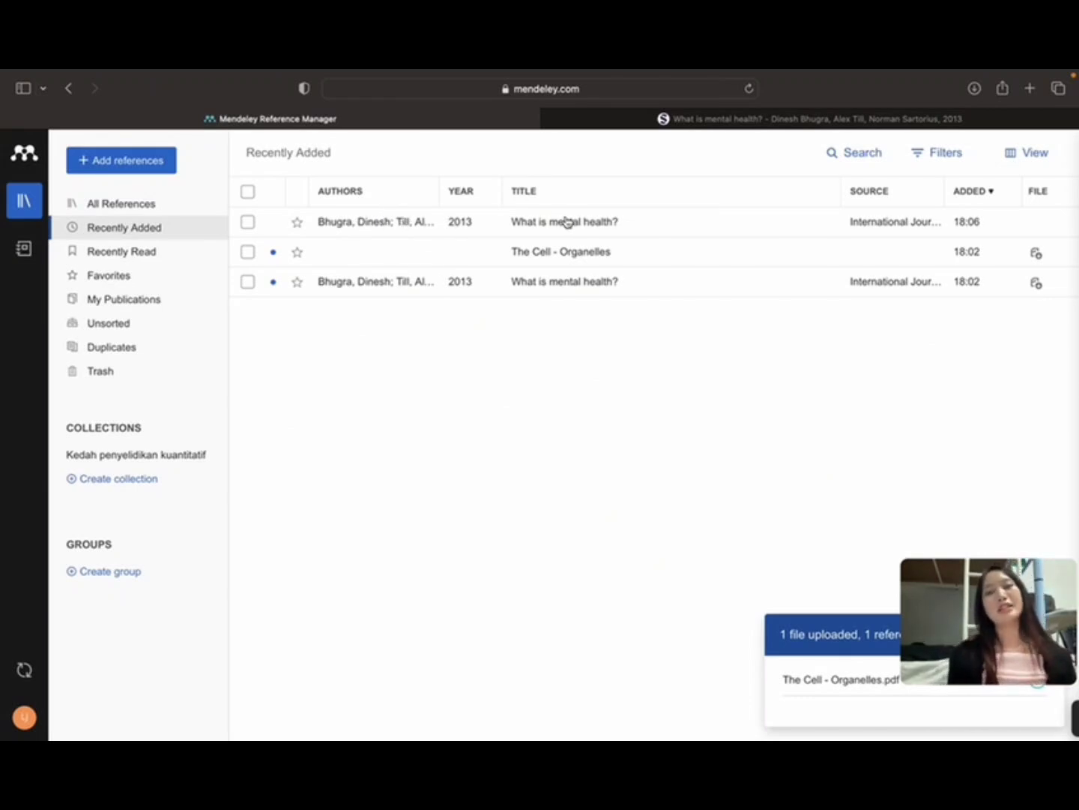
Step: Add the new 'What is mental health?' reference to Kedah penyelidikan kuantitatif and open that collection
left_click(248, 222)
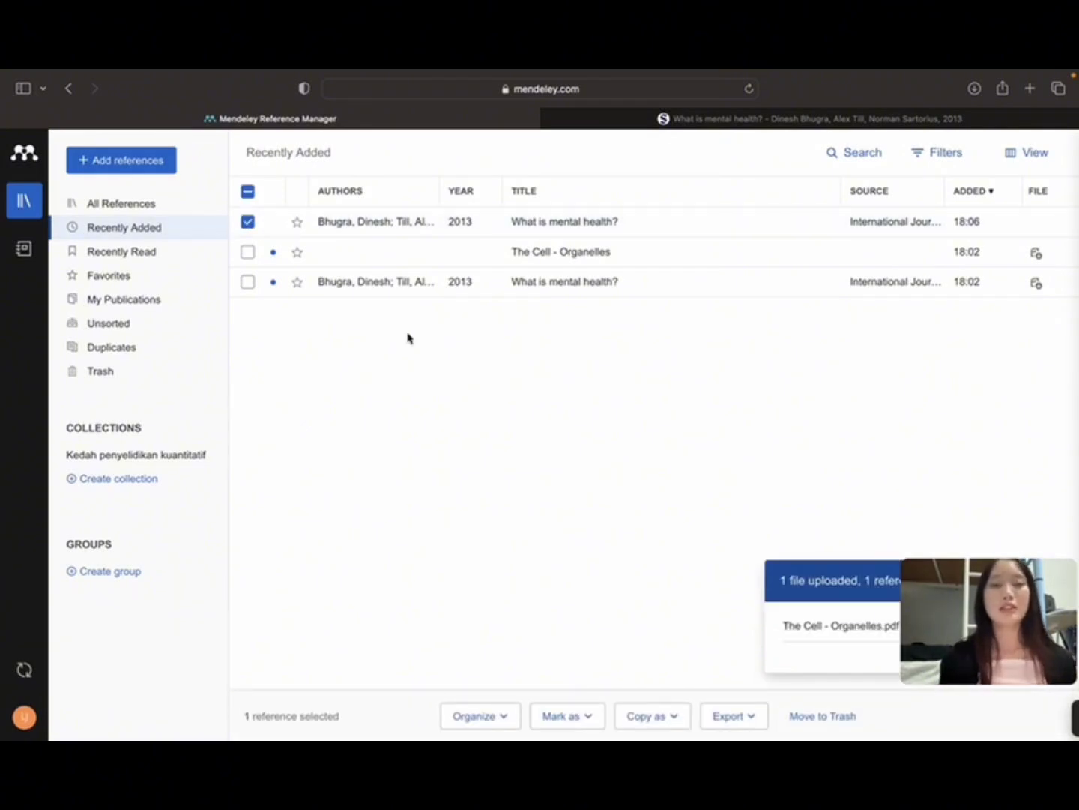
left_click(490, 720)
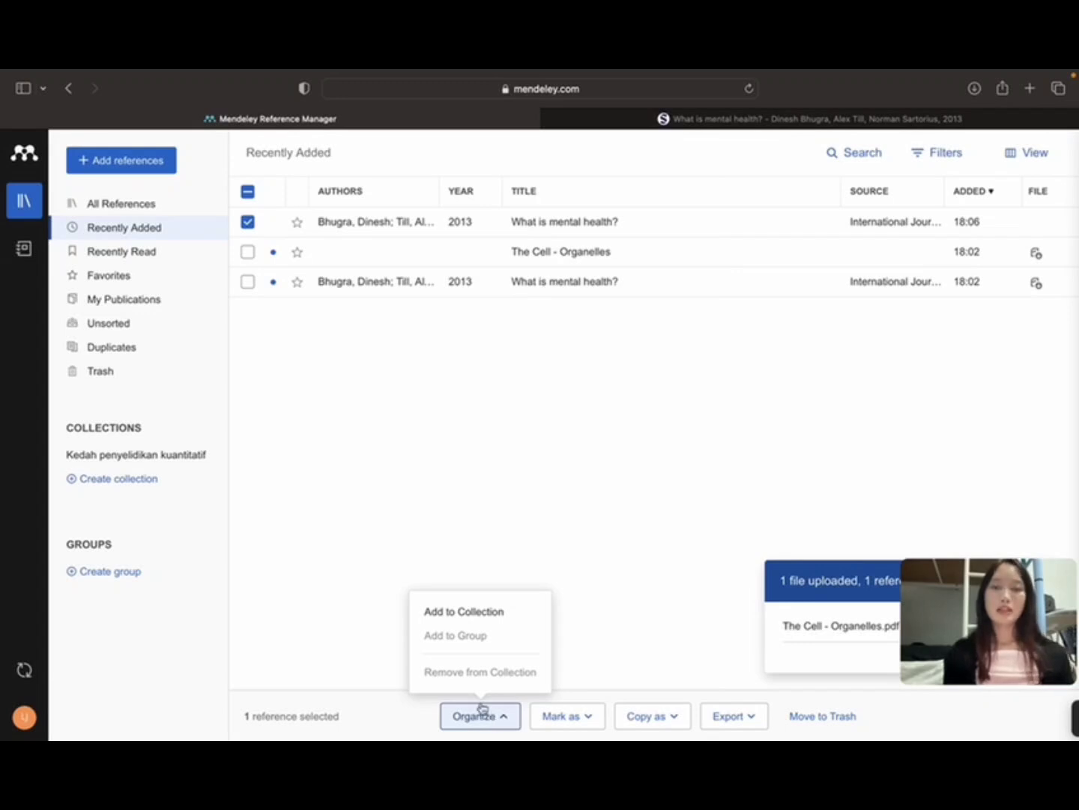
left_click(471, 613)
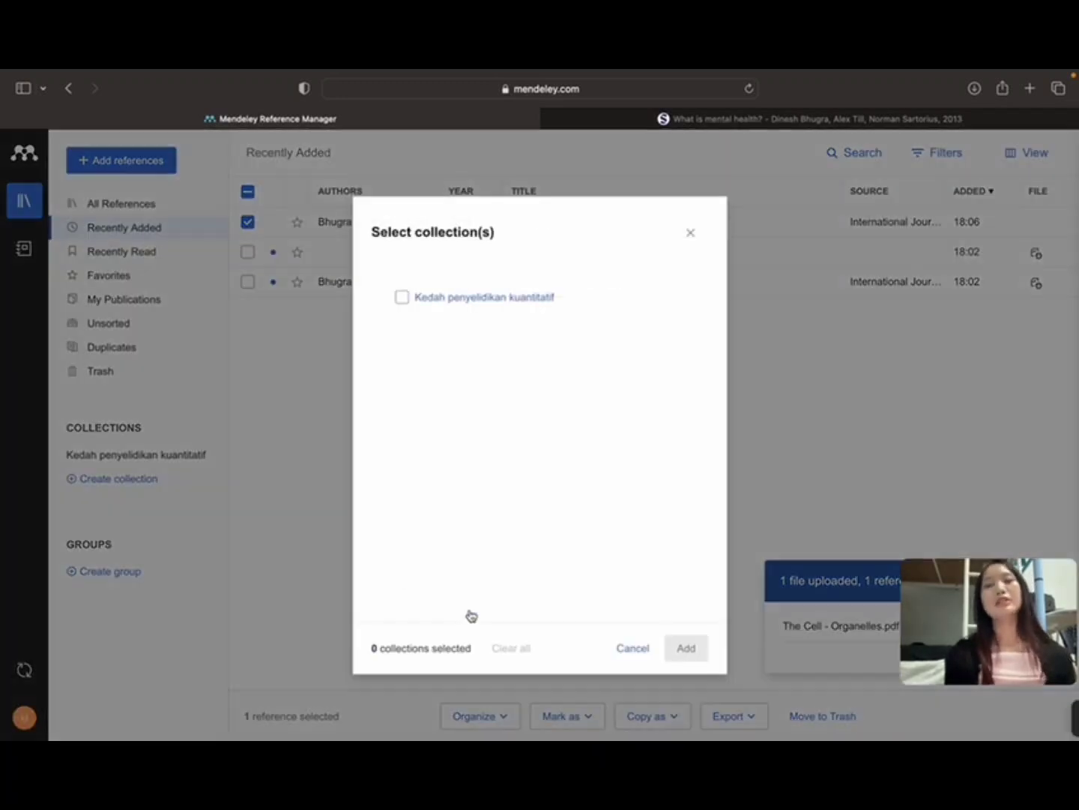
left_click(403, 299)
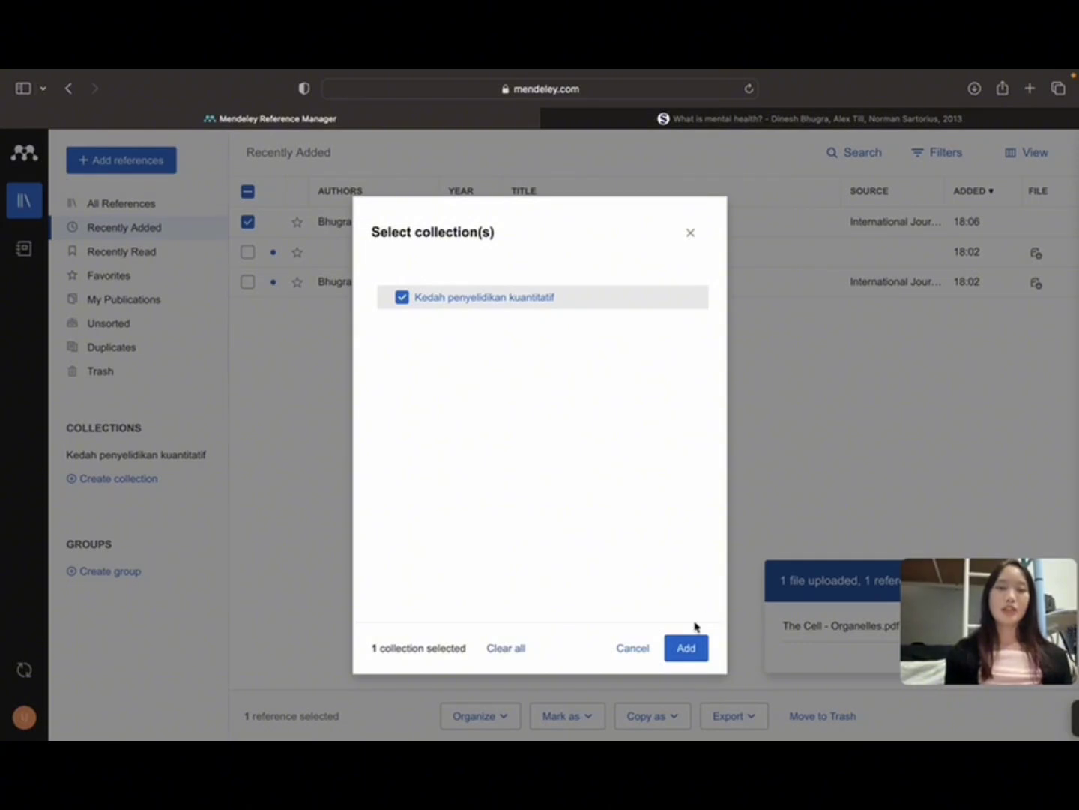
left_click(692, 646)
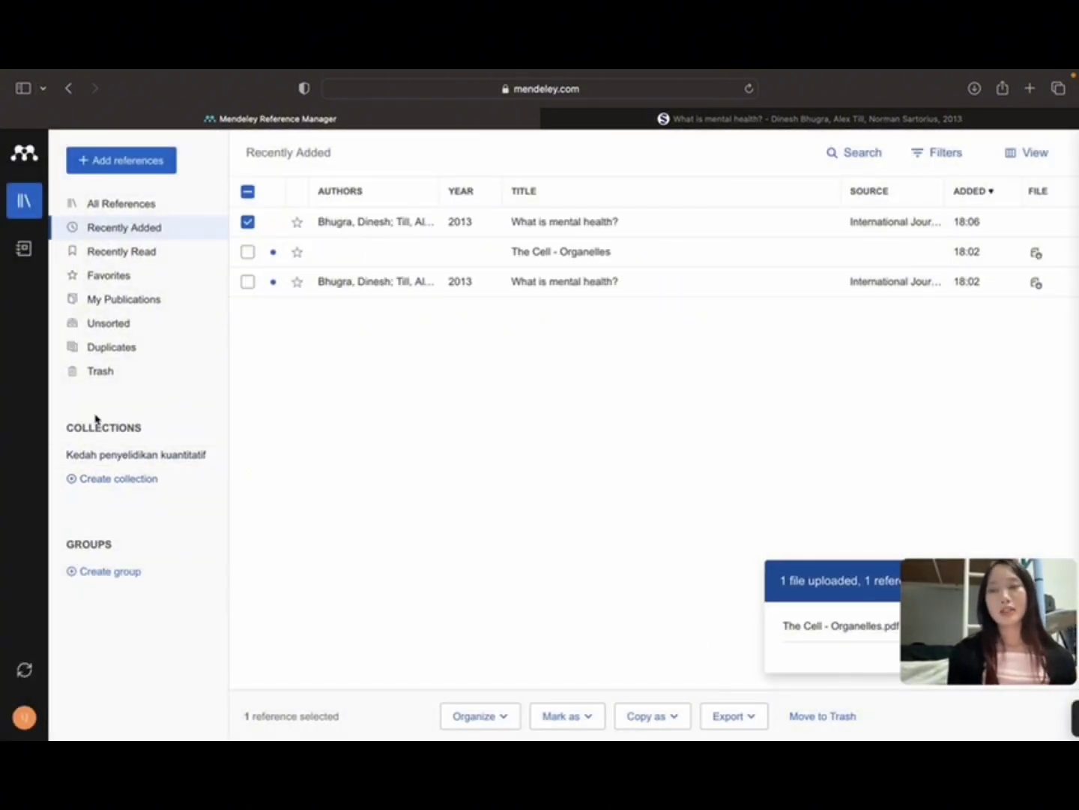
left_click(130, 455)
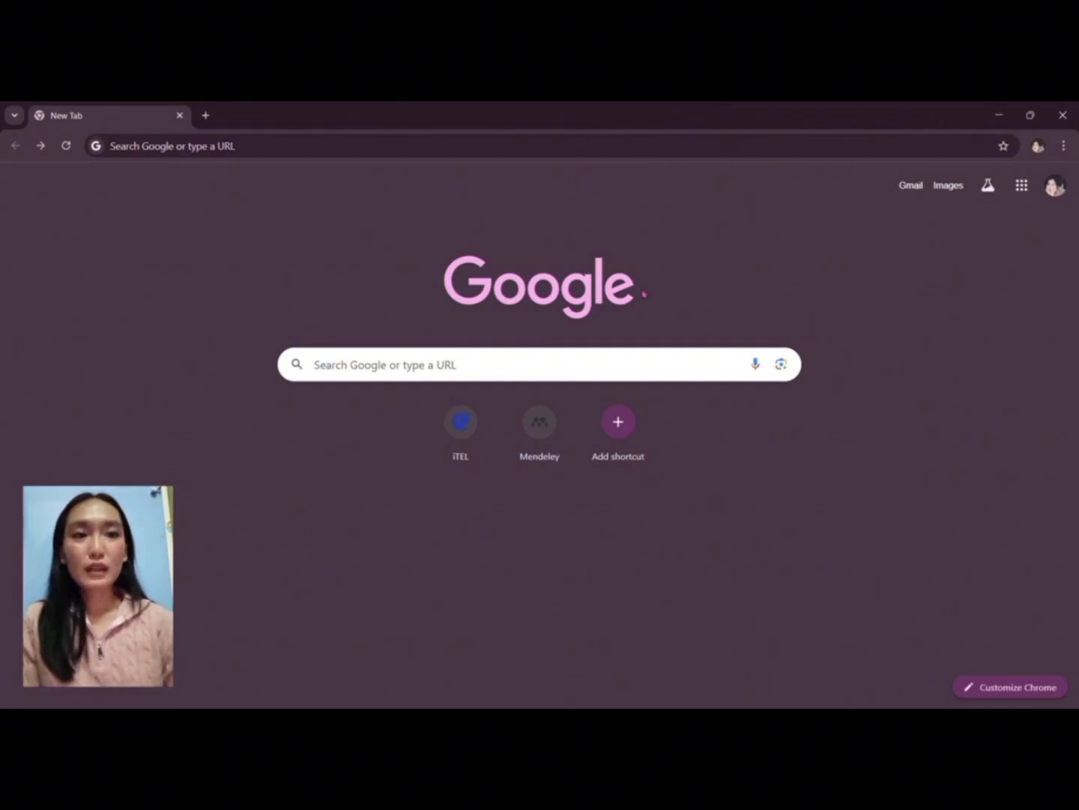
Step: Search Google for 'mendeley web importer' and open the Mendeley Web Importer page
left_click(397, 369)
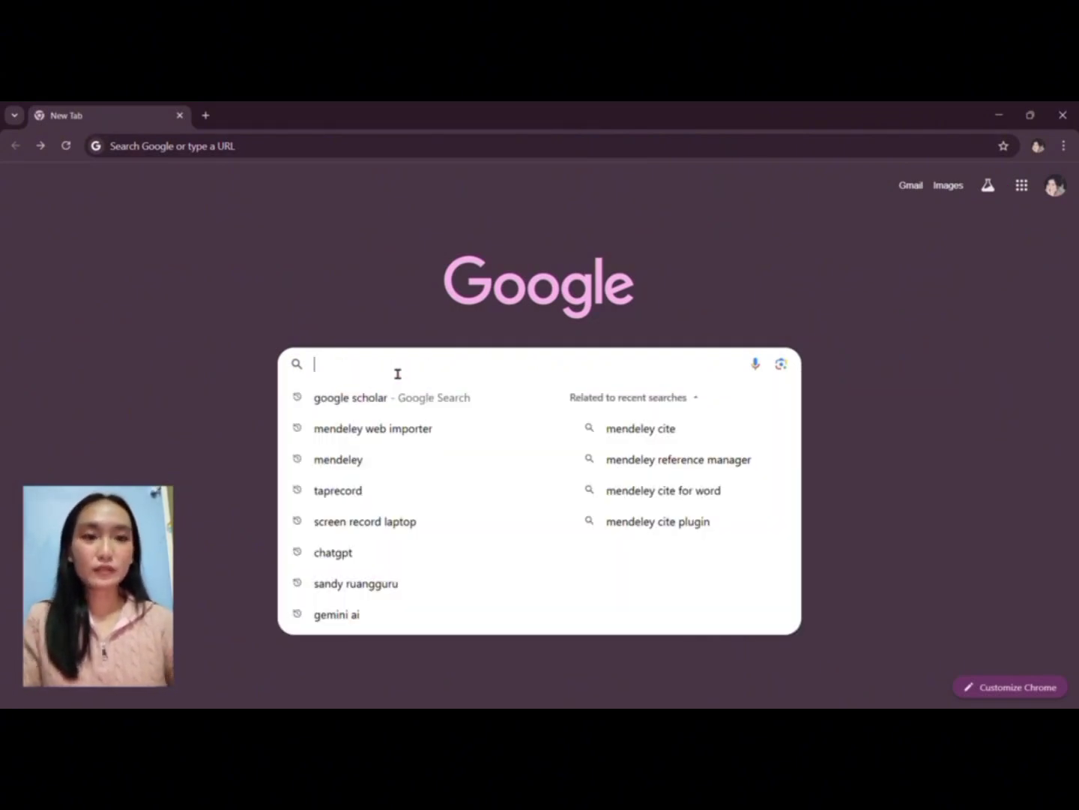
left_click(399, 437)
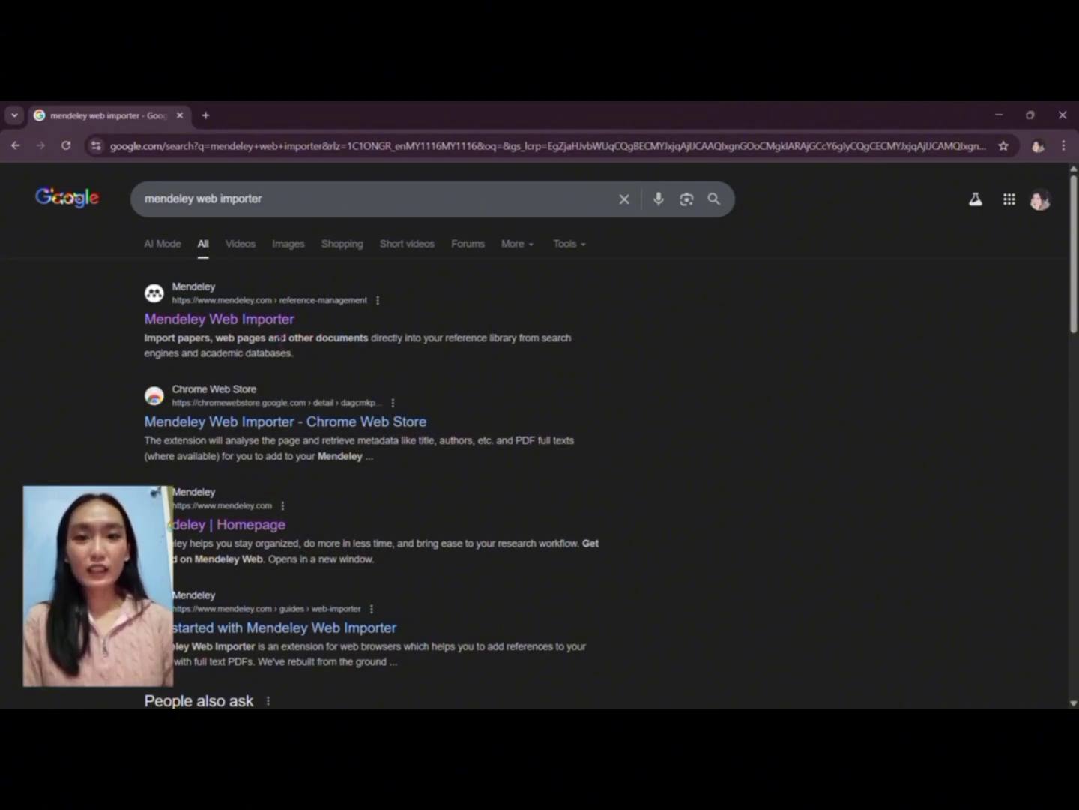
left_click(271, 324)
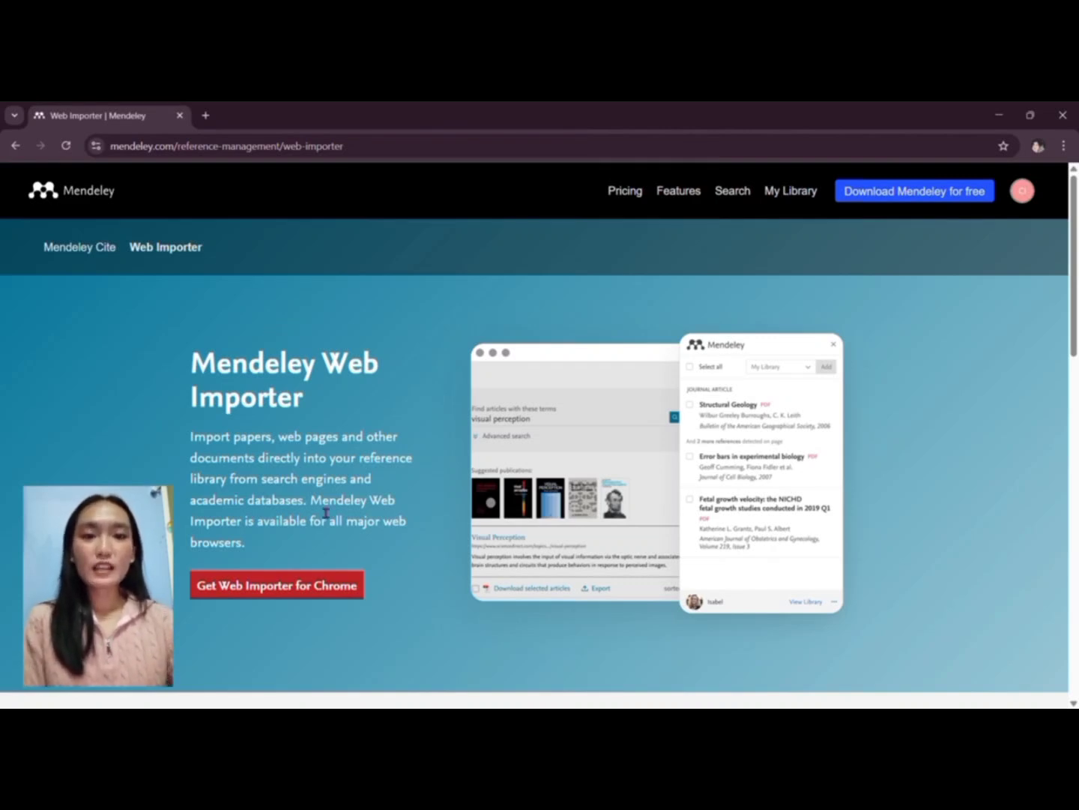
Step: Add the Mendeley Web Importer extension to Chrome and check it in the Extensions menu
left_click(298, 585)
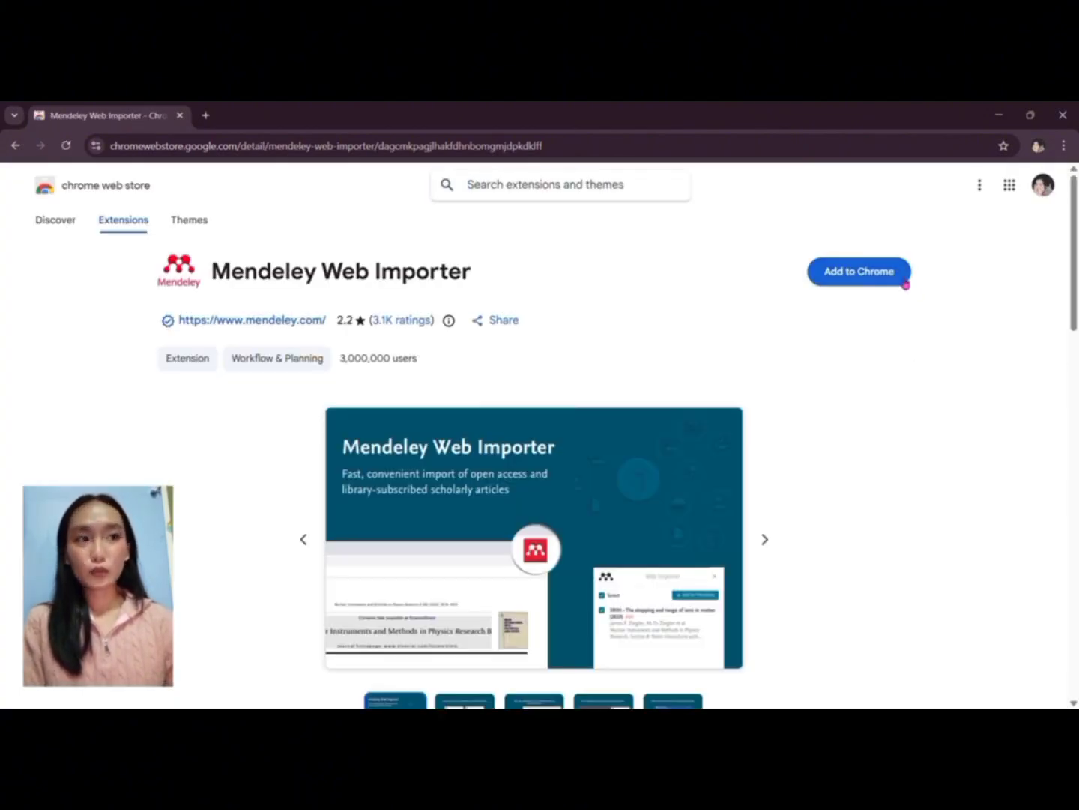
left_click(871, 273)
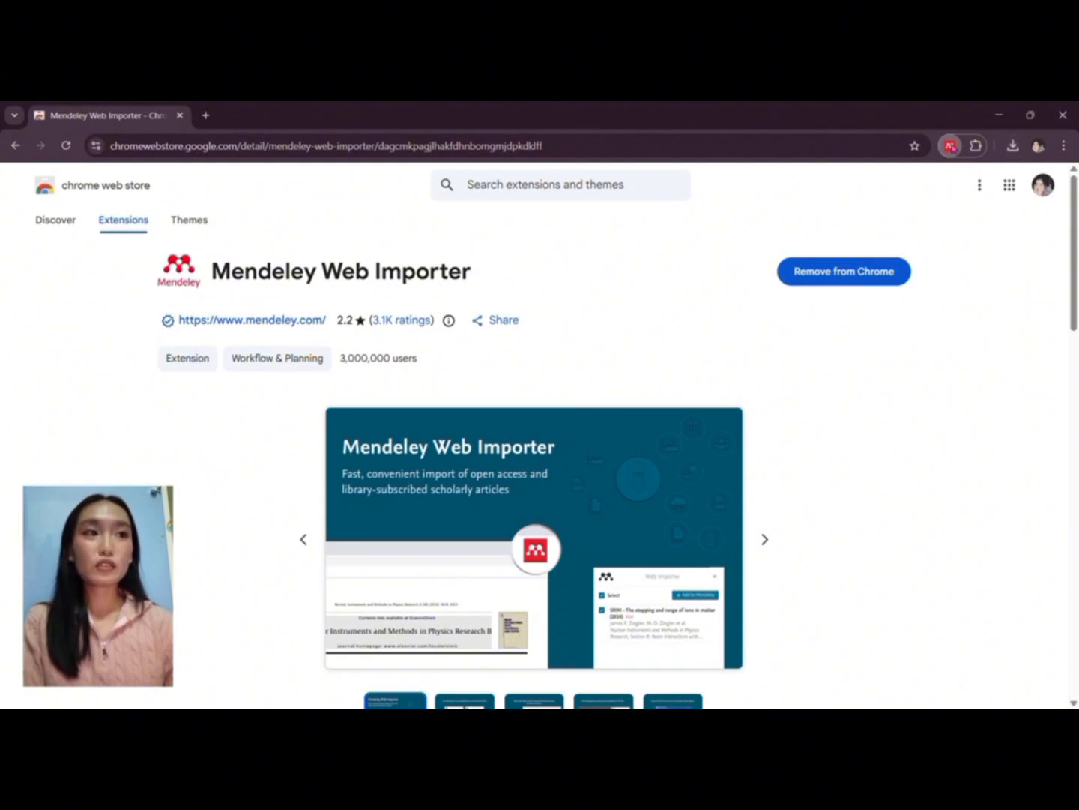
left_click(950, 145)
left_click(976, 147)
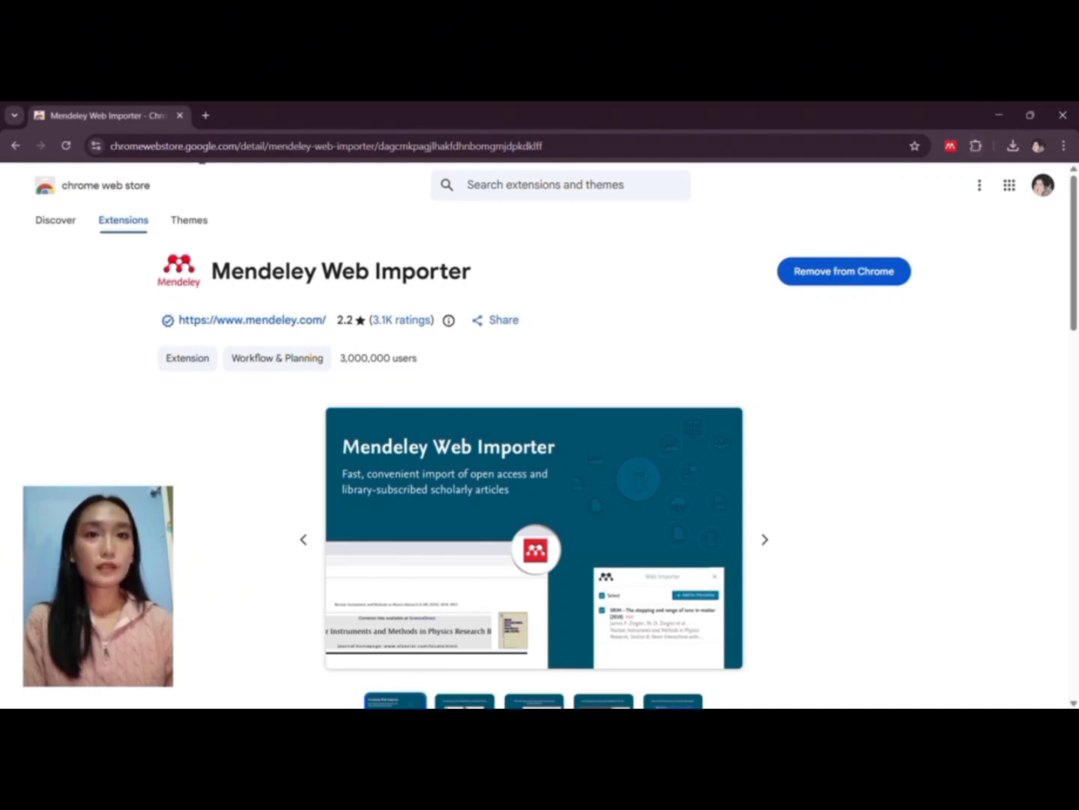
Step: Open the Google Scholar homepage in a new browser tab
left_click(206, 117)
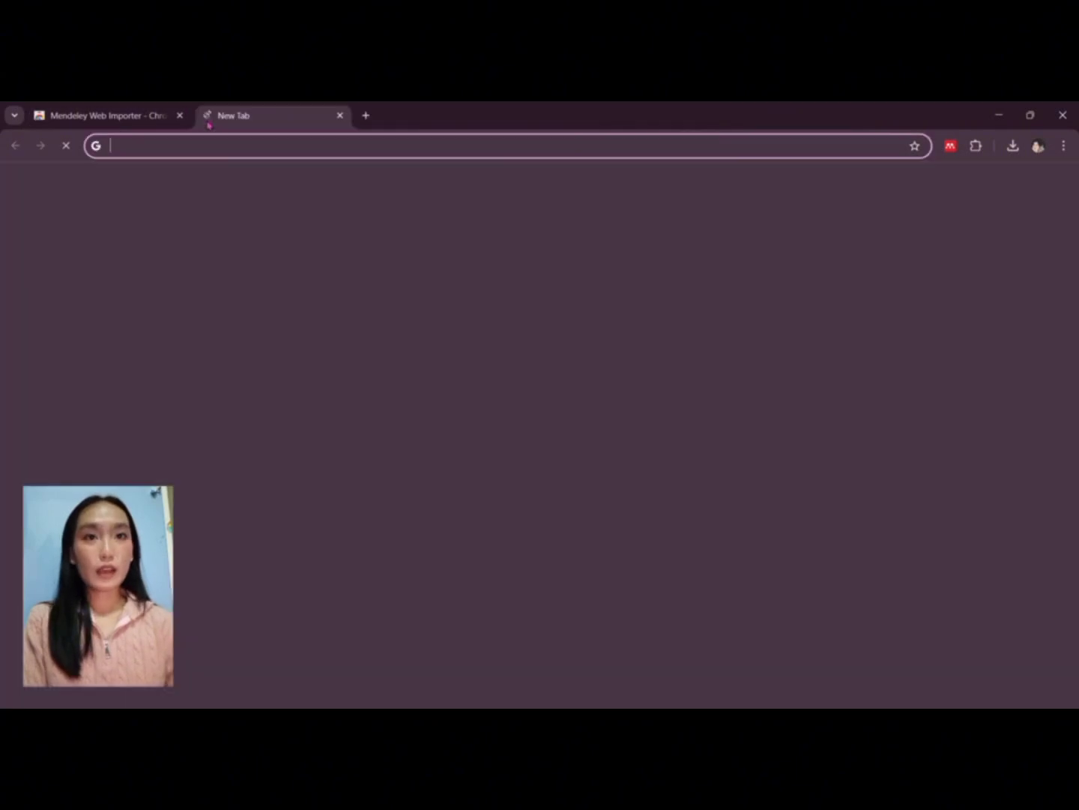
left_click(342, 362)
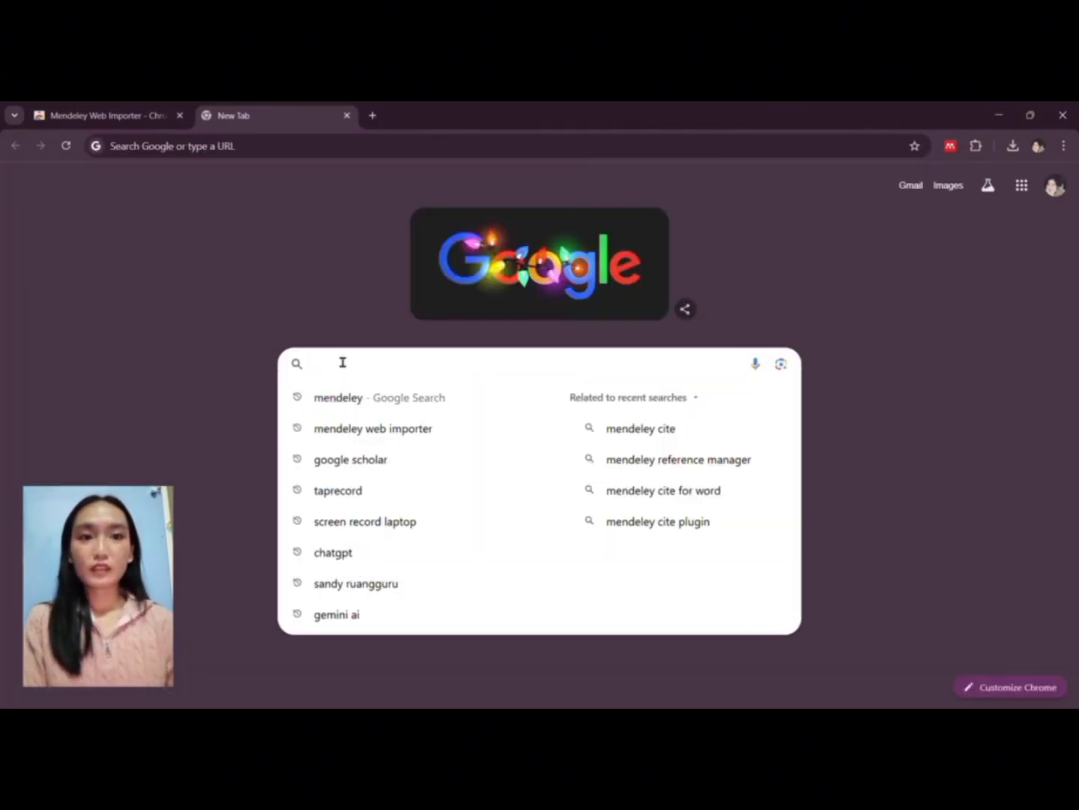
left_click(357, 463)
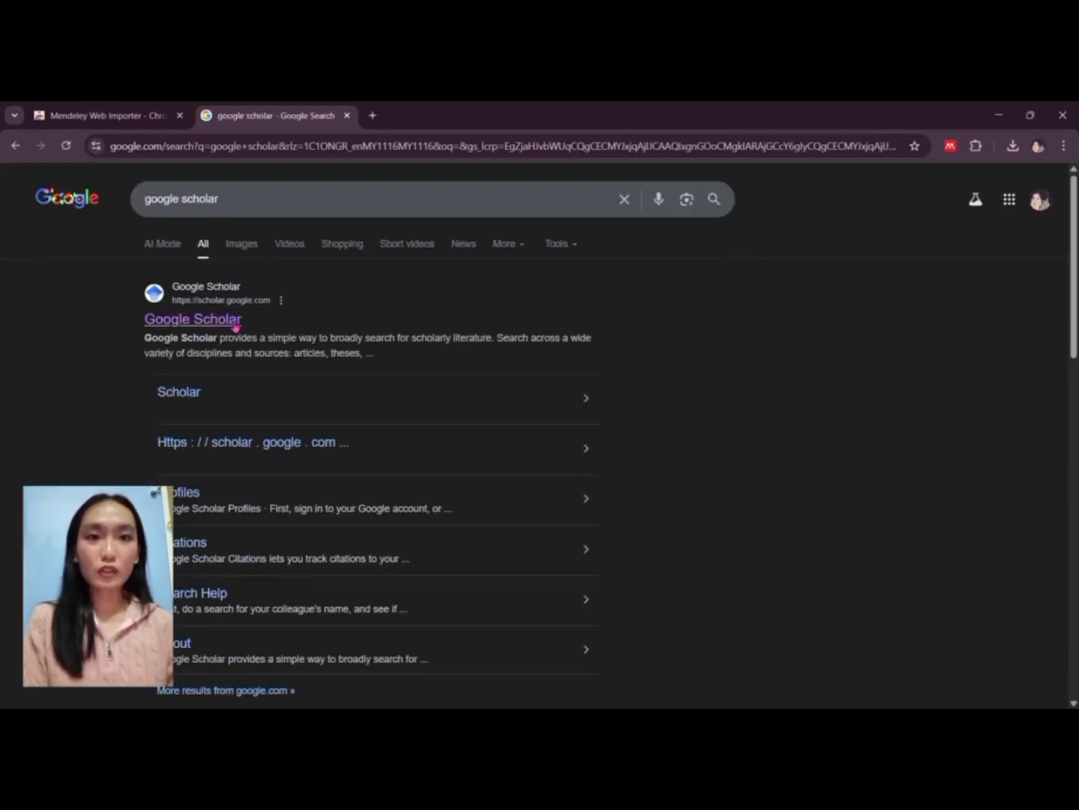
left_click(234, 322)
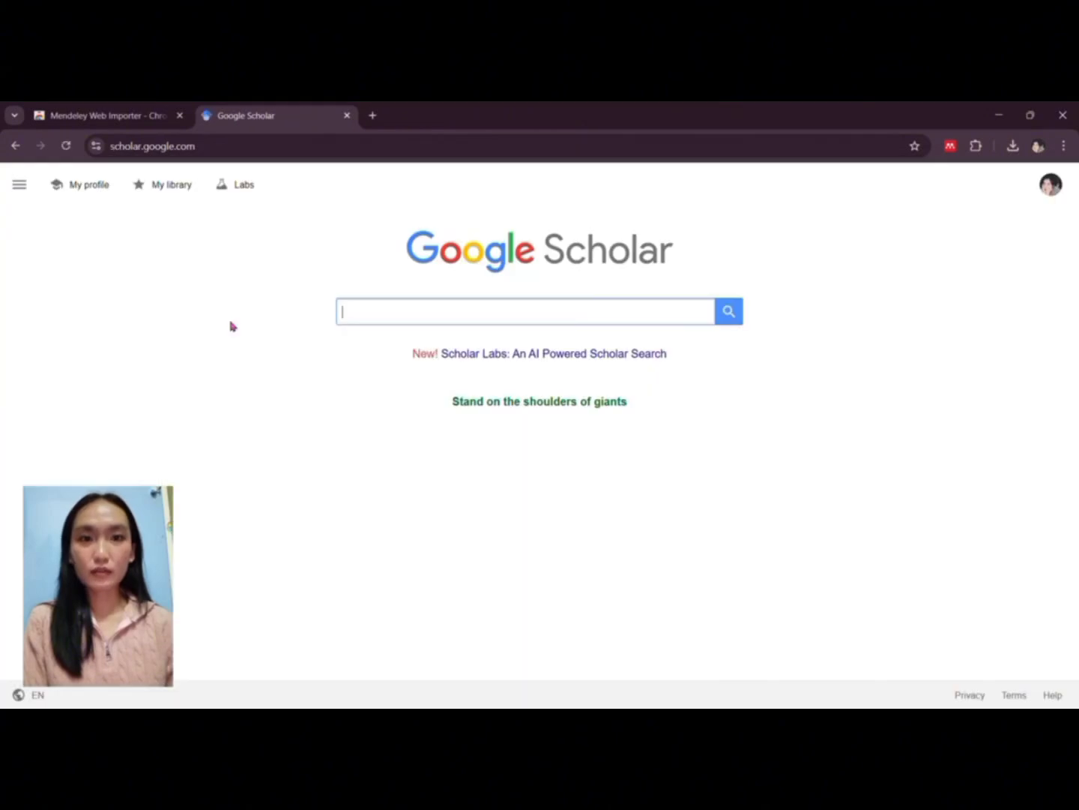
Step: Search Google Scholar for 'basketball'
left_click(413, 315)
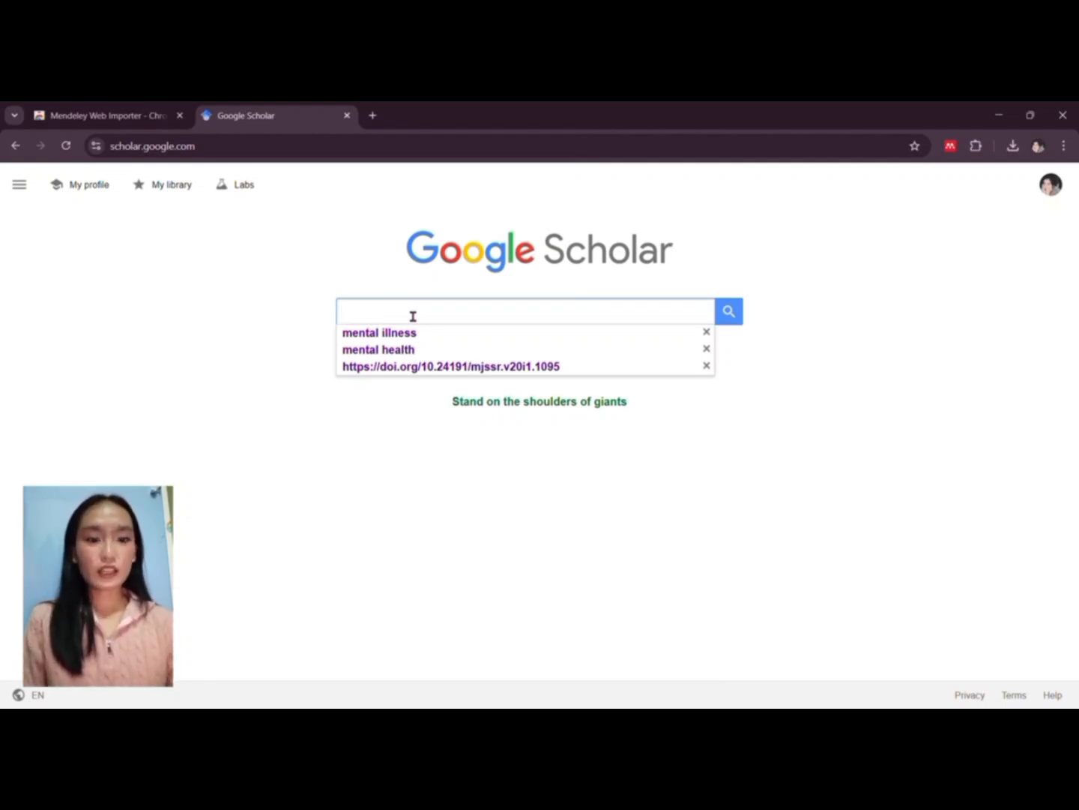
type("baske")
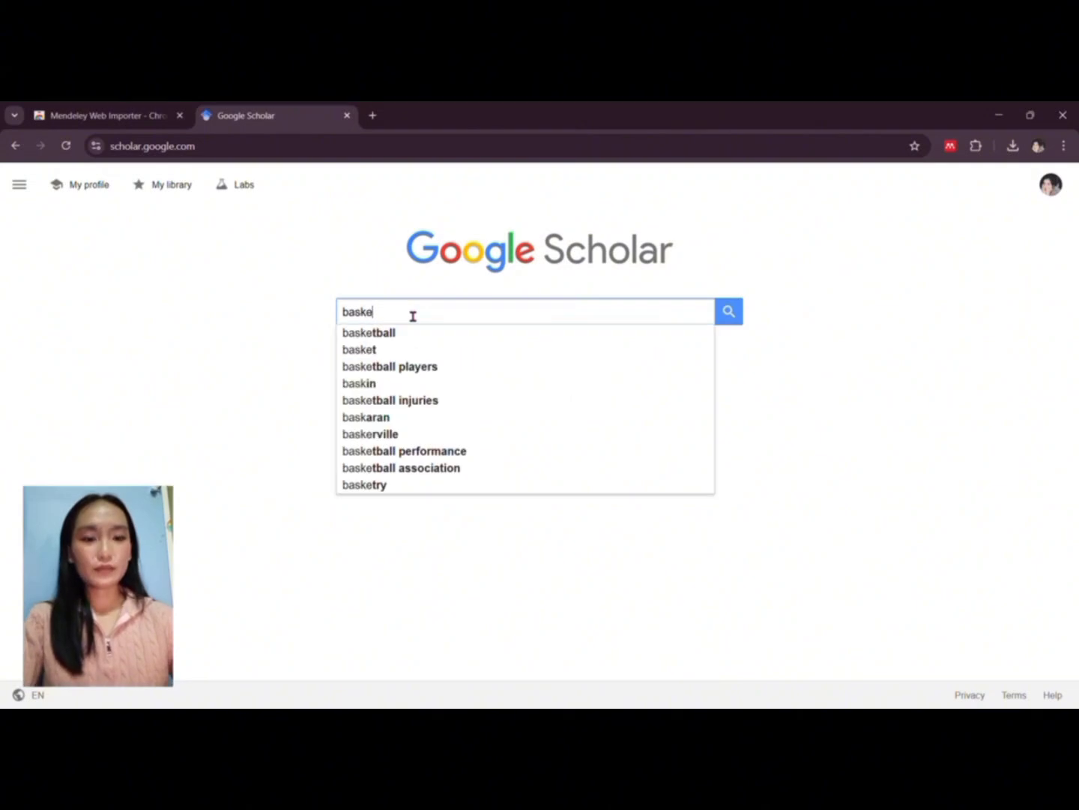
type("tball")
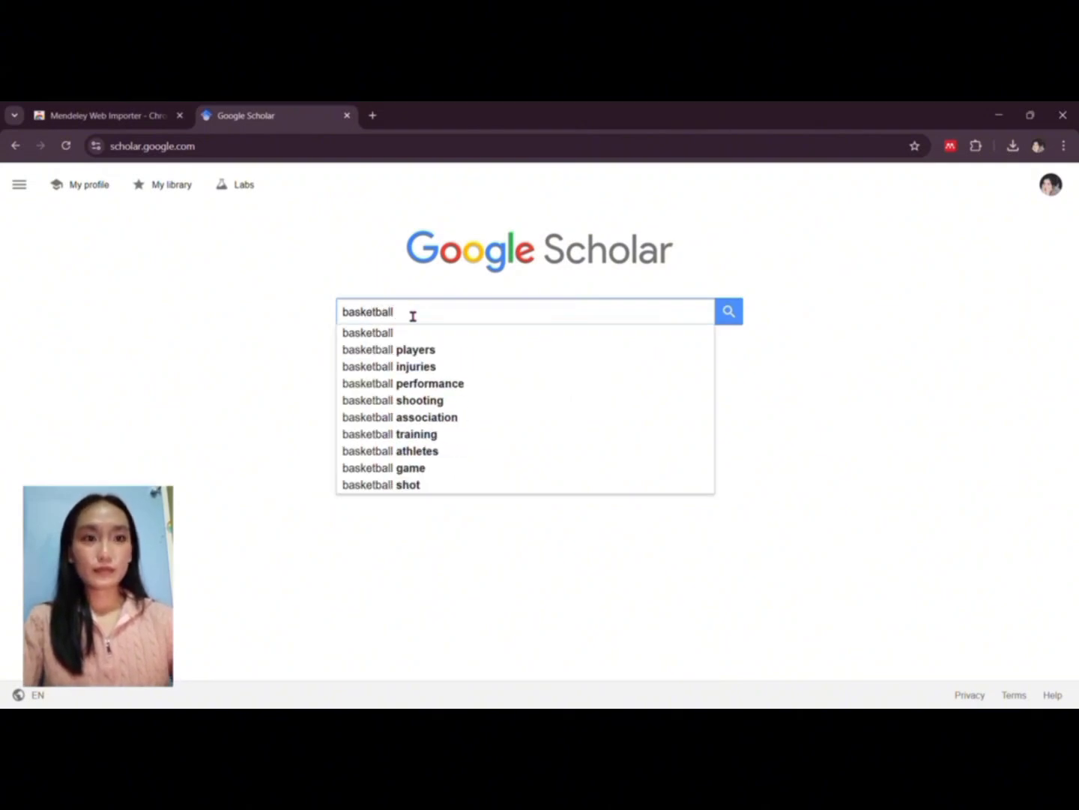
left_click(729, 311)
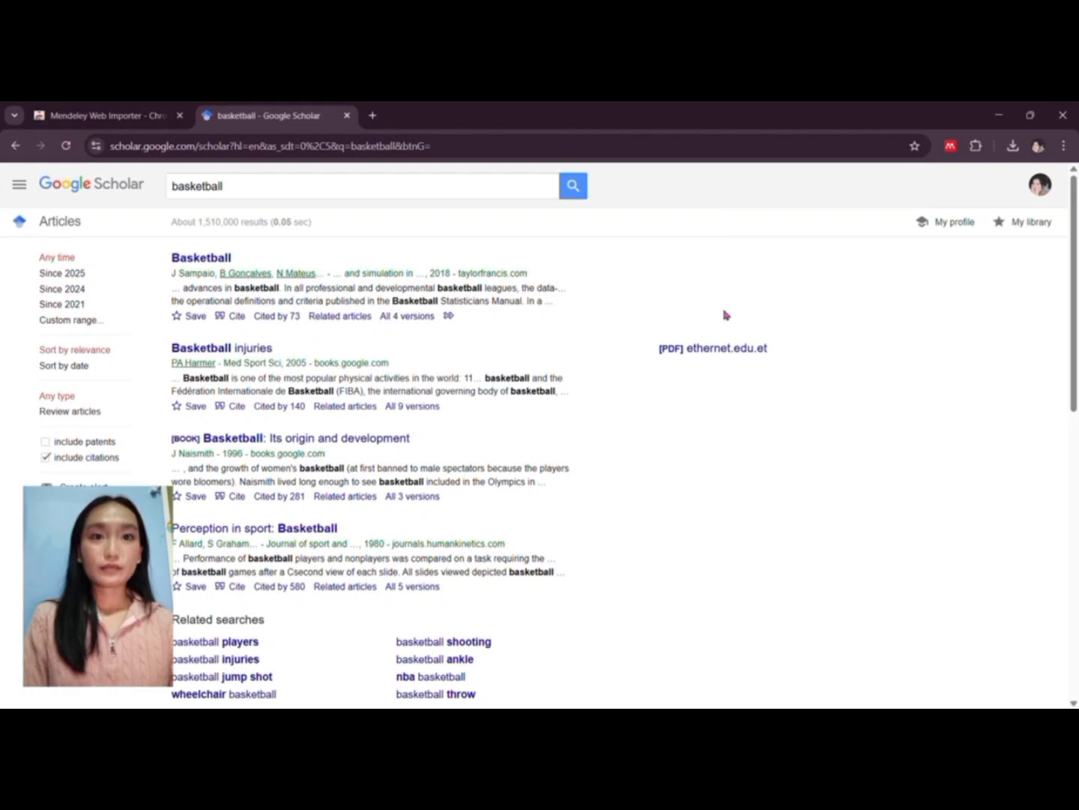
Step: Open the 'Basketball' chapter result and scroll through its Taylor & Francis page
left_click(214, 258)
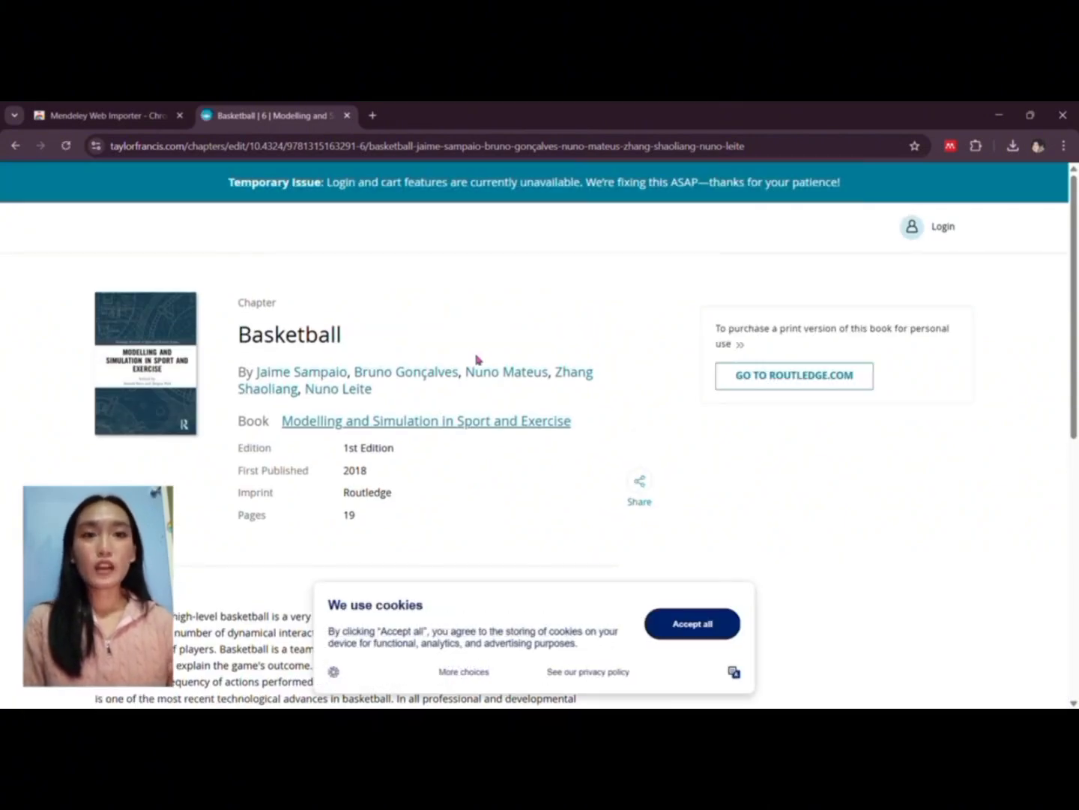
scroll(478, 360, "down", 1)
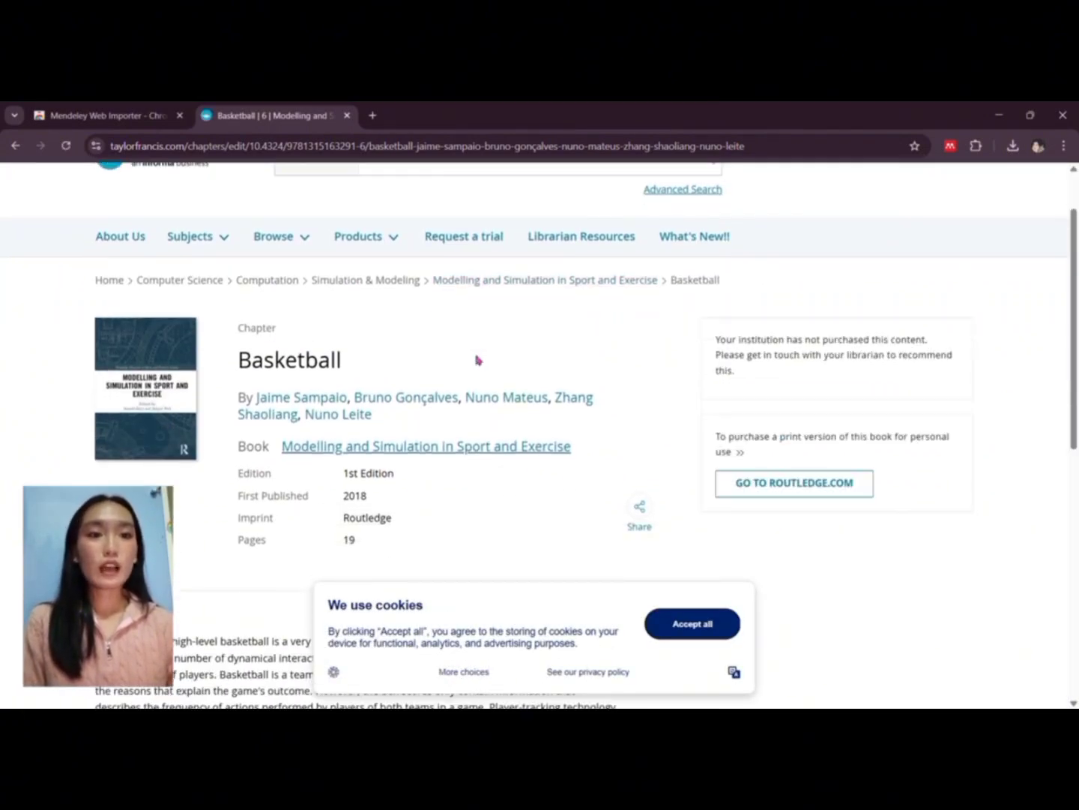
scroll(479, 360, "up", 1)
scroll(477, 360, "down", 1)
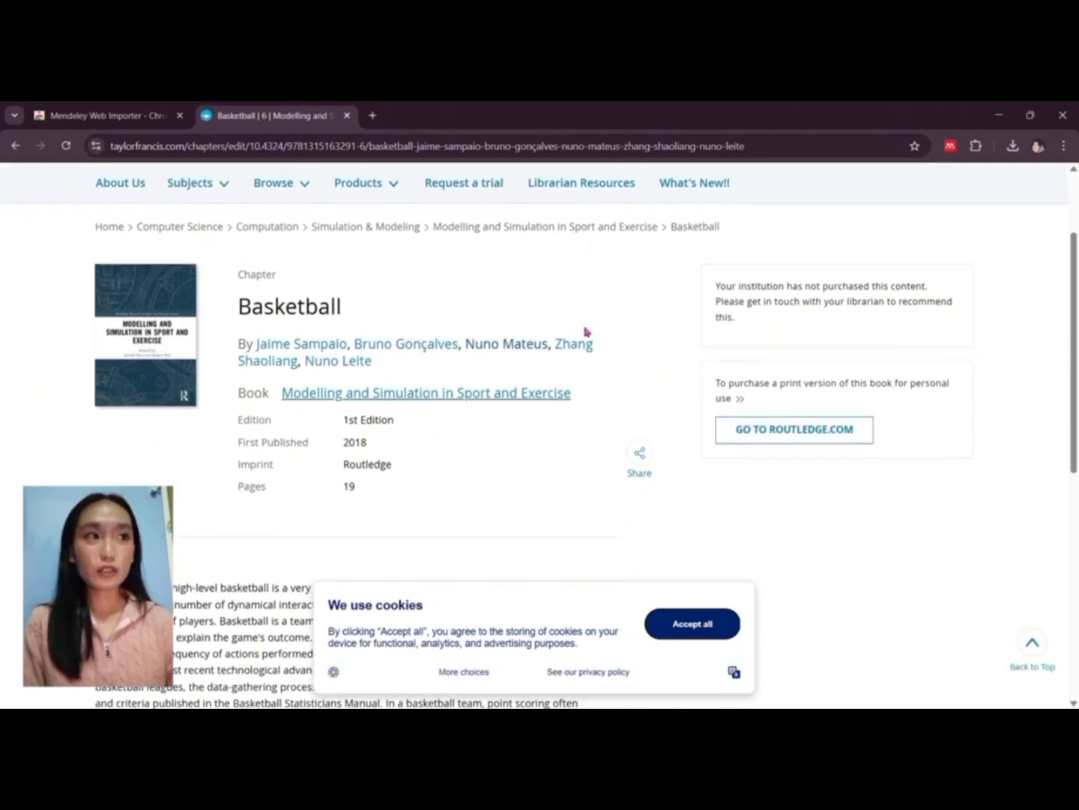
Step: Import the Basketball chapter with the Mendeley Web Importer and view it in the library
left_click(951, 147)
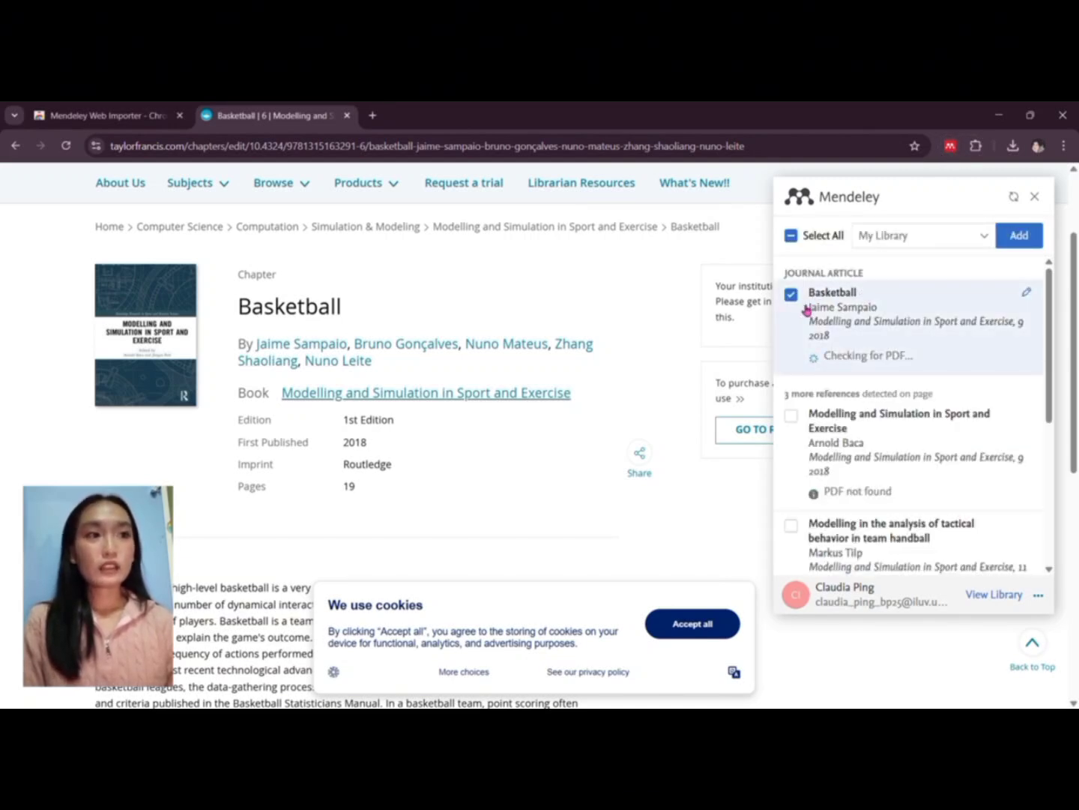
left_click(1030, 236)
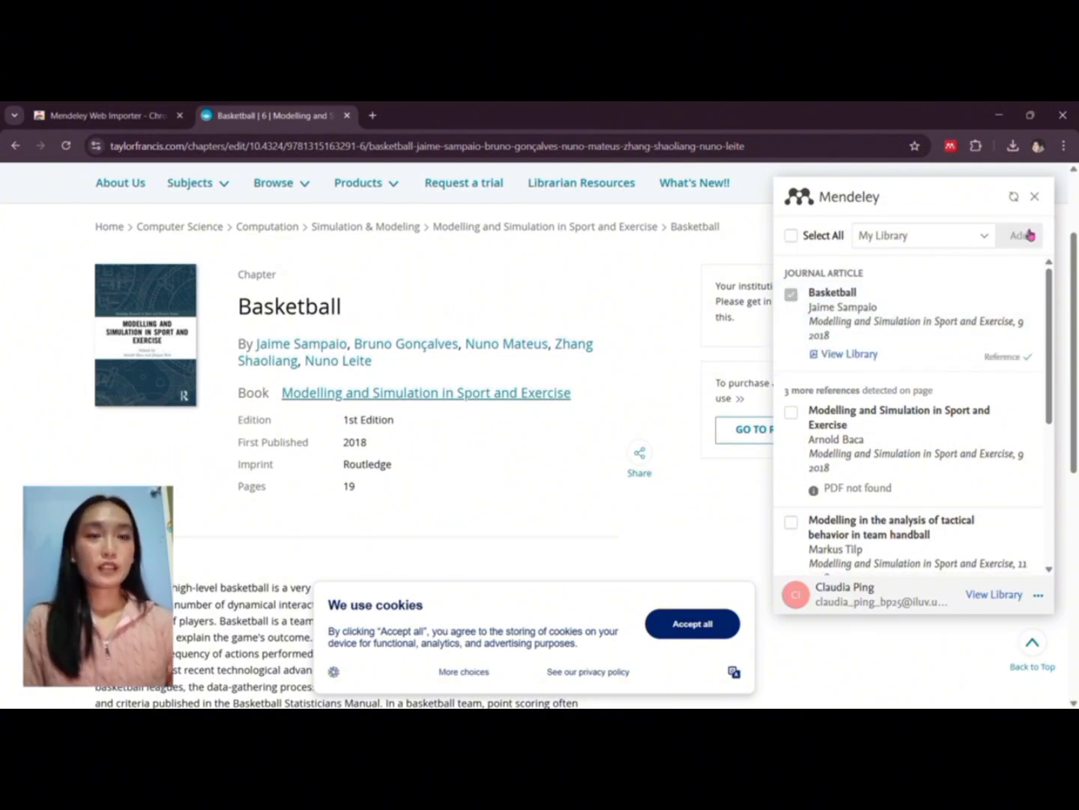
left_click(843, 353)
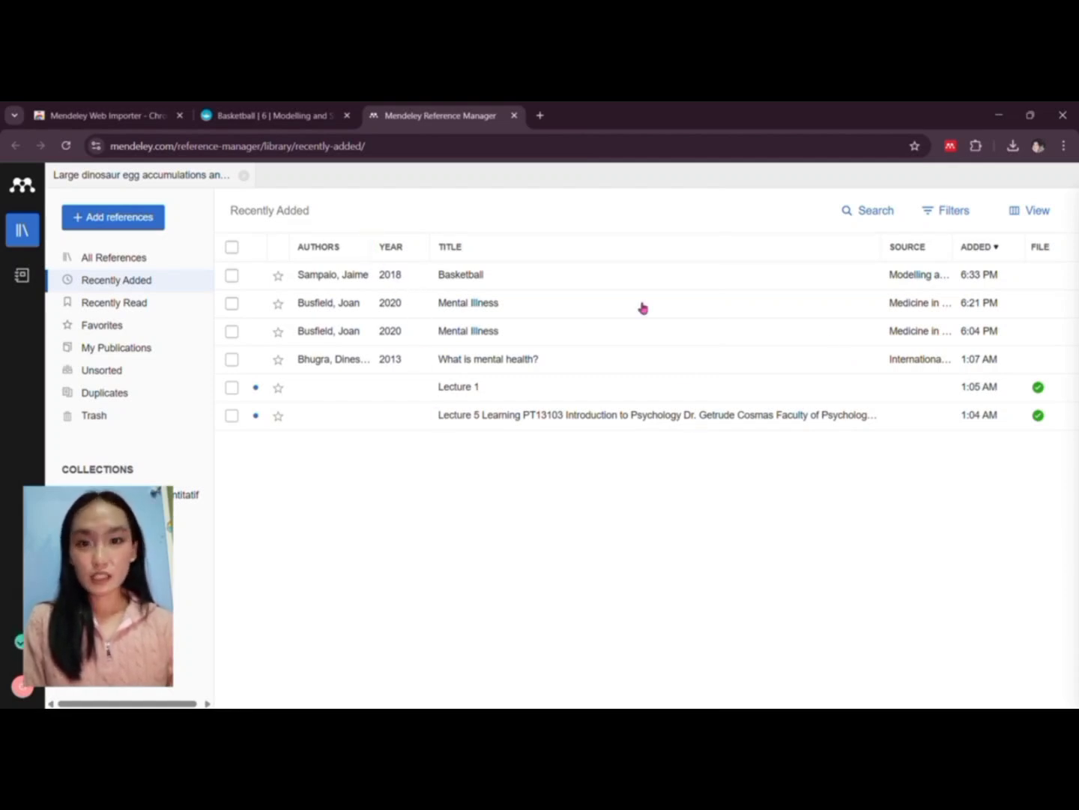
Step: Select the Basketball reference and scroll through its Key Information and Abstract
left_click(495, 279)
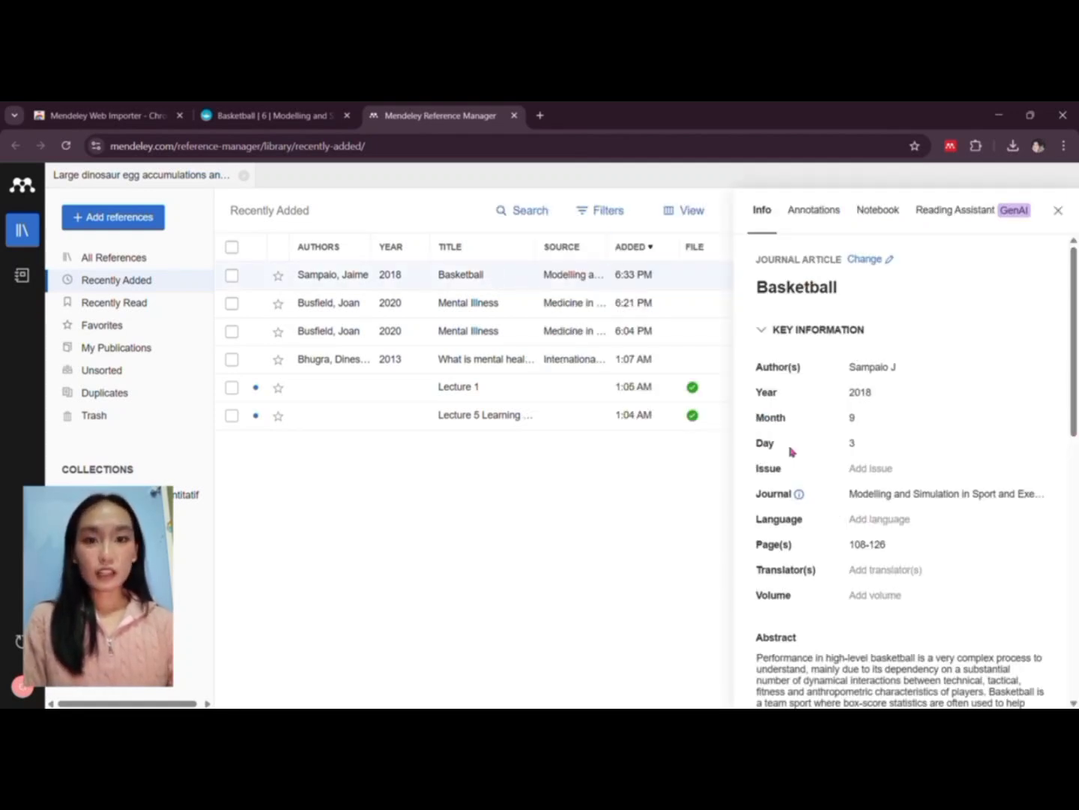
scroll(793, 455, "down", 2)
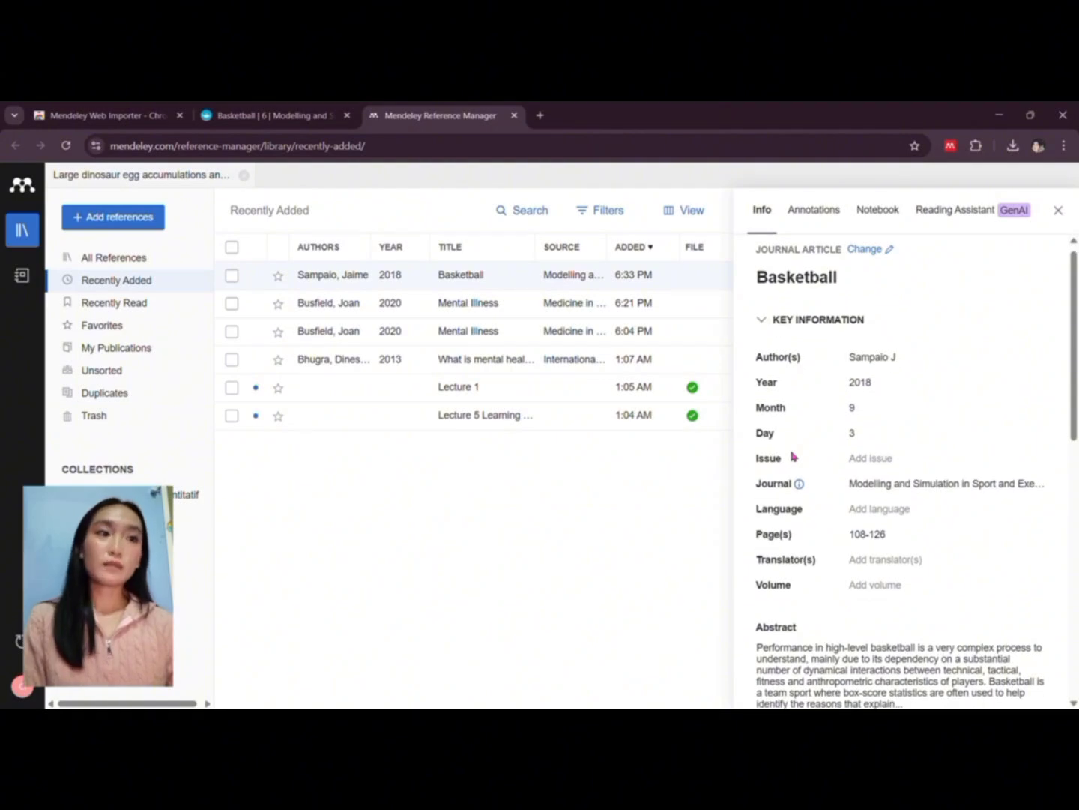
scroll(792, 454, "down", 1)
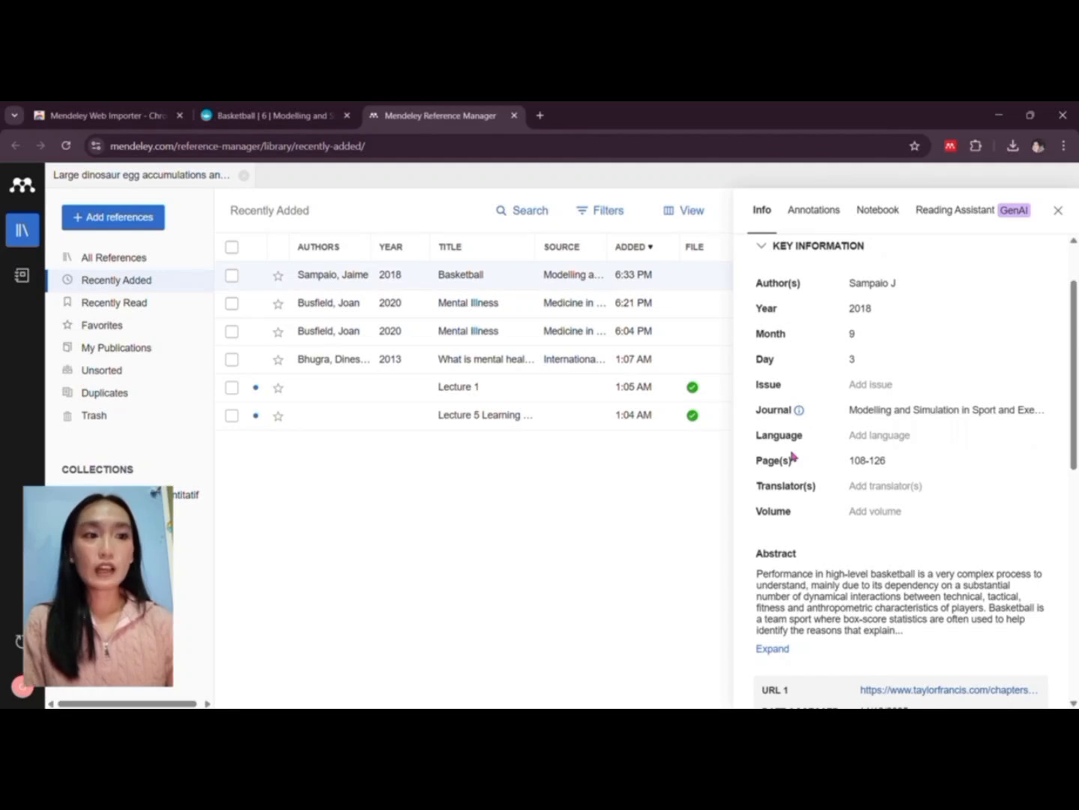
scroll(792, 455, "down", 4)
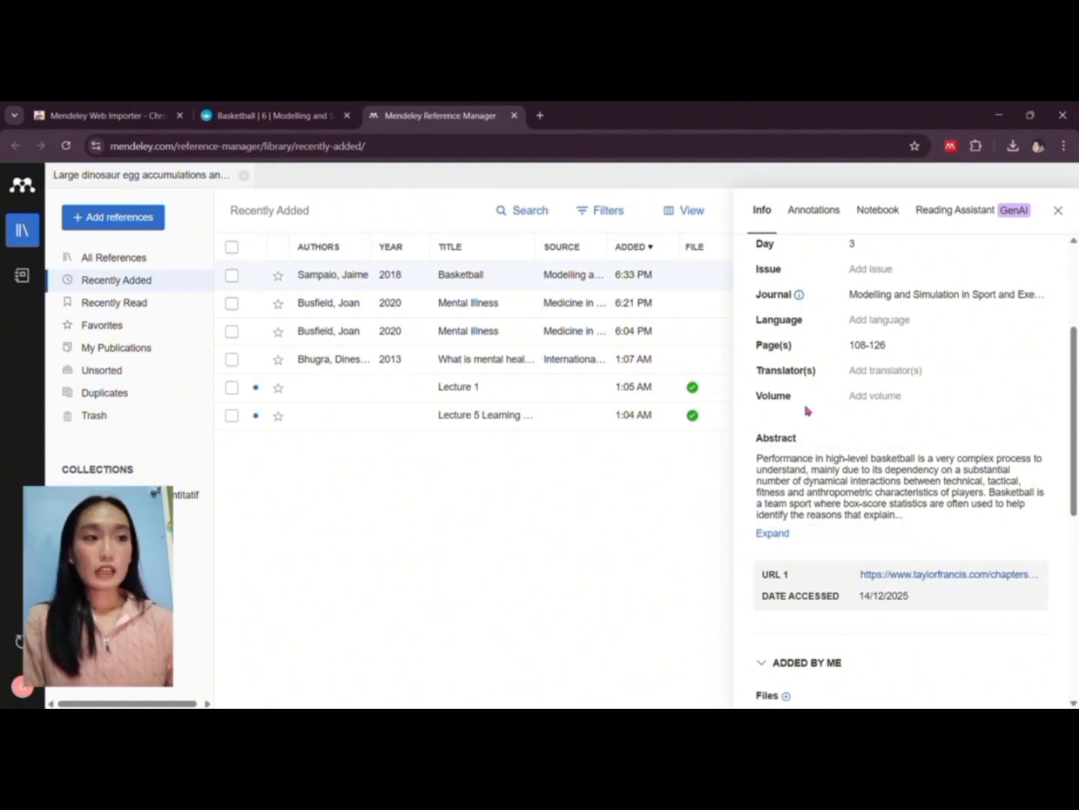
scroll(805, 409, "up", 4)
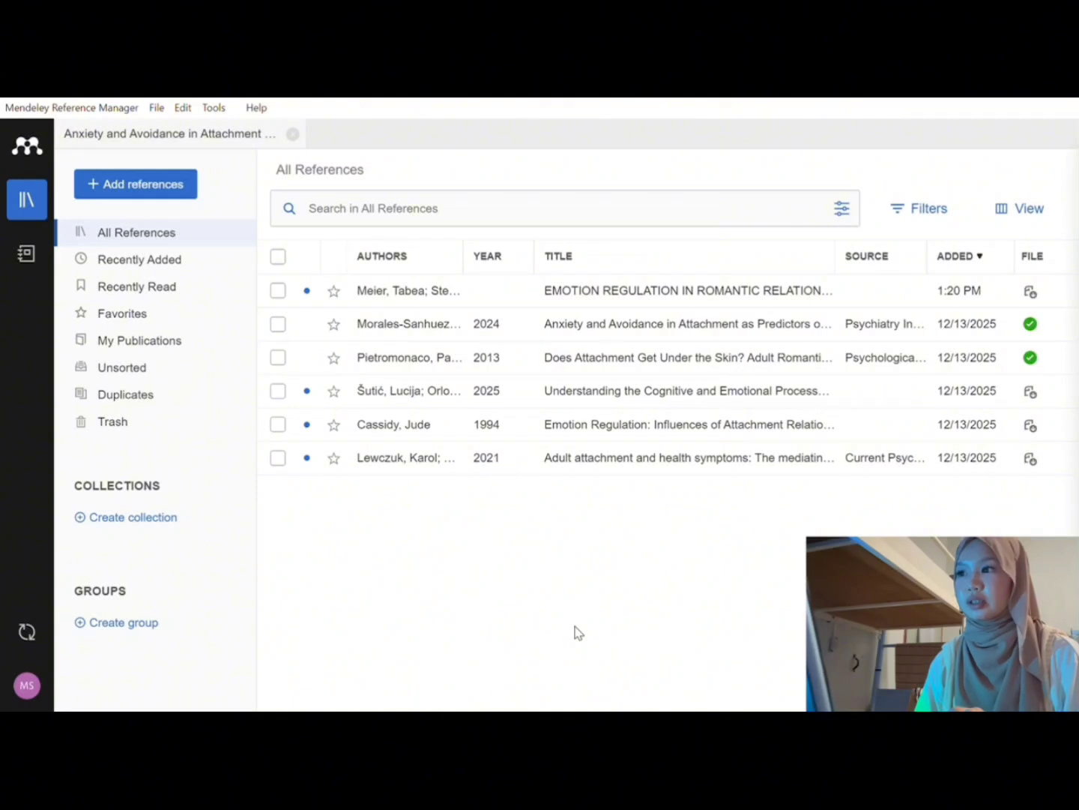
Step: Choose 'Add reference manually' under Add references to get a blank Journal Article form
left_click(173, 195)
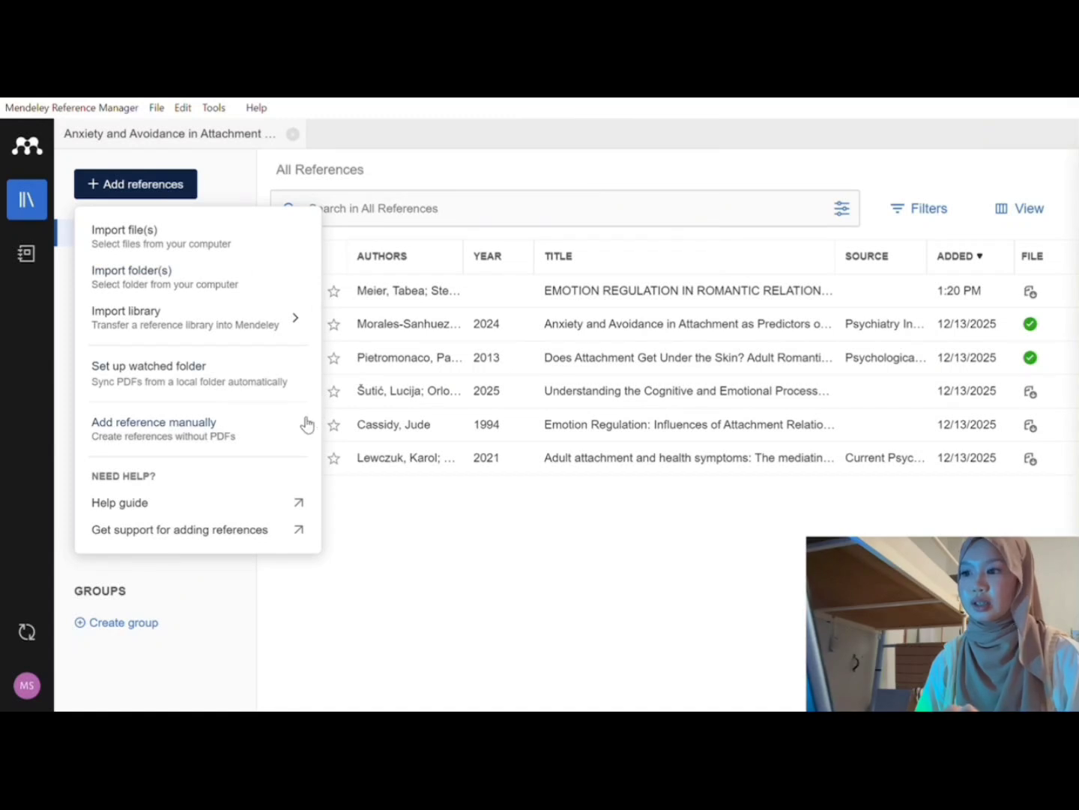
left_click(267, 425)
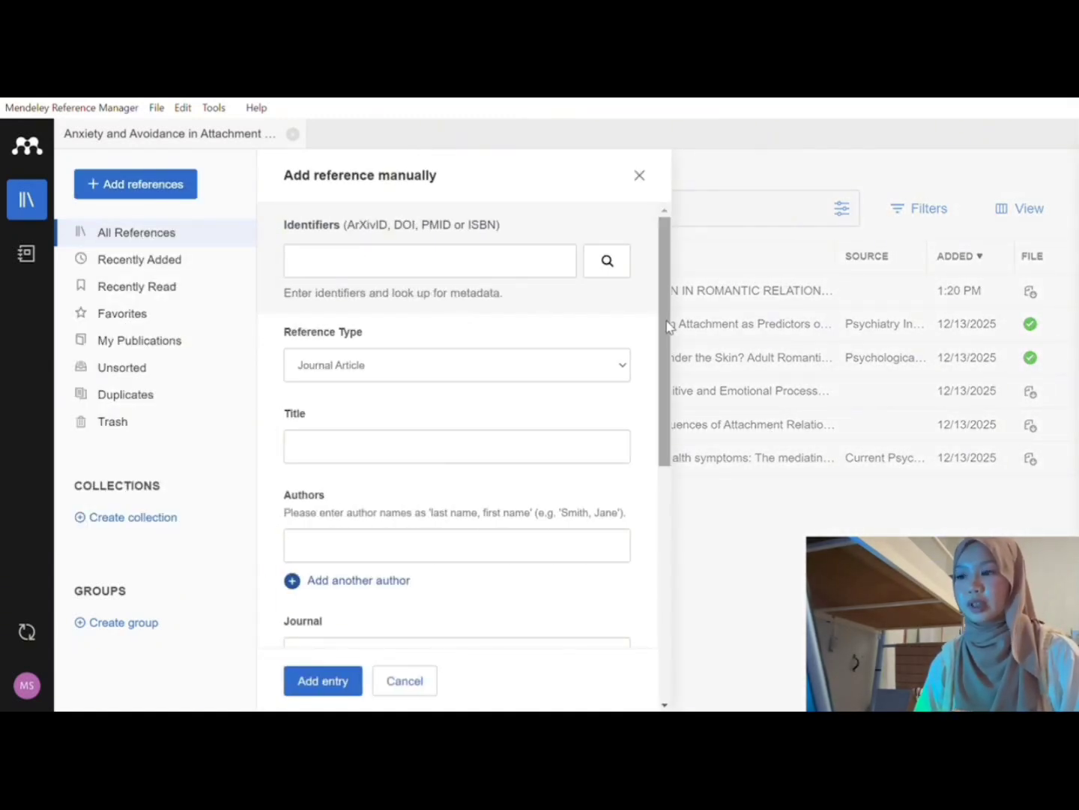
scroll(667, 341, "down", 1)
left_click_drag(667, 341, 673, 292)
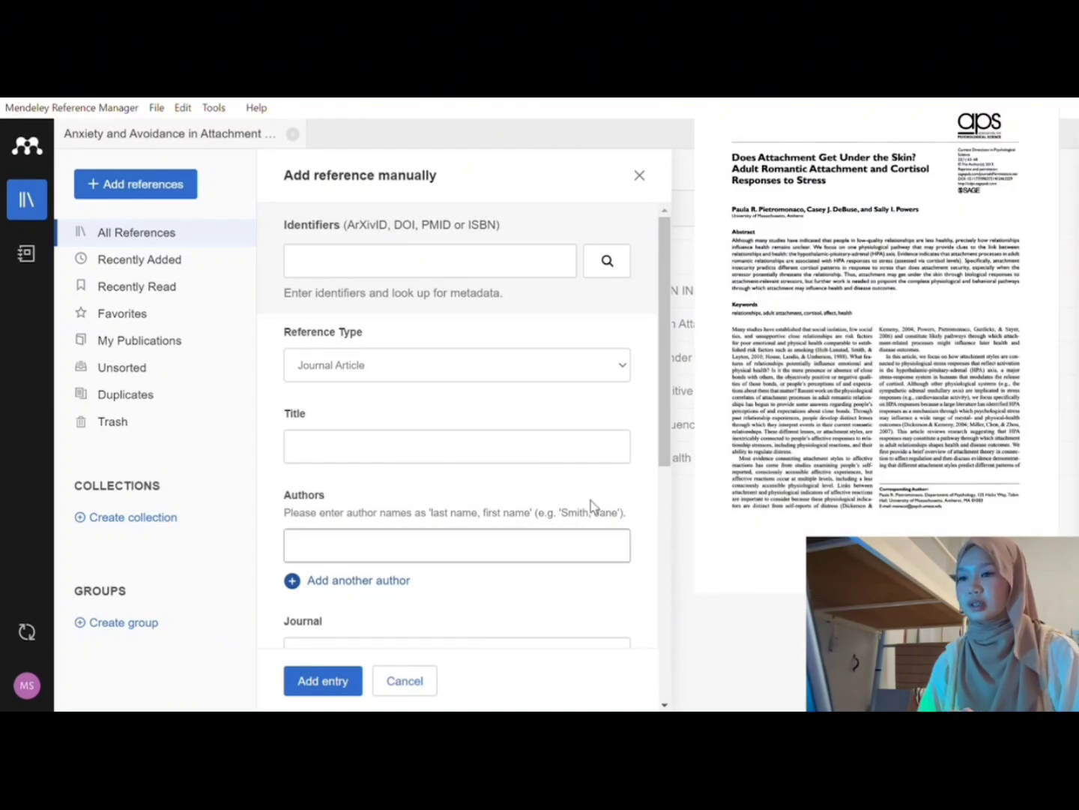
Step: Paste 'Does Attachment Get Under the Skin? Adult Romantic Attachment and Cortisol Responses to Stress' as Title
scroll(565, 500, "down", 2)
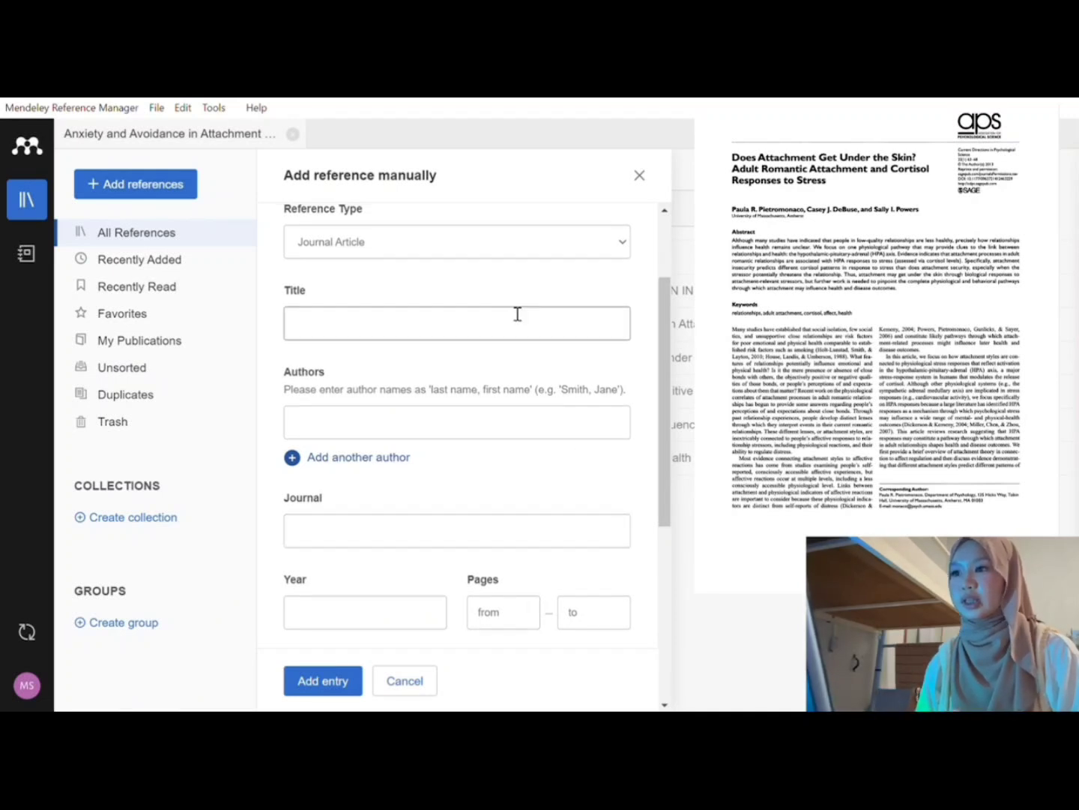
scroll(516, 313, "up", 3)
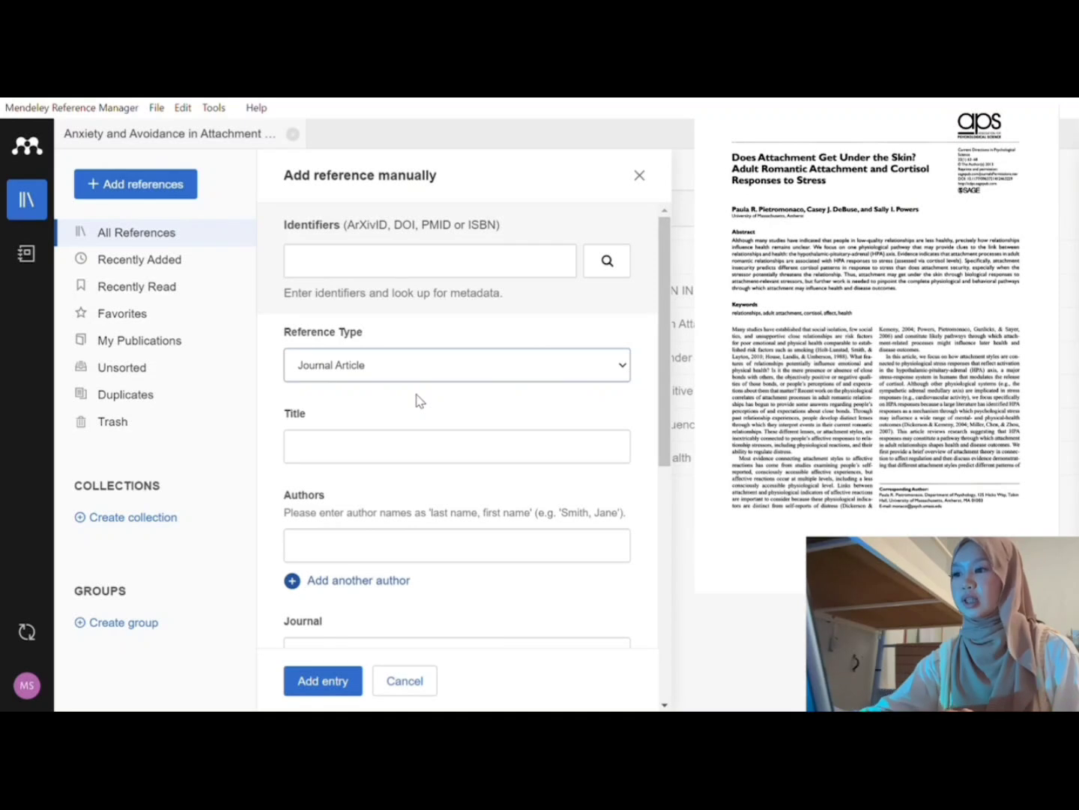
left_click(408, 461)
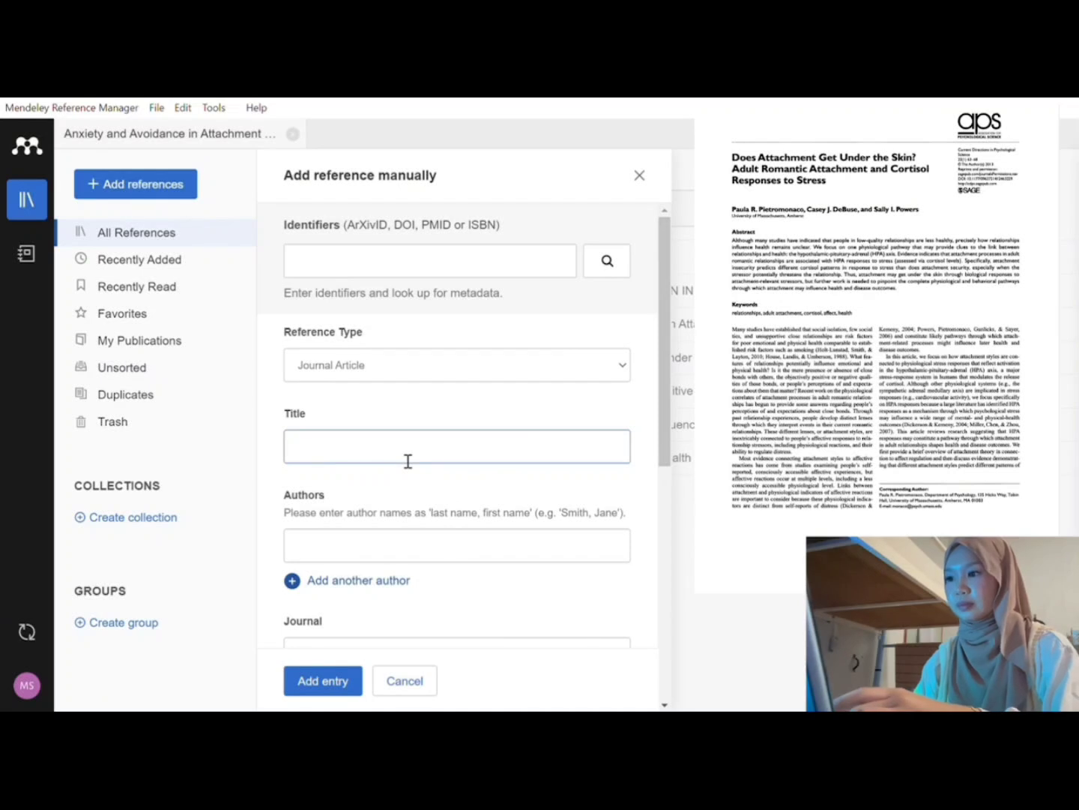
type("Does Attachment Get Under The Skin? Adult Romantic Attachment And Cortisol Responses To Stress")
left_click(594, 448)
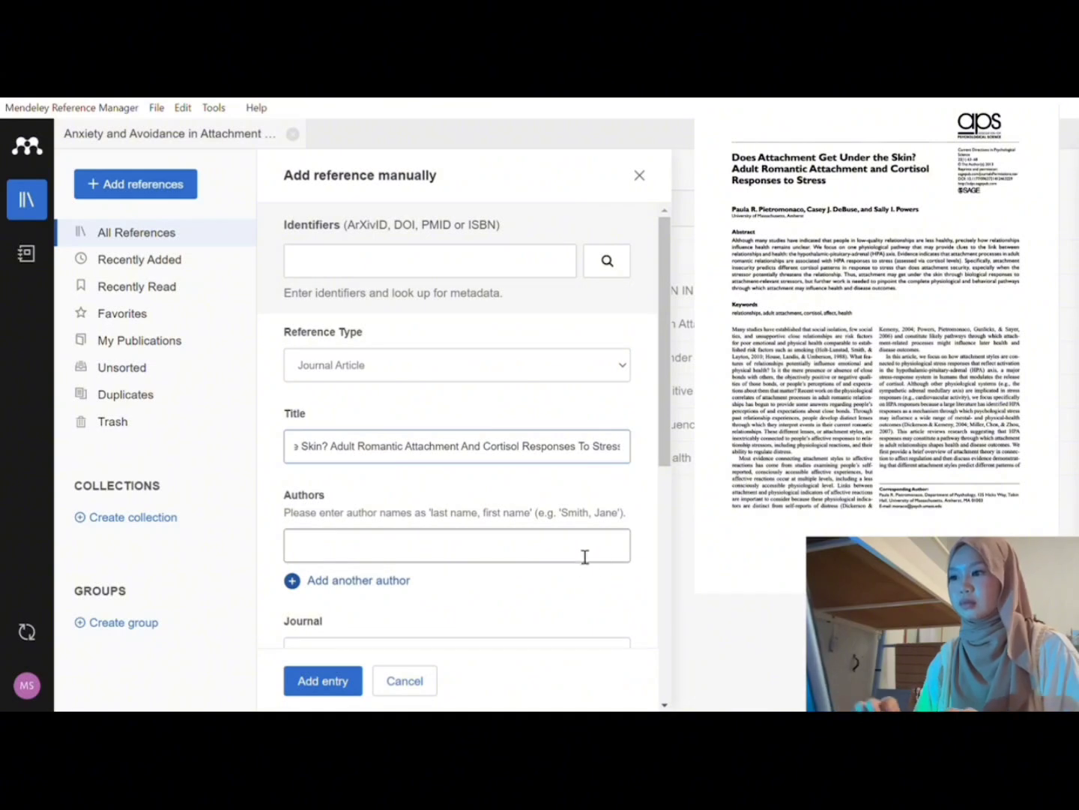
scroll(477, 491, "down", 2)
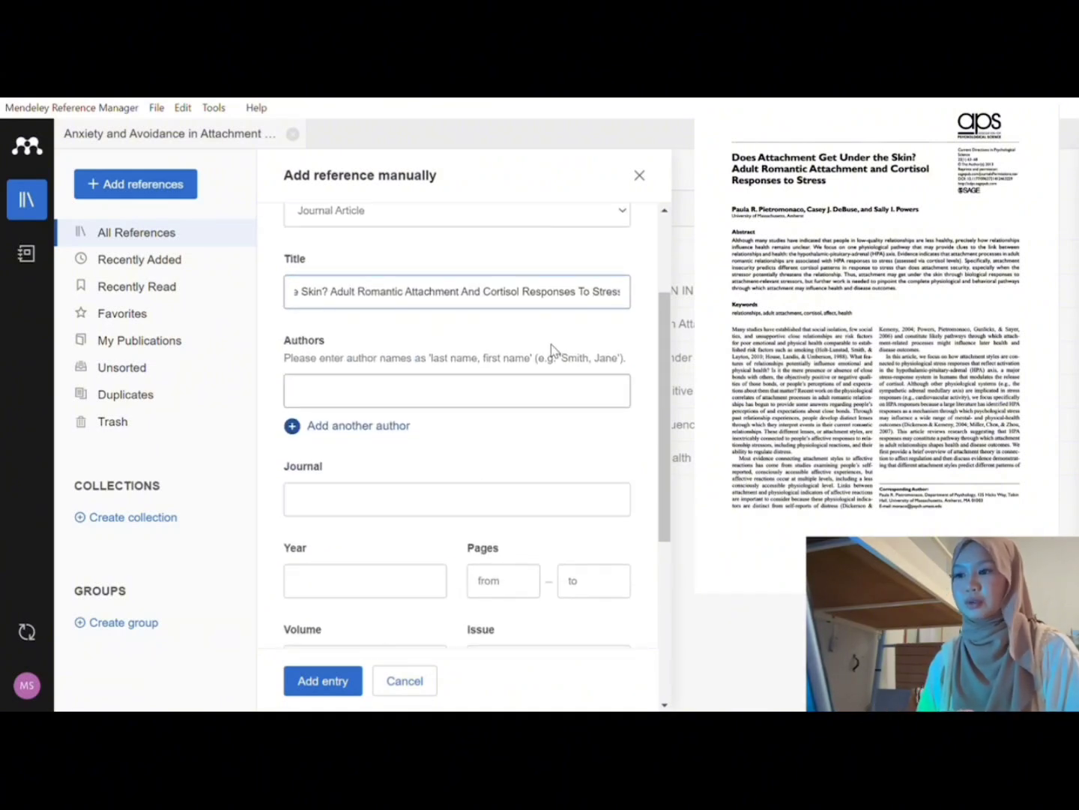
scroll(508, 345, "down", 1)
scroll(509, 344, "up", 1)
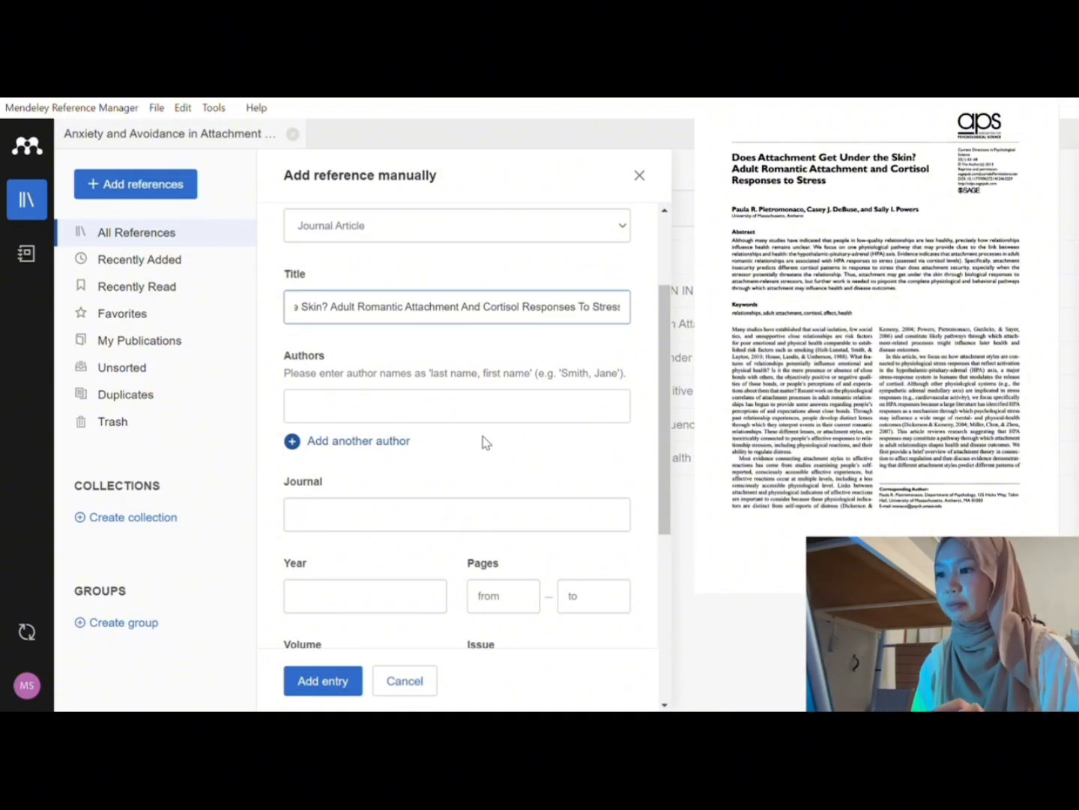
Step: Add two more author slots and type the lead author's full name in the first
left_click(294, 444)
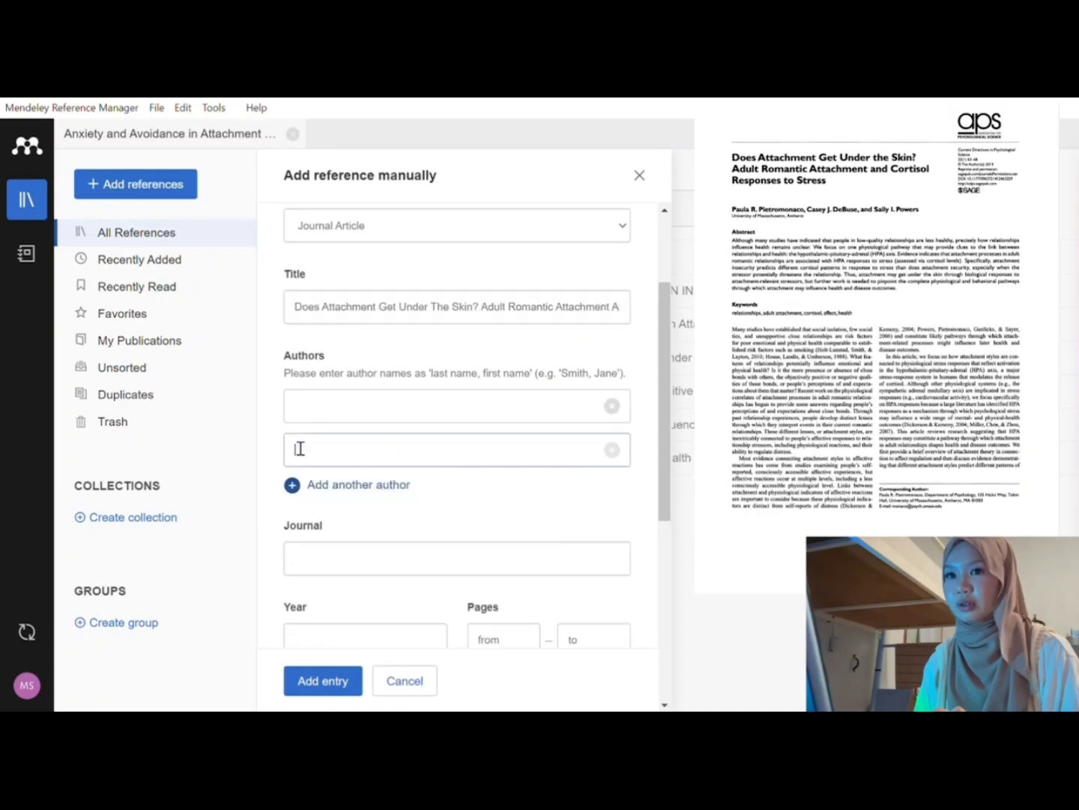
left_click(294, 486)
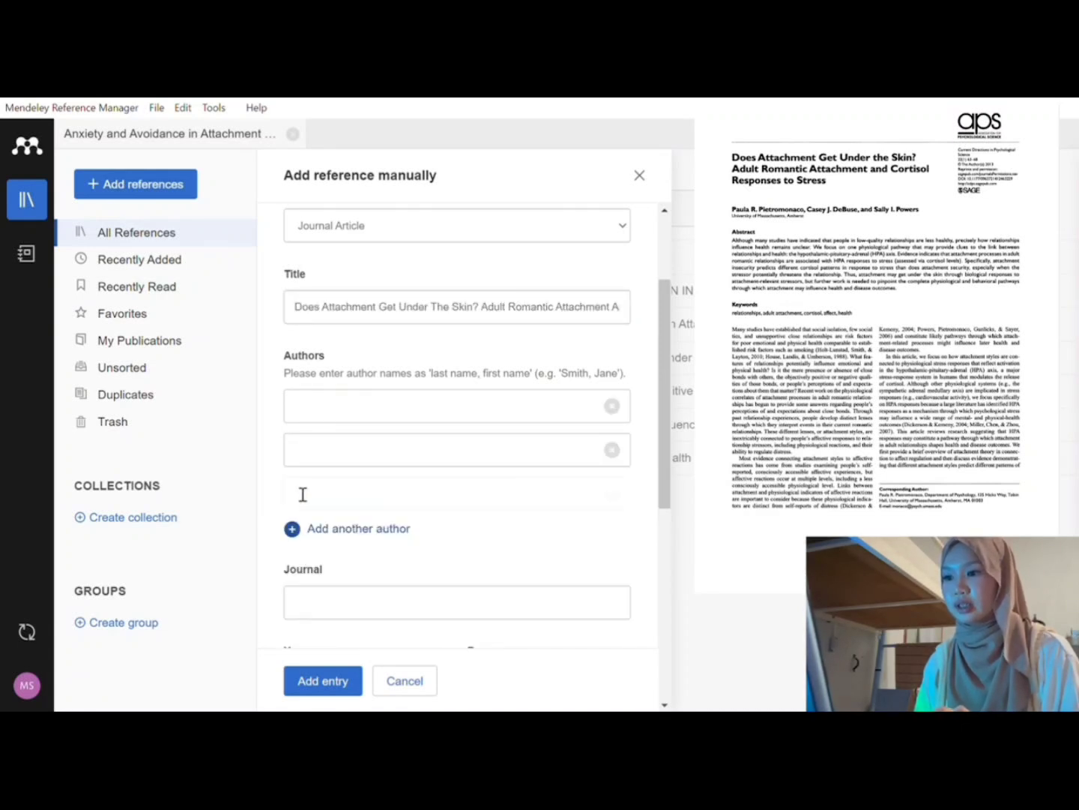
left_click(373, 428)
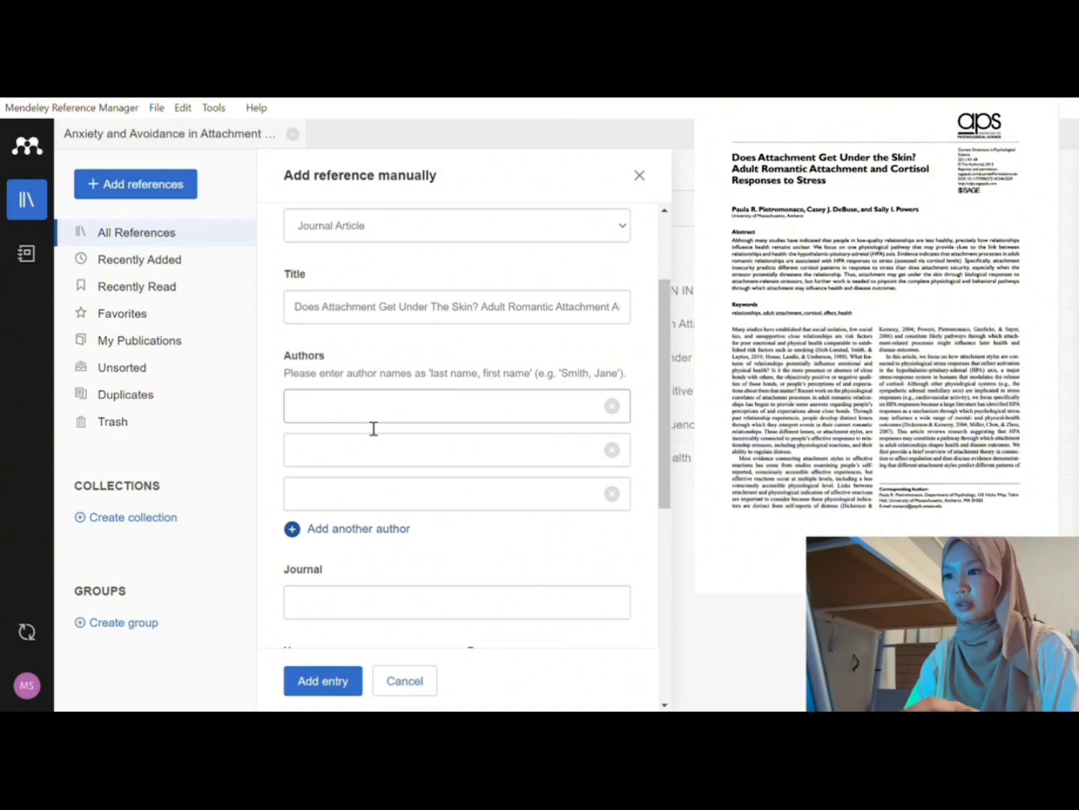
type("Paula")
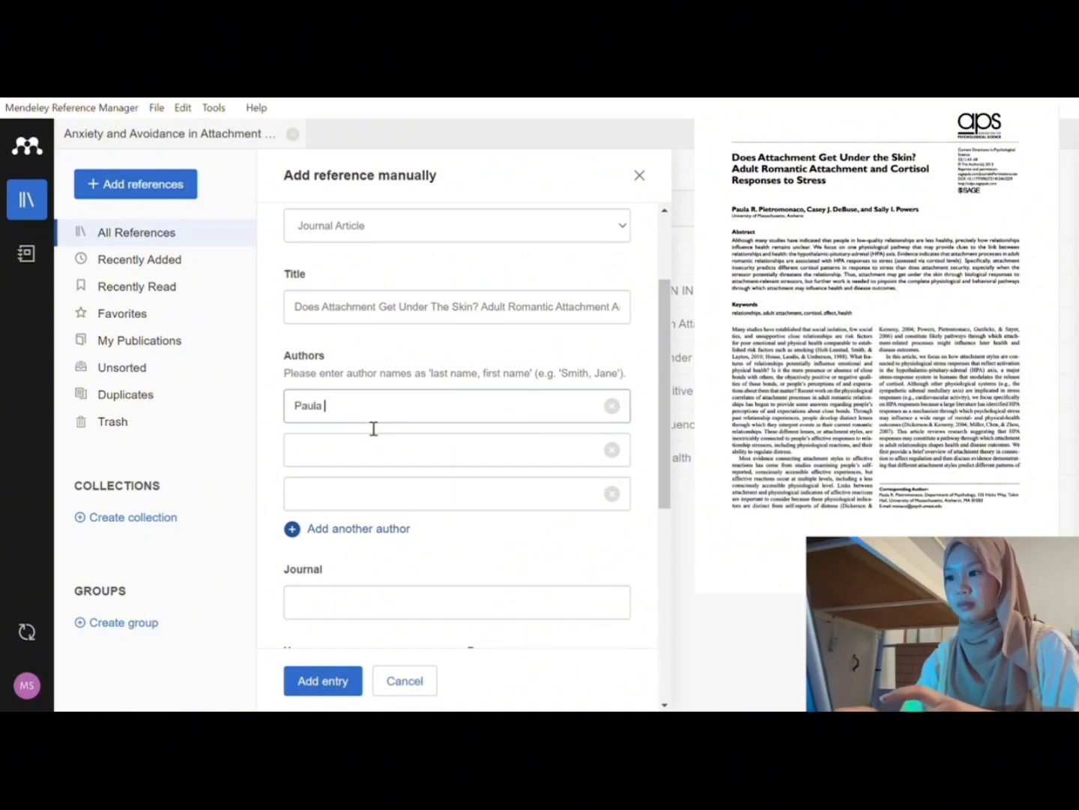
type(" R.")
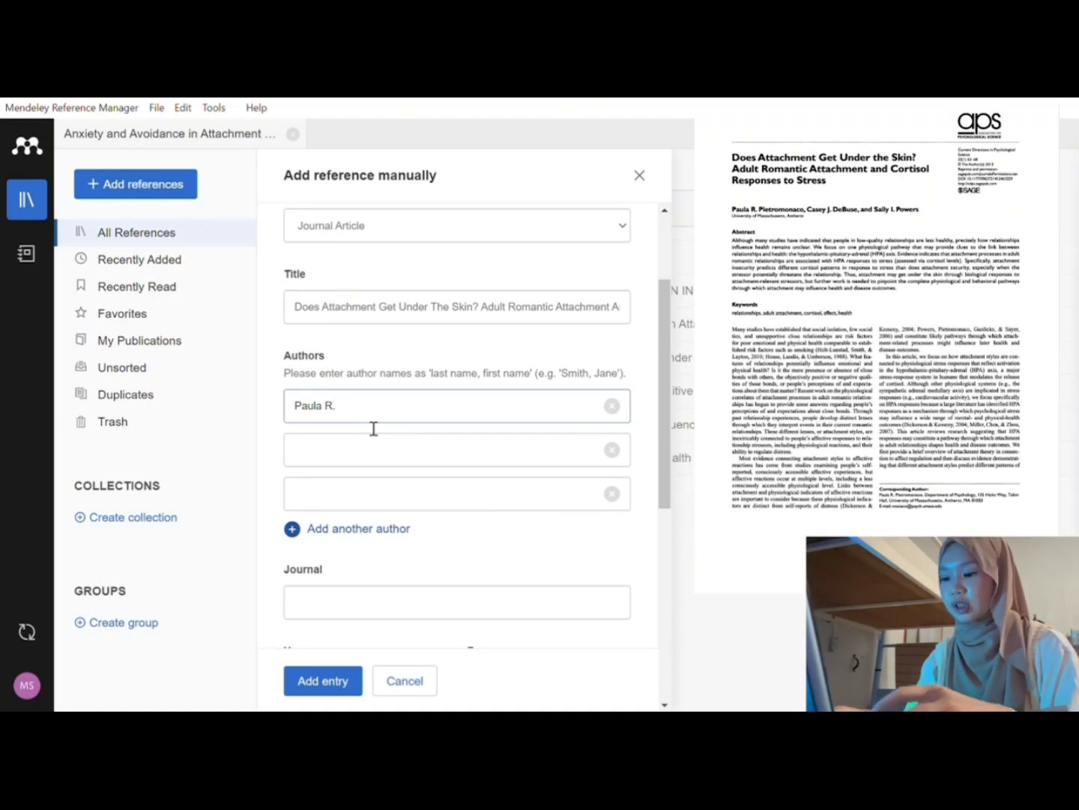
type(" Piet")
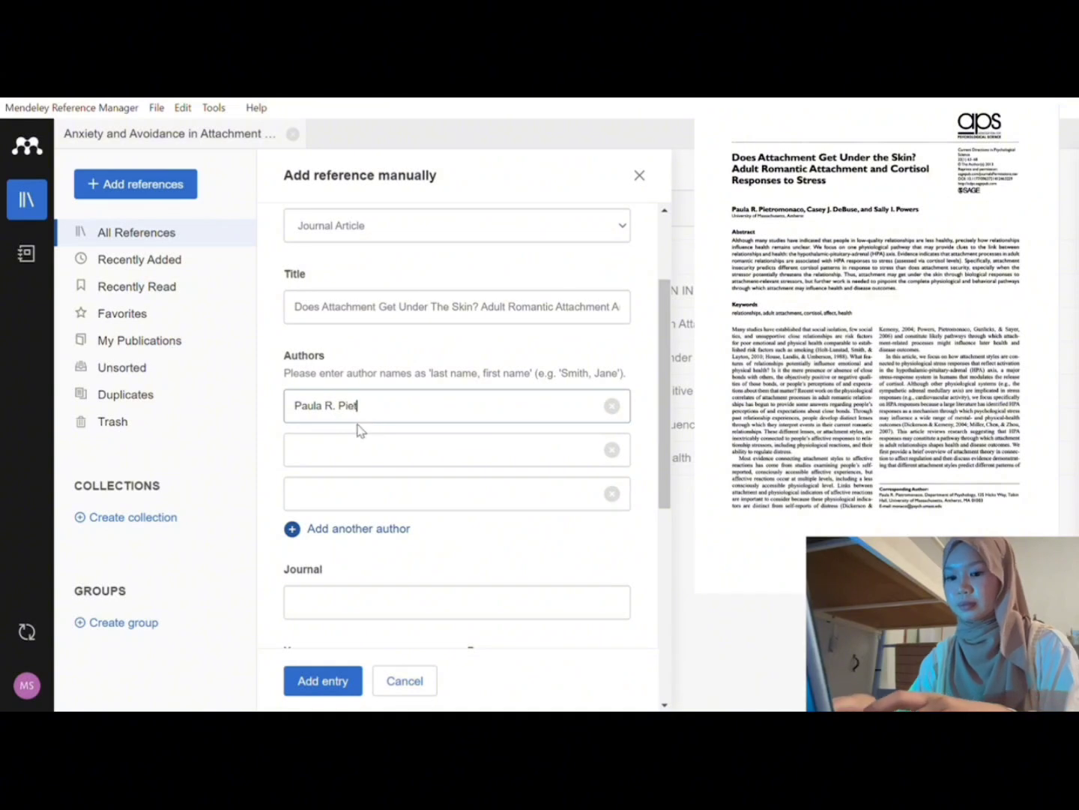
type("ro")
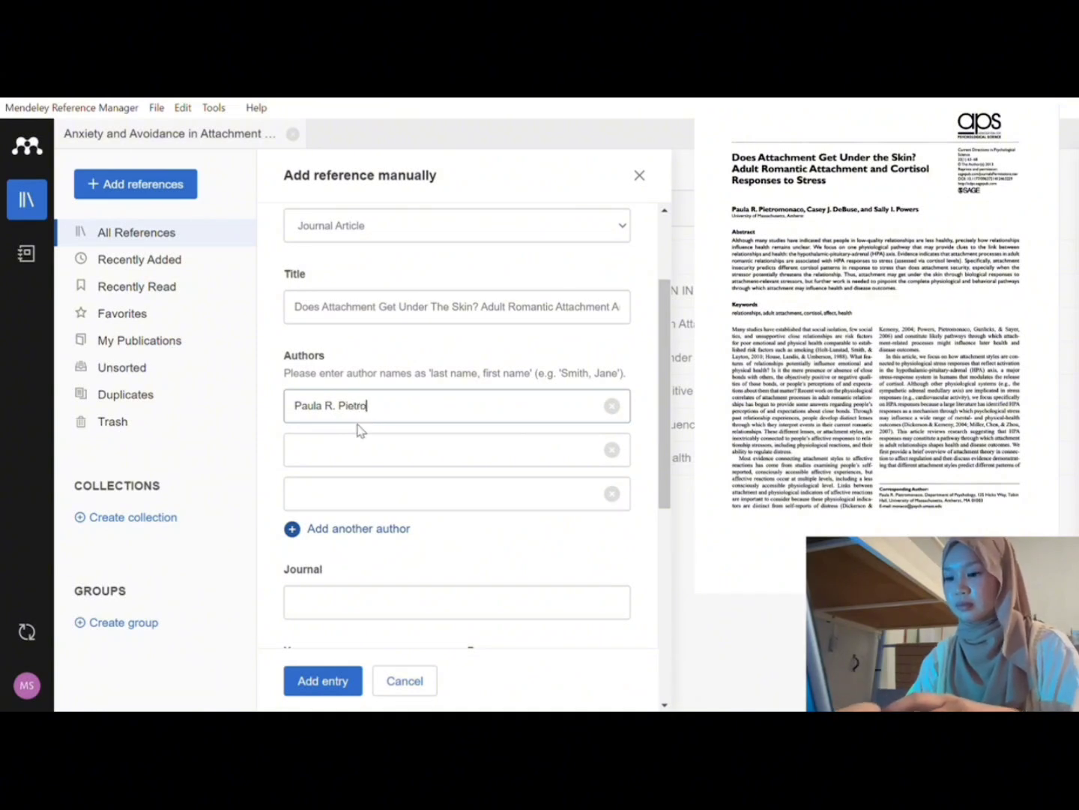
type("mo")
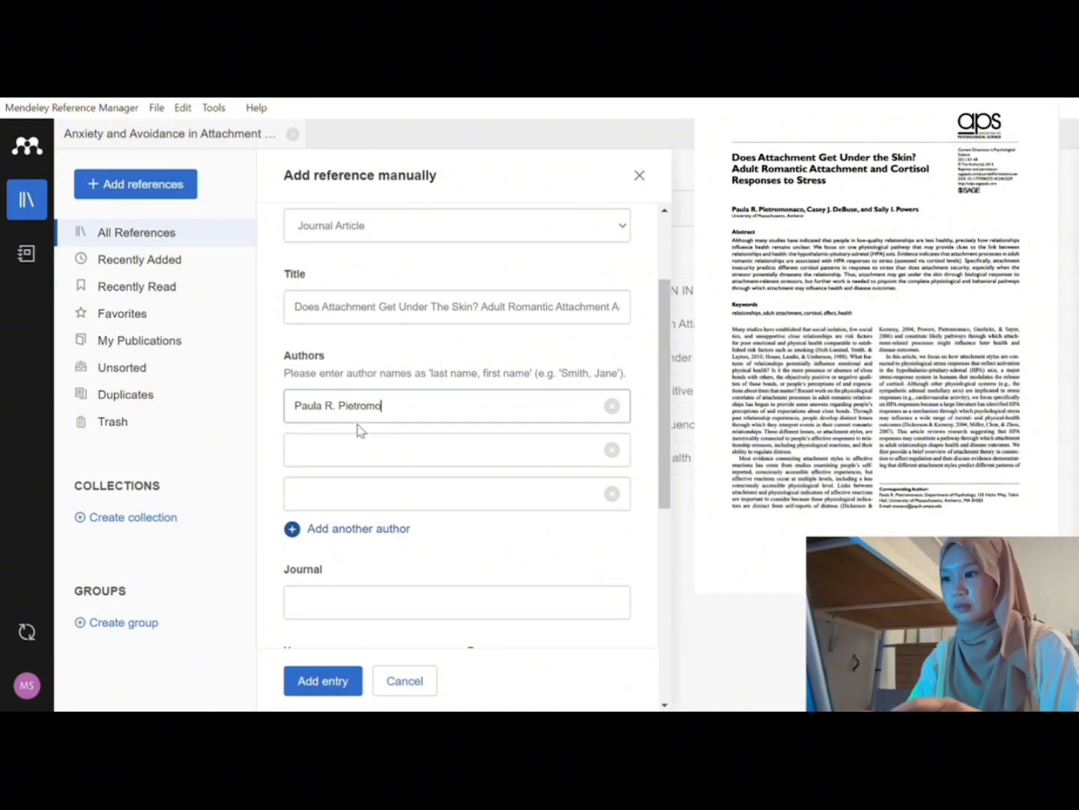
type("naco")
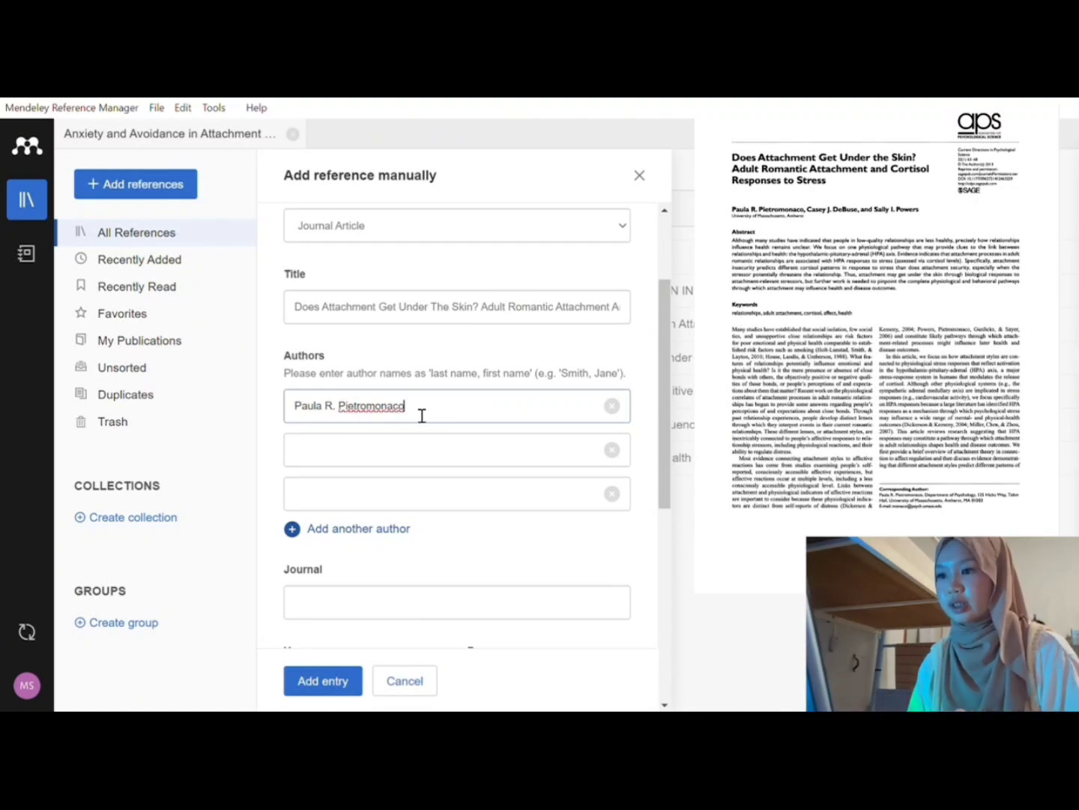
Step: Reorder the lead author's name to surname, comma, given name
left_click_drag(421, 414, 347, 417)
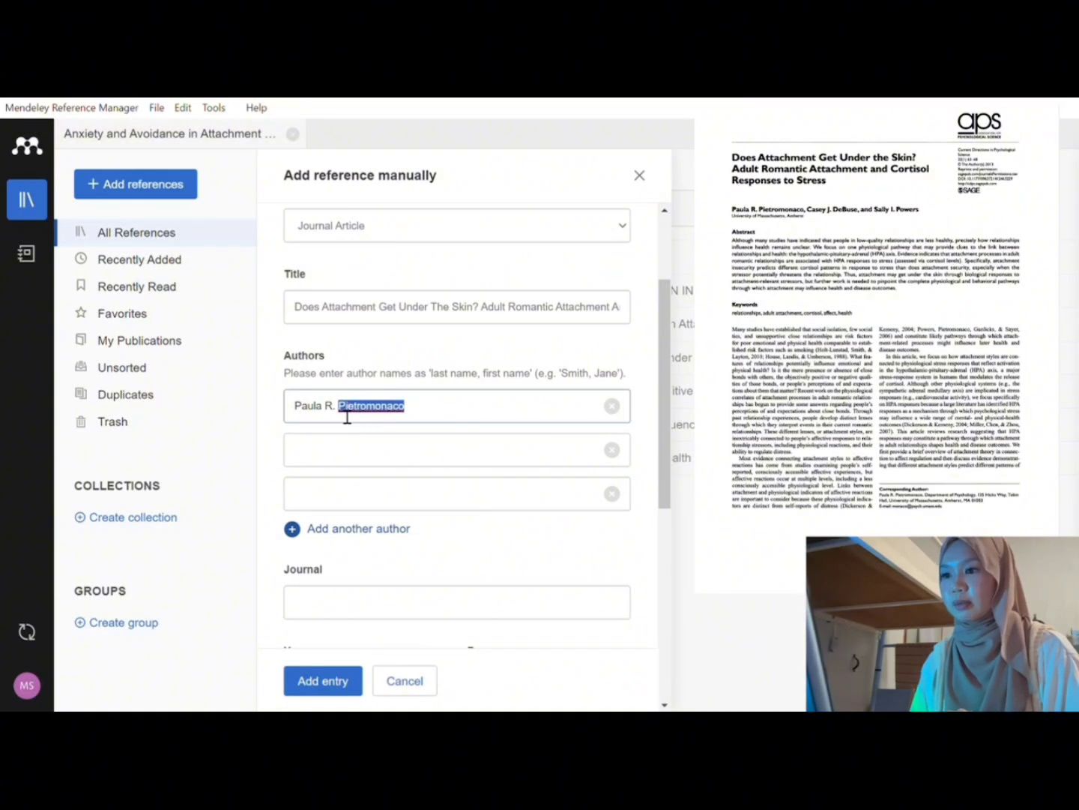
left_click(300, 416)
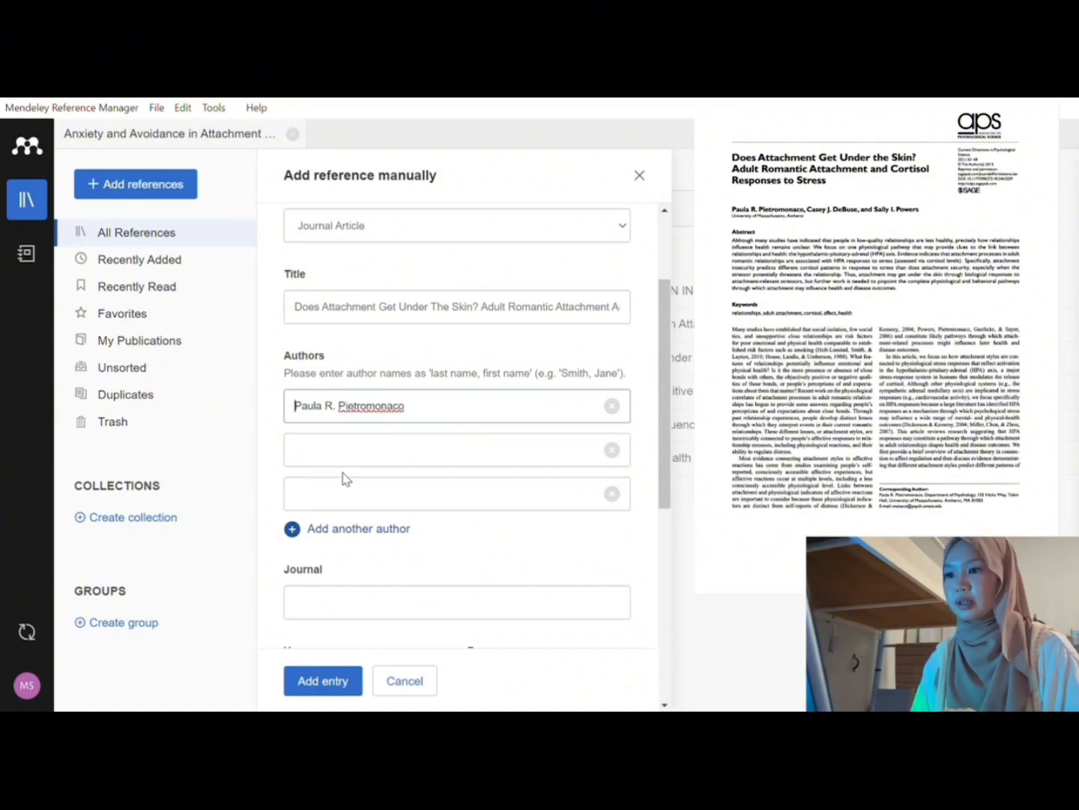
type("Piet")
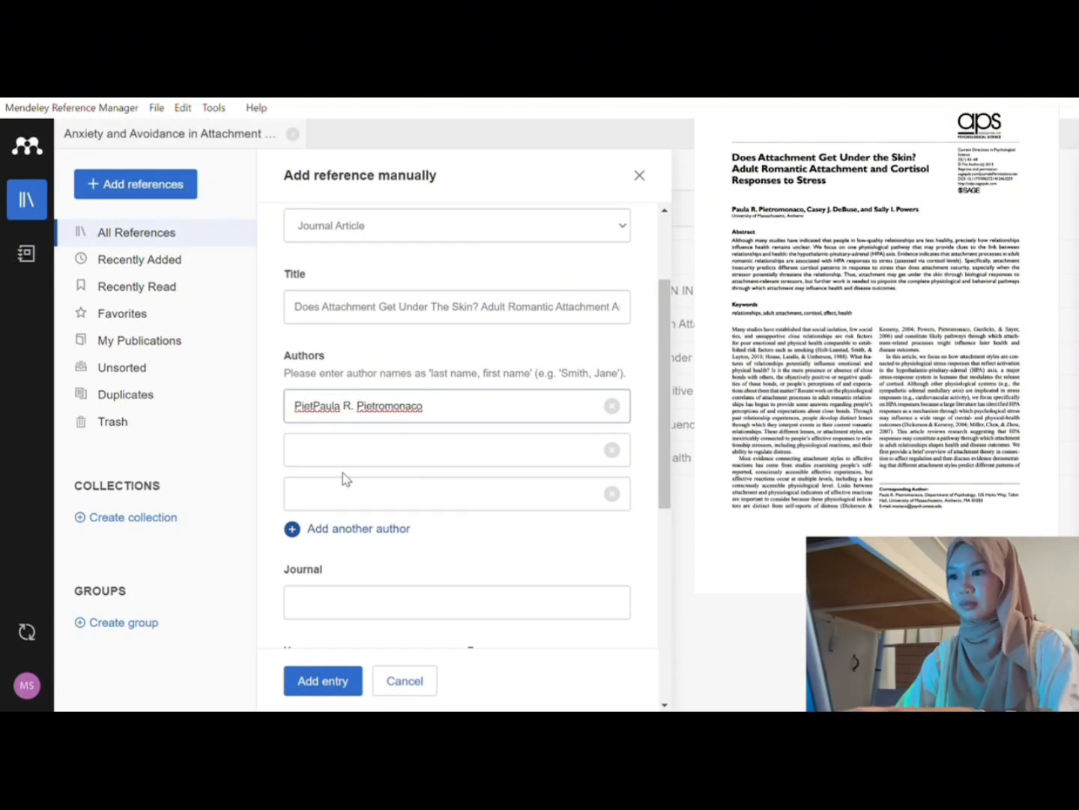
type("romonaco")
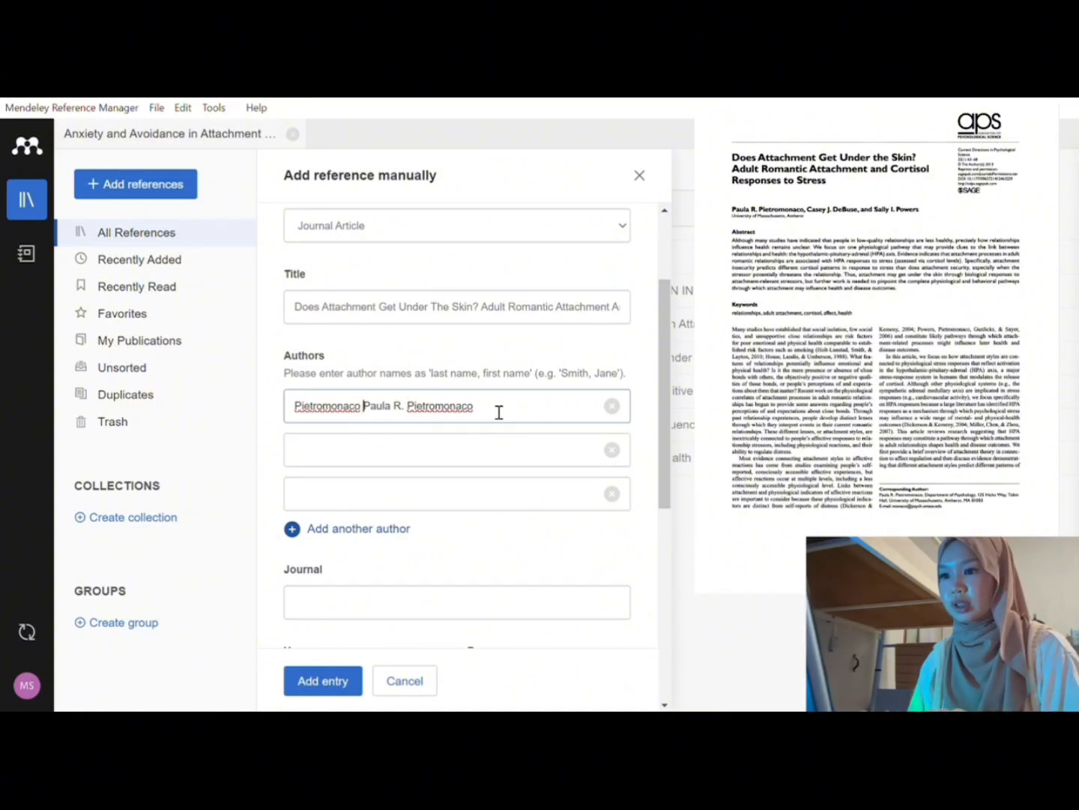
left_click(498, 410)
key("BackSpace")
key("BackSpace")
key("BackSpace")
key("BackSpace")
key("BackSpace")
key("BackSpace")
key("BackSpace")
key("BackSpace")
key("BackSpace")
key("BackSpace")
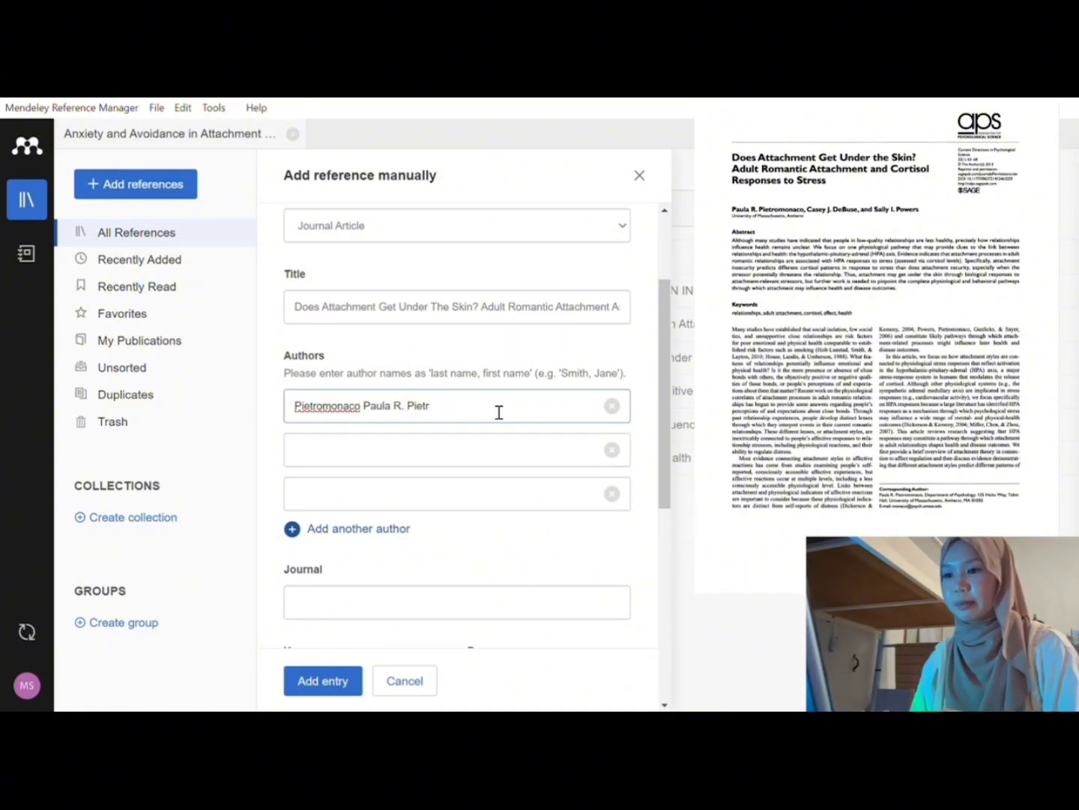
key("BackSpace")
key("BackSpace")
key("BackSpace")
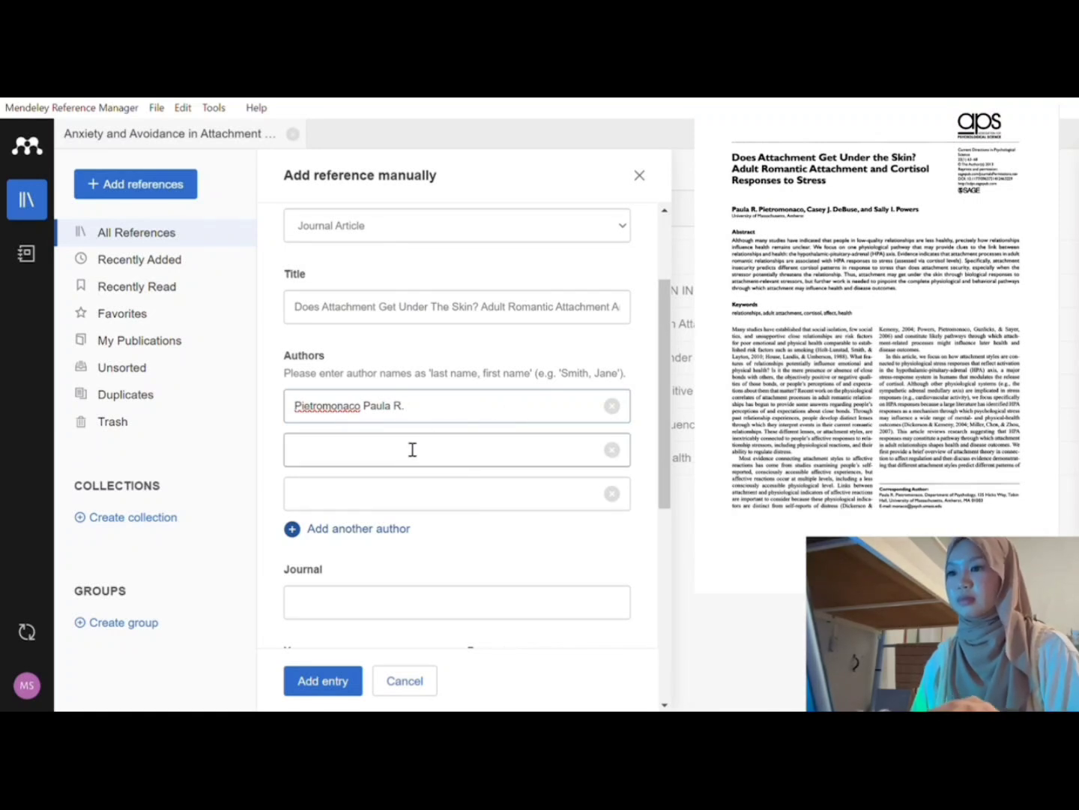
type(",")
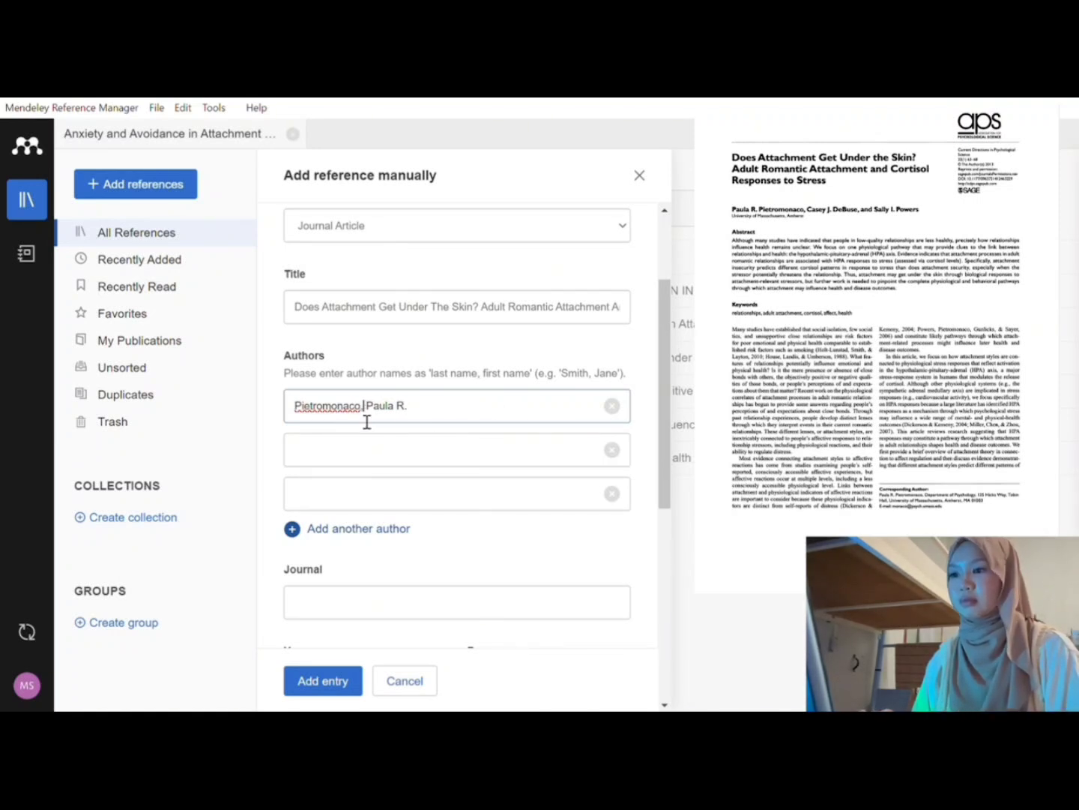
left_click(348, 458)
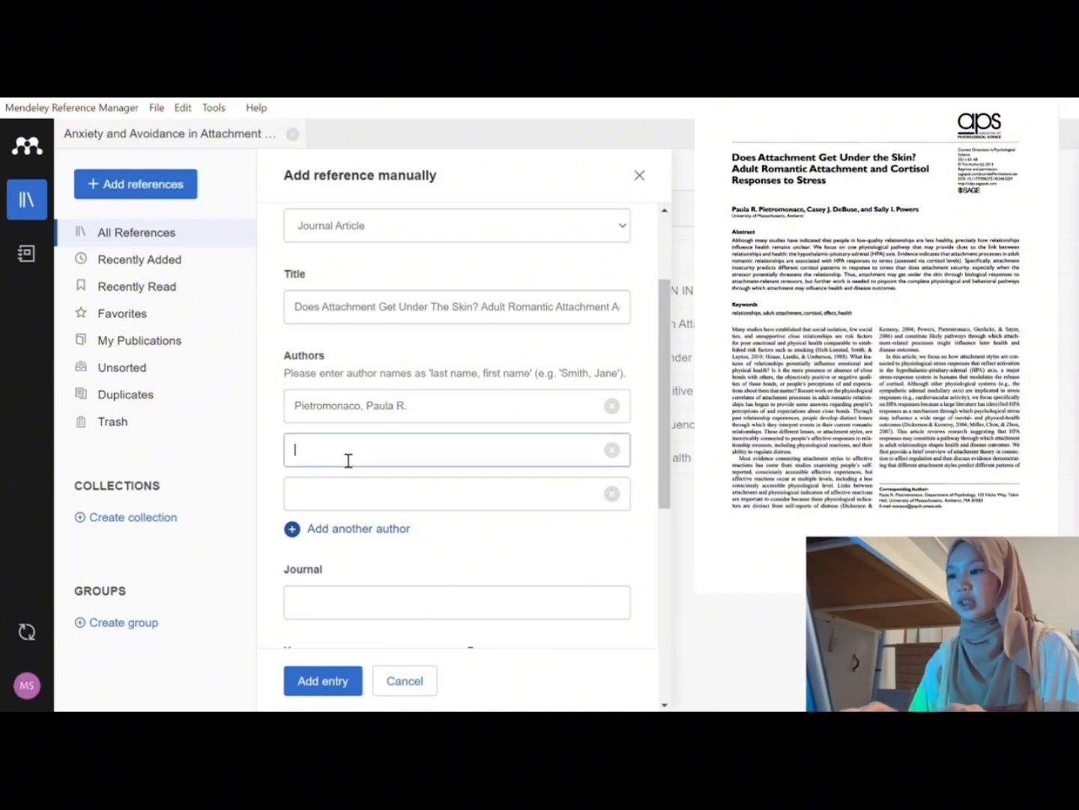
Step: Enter the second author's name in surname, comma, given-name form
type("Casey J. DeBuse")
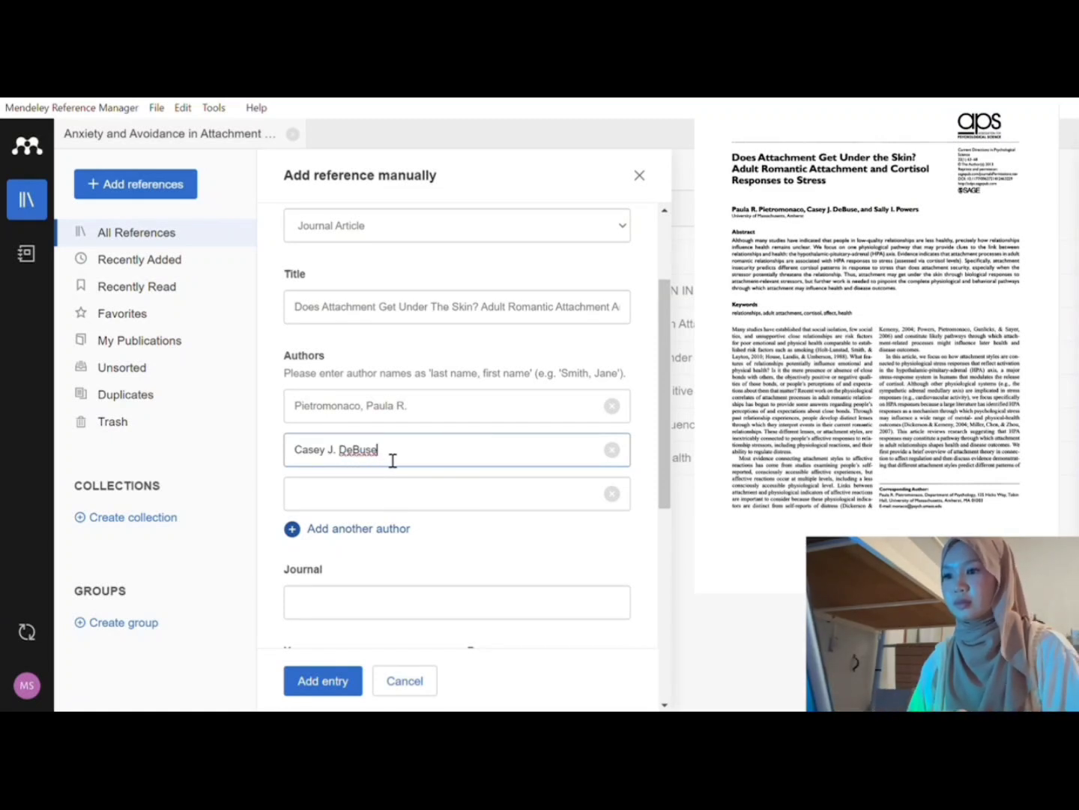
left_click_drag(393, 459, 341, 455)
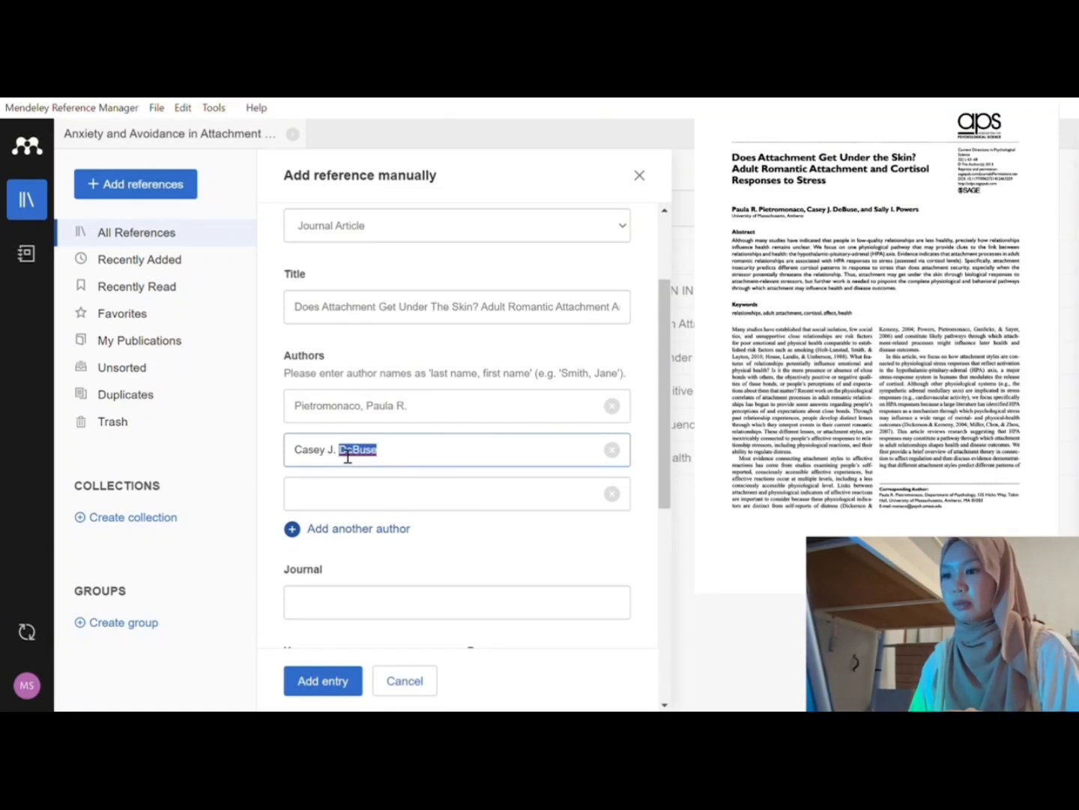
left_click(300, 453)
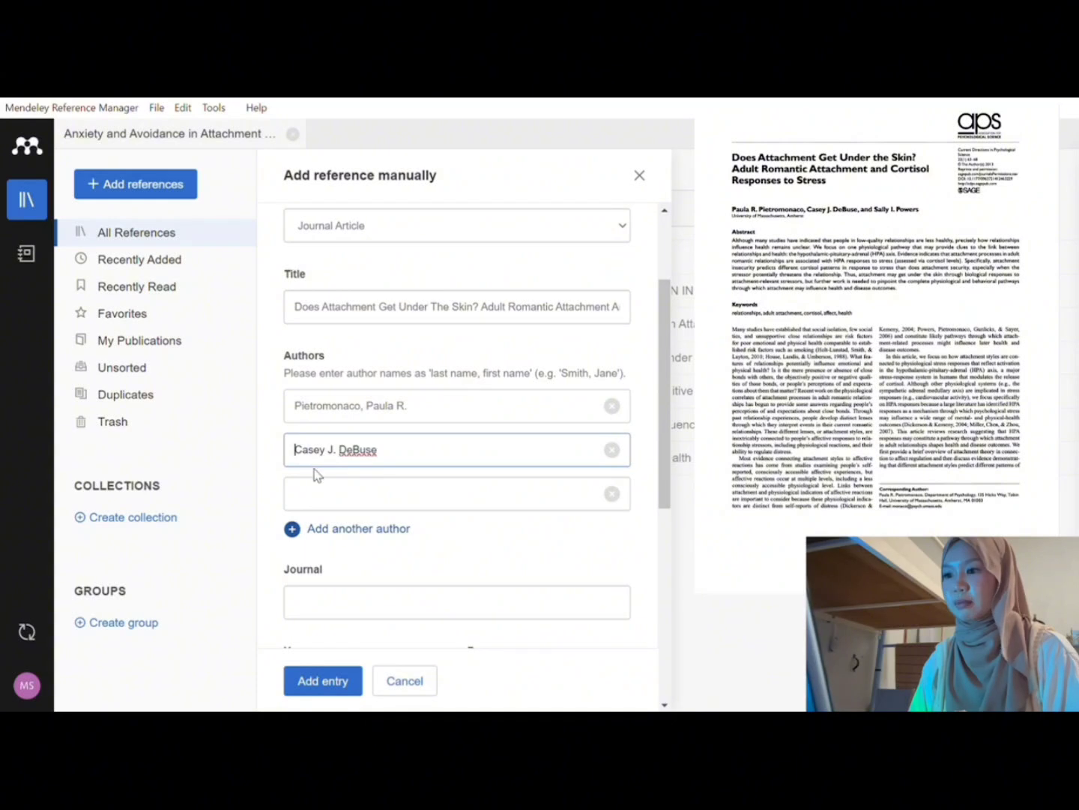
type("De")
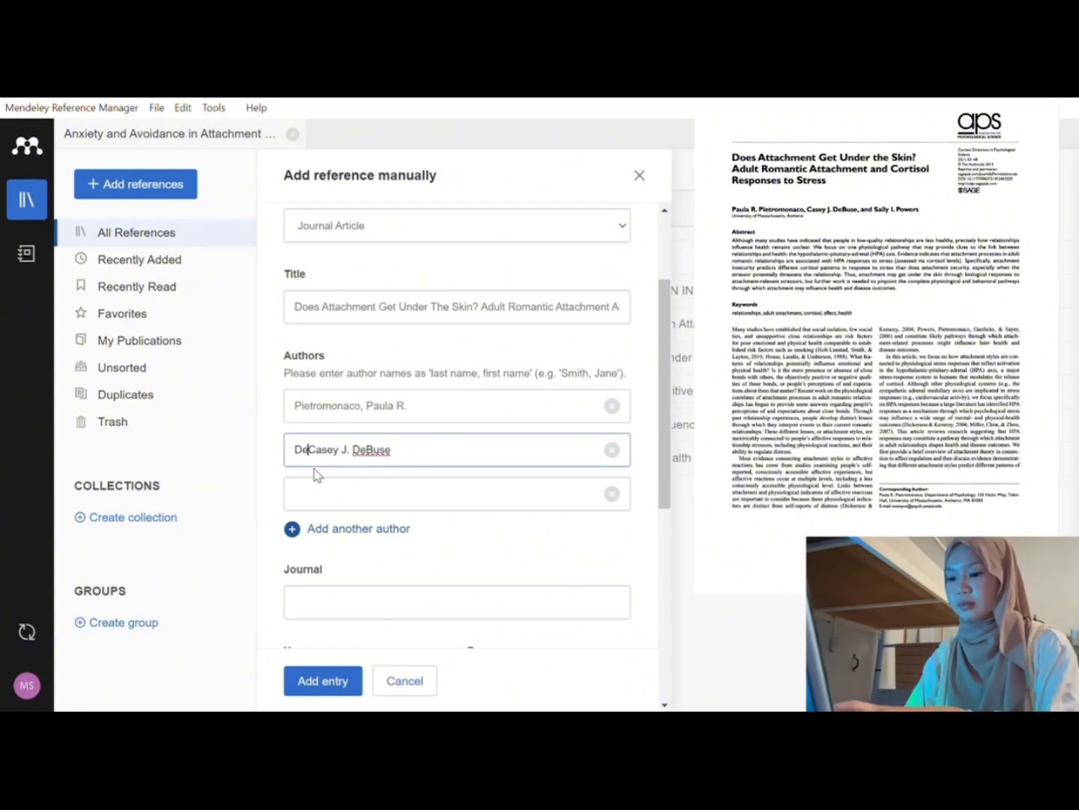
type("Buse")
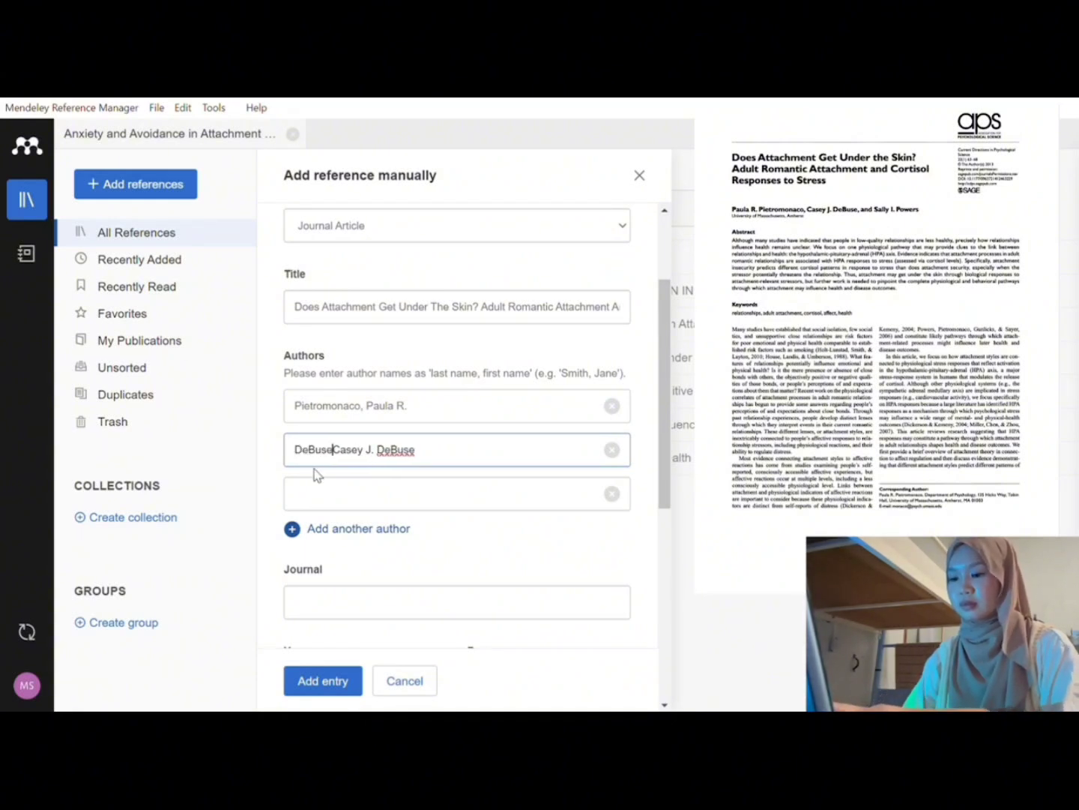
left_click(430, 458)
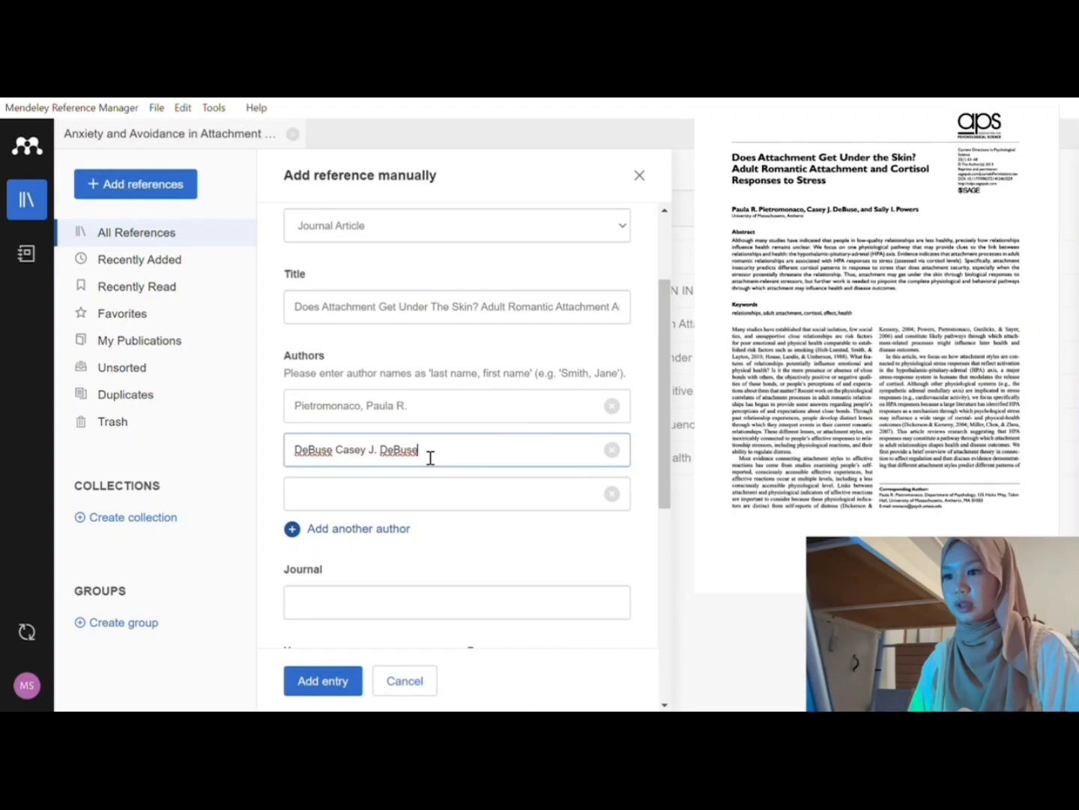
key("BackSpace")
key("BackSpace")
key("BackSpace")
key("BackSpace")
key("BackSpace")
key("BackSpace")
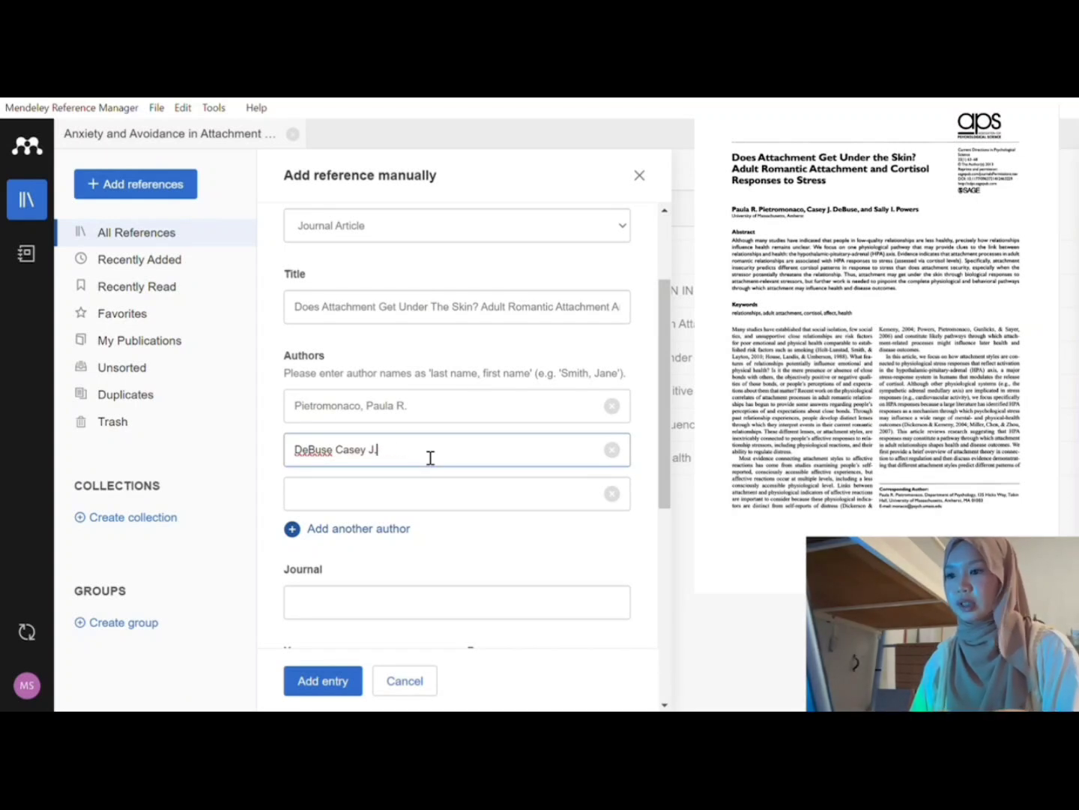
left_click(357, 501)
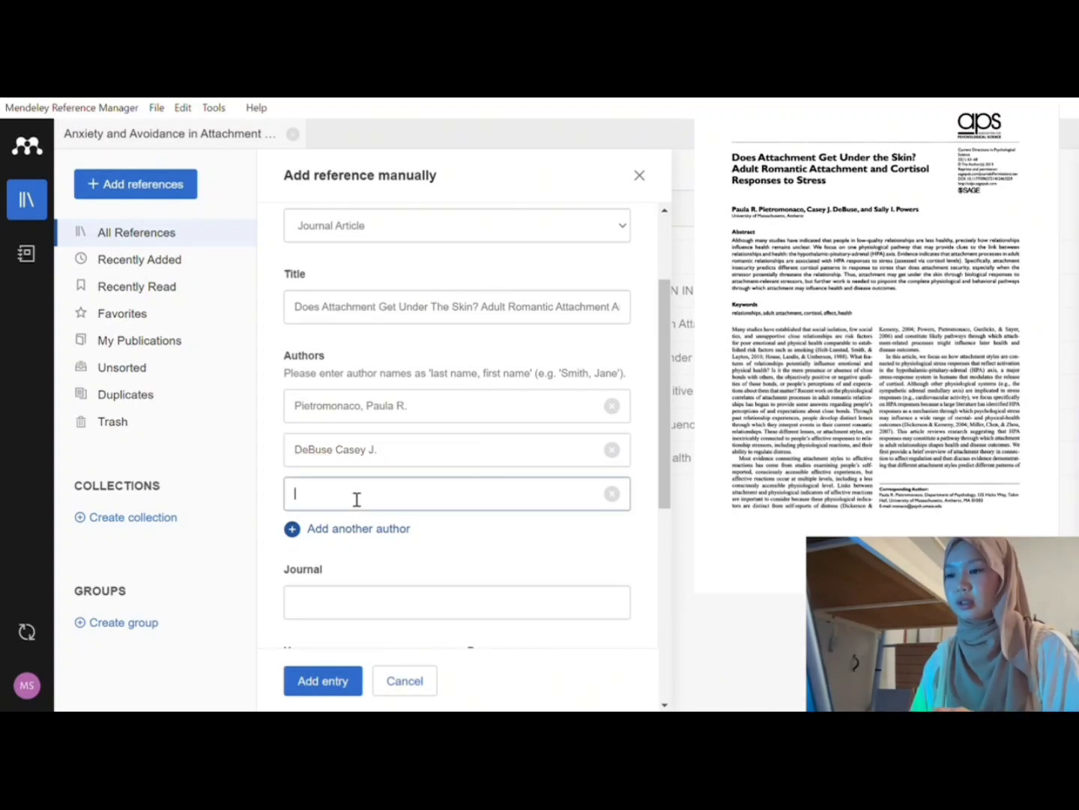
left_click(336, 454)
type(",")
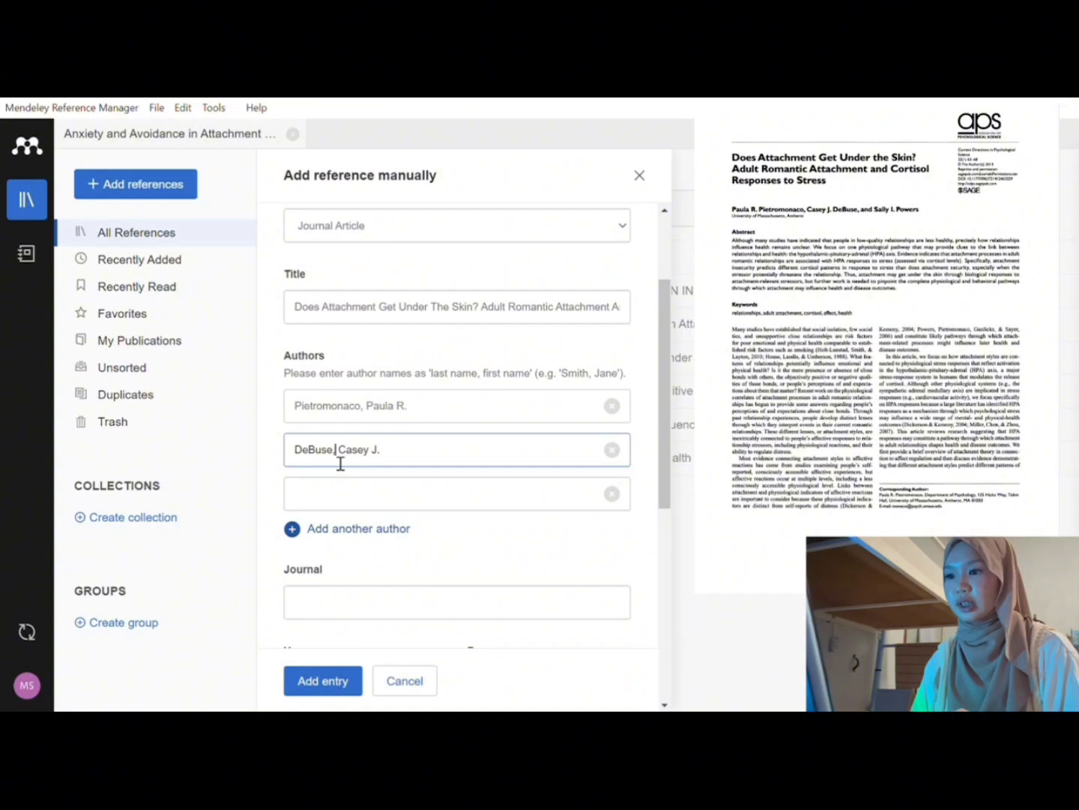
Step: Enter the third author's name in surname, comma, given-name form
left_click(334, 485)
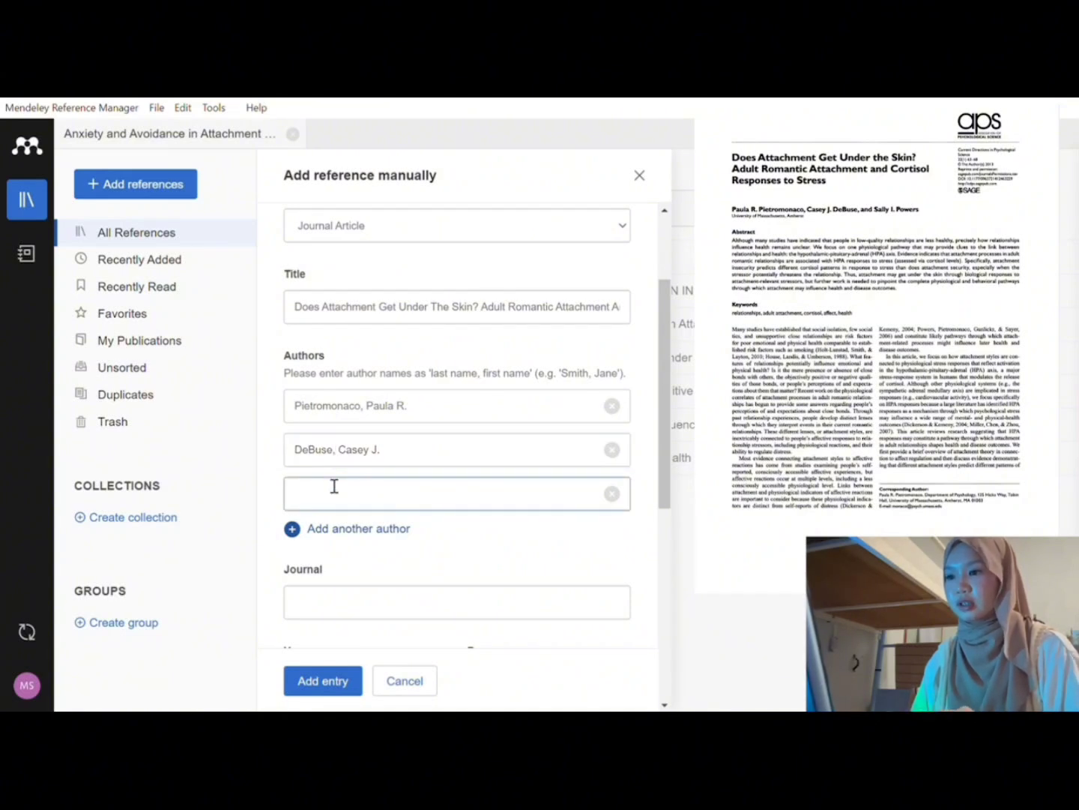
type("S")
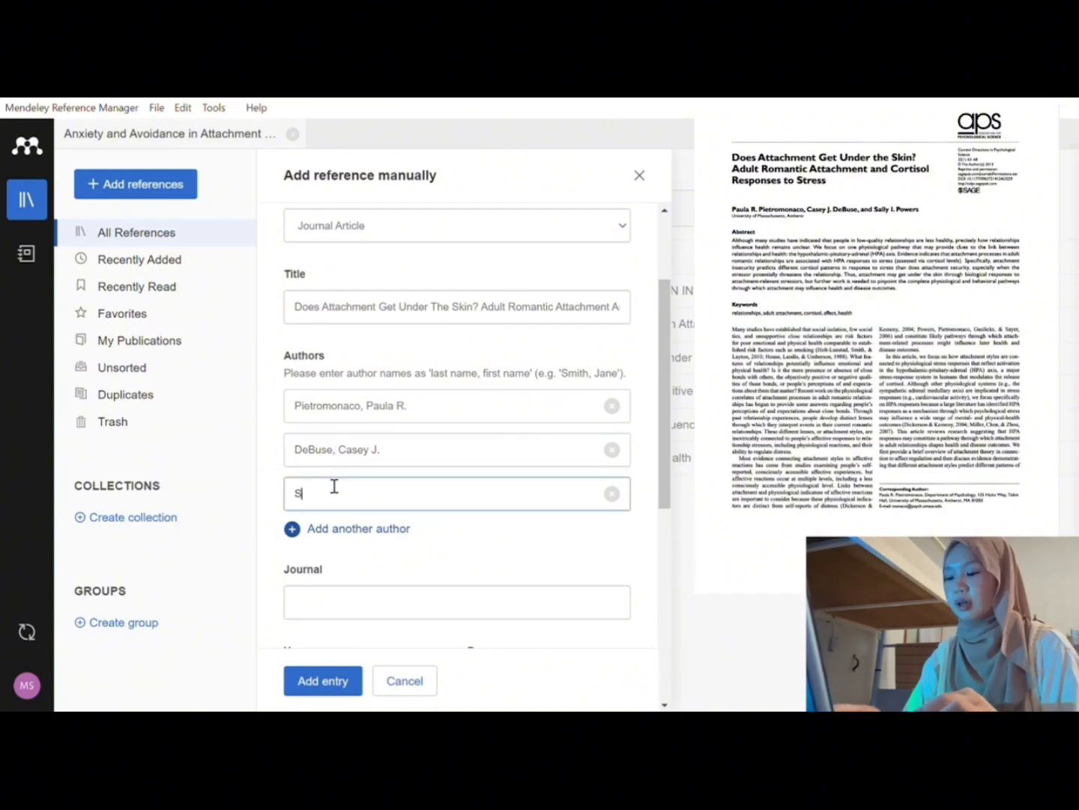
type("ally I. Powers")
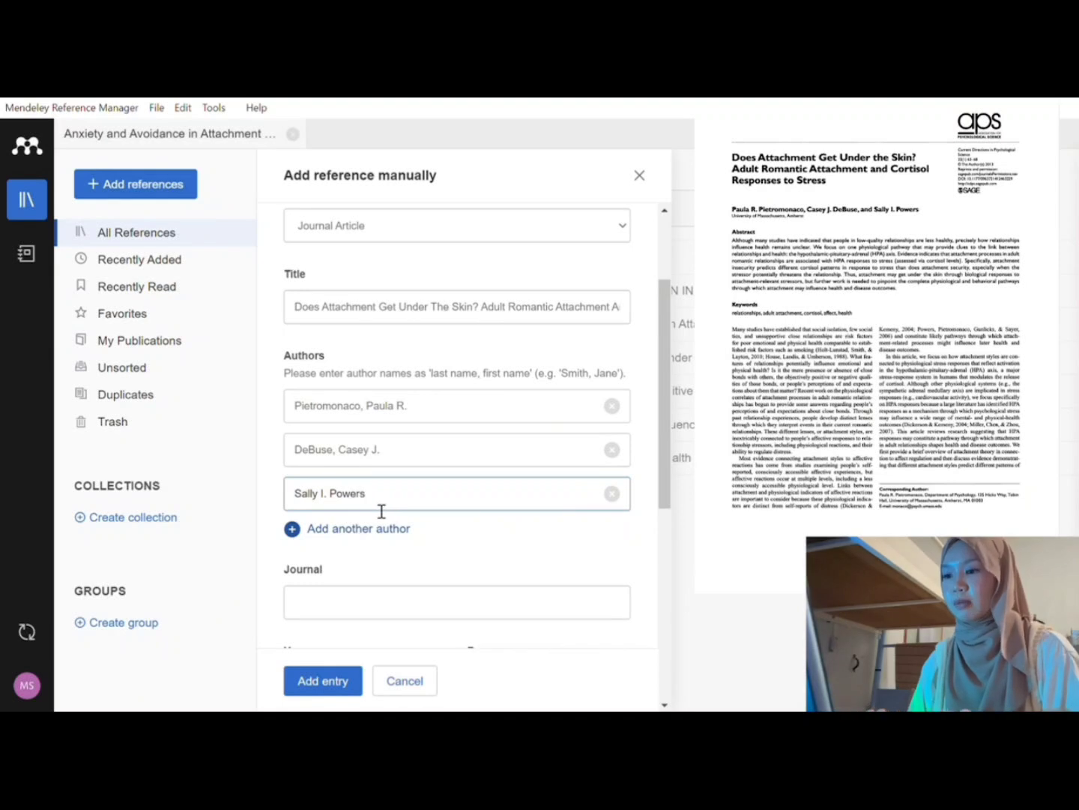
left_click(300, 506)
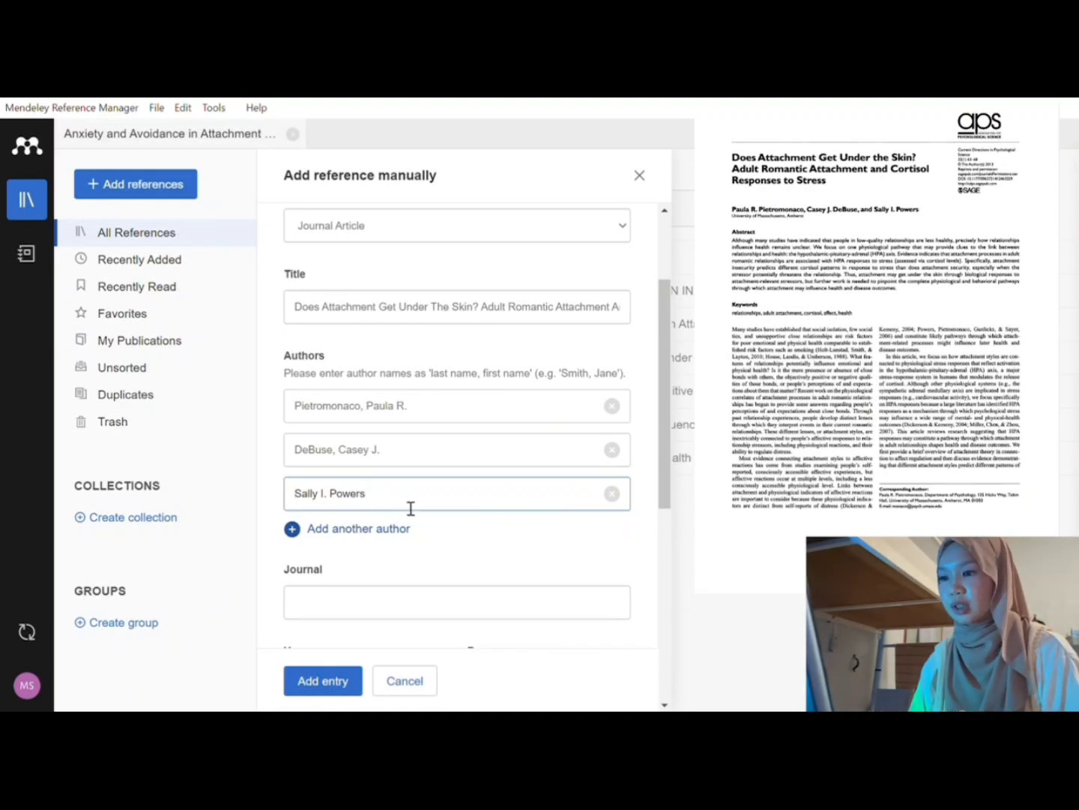
type("P")
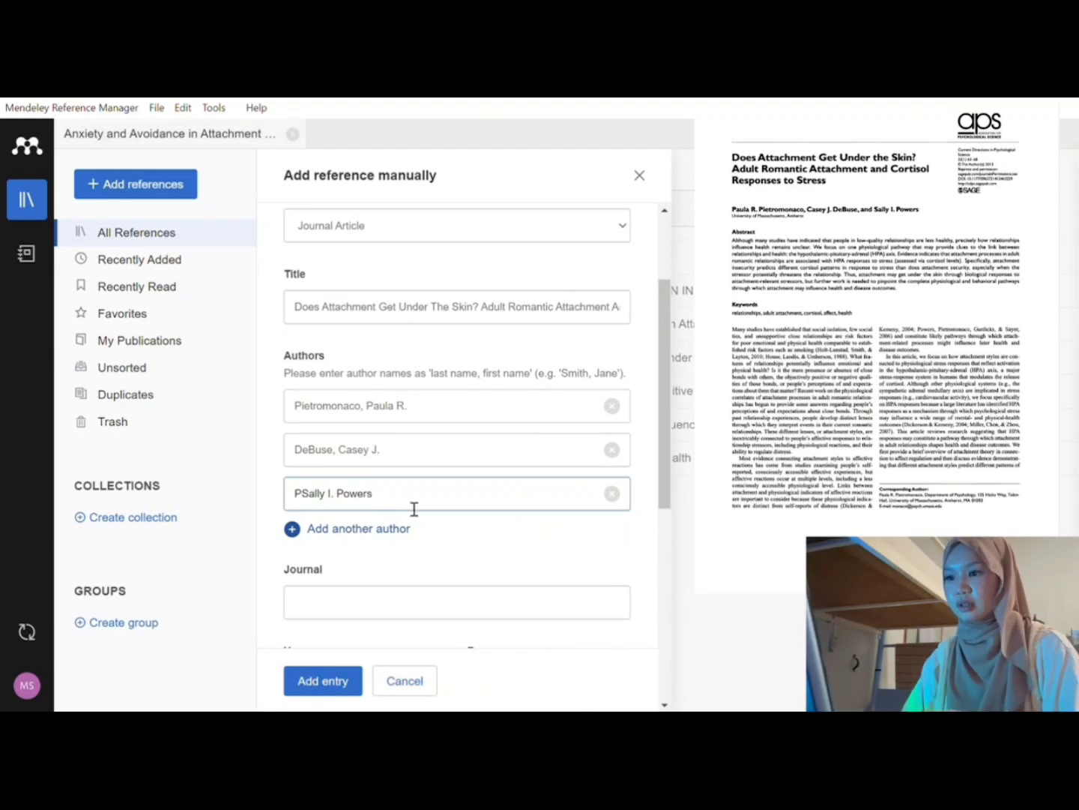
type("ower")
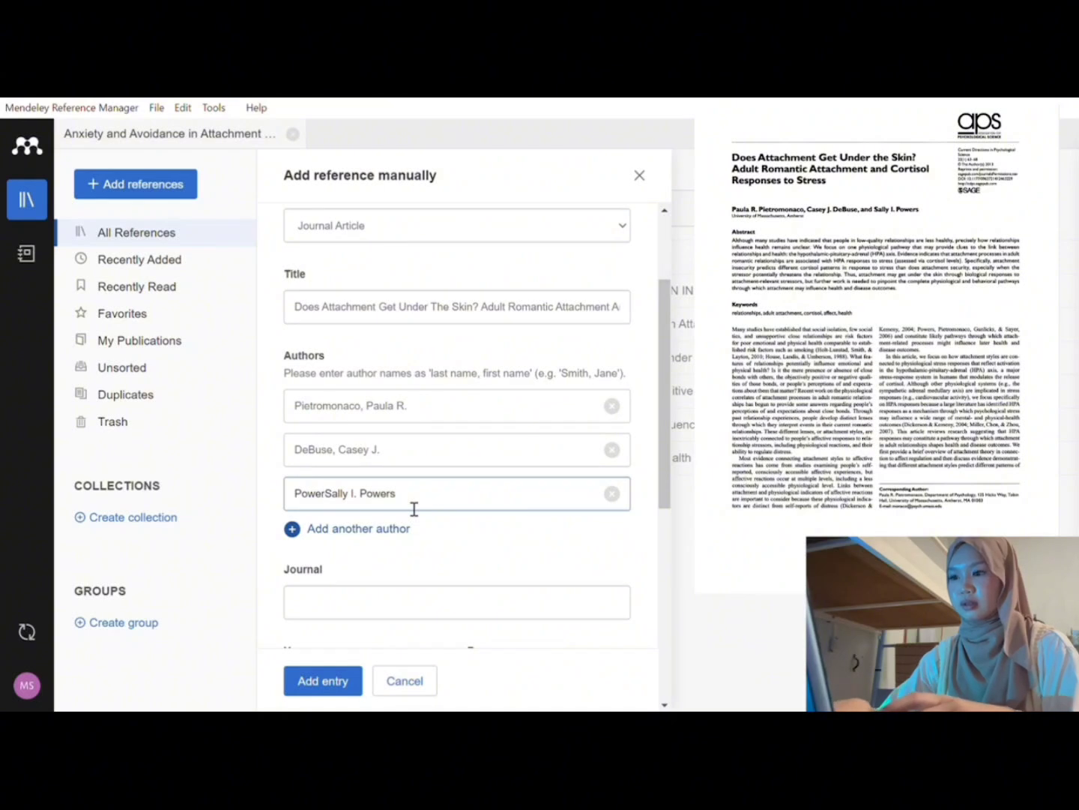
type("s,")
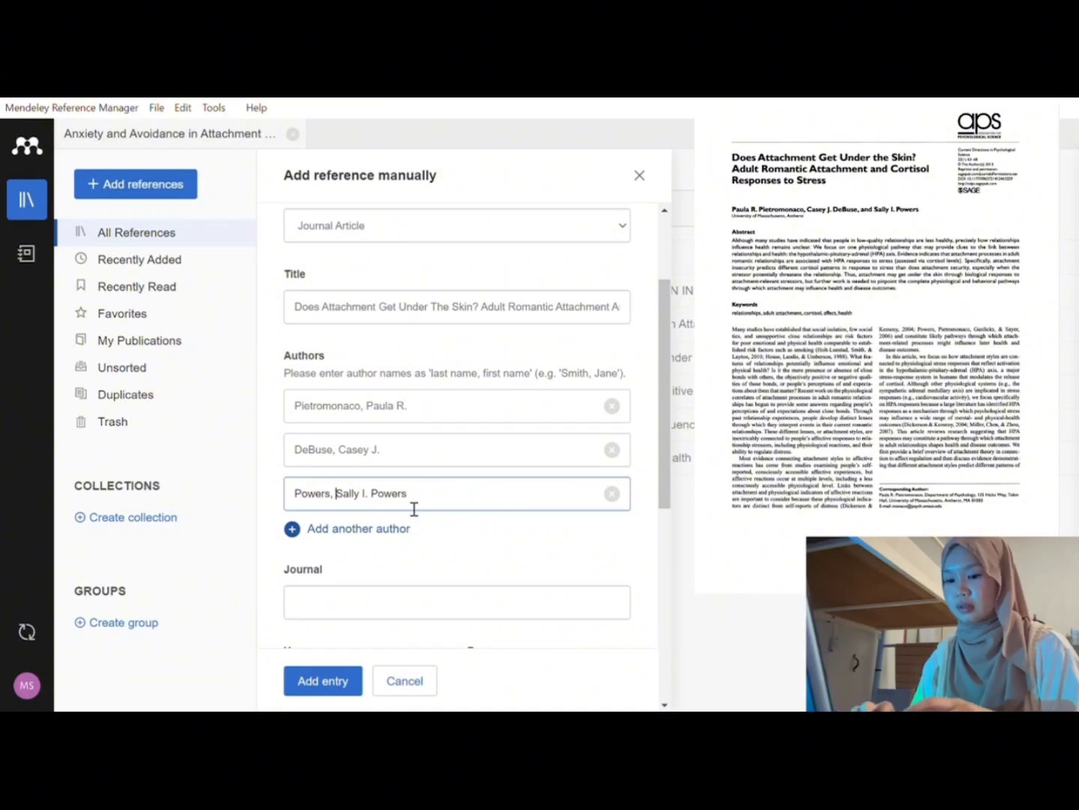
left_click(417, 509)
key("BackSpace")
key("BackSpace")
key("BackSpace")
key("BackSpace")
key("BackSpace")
key("BackSpace")
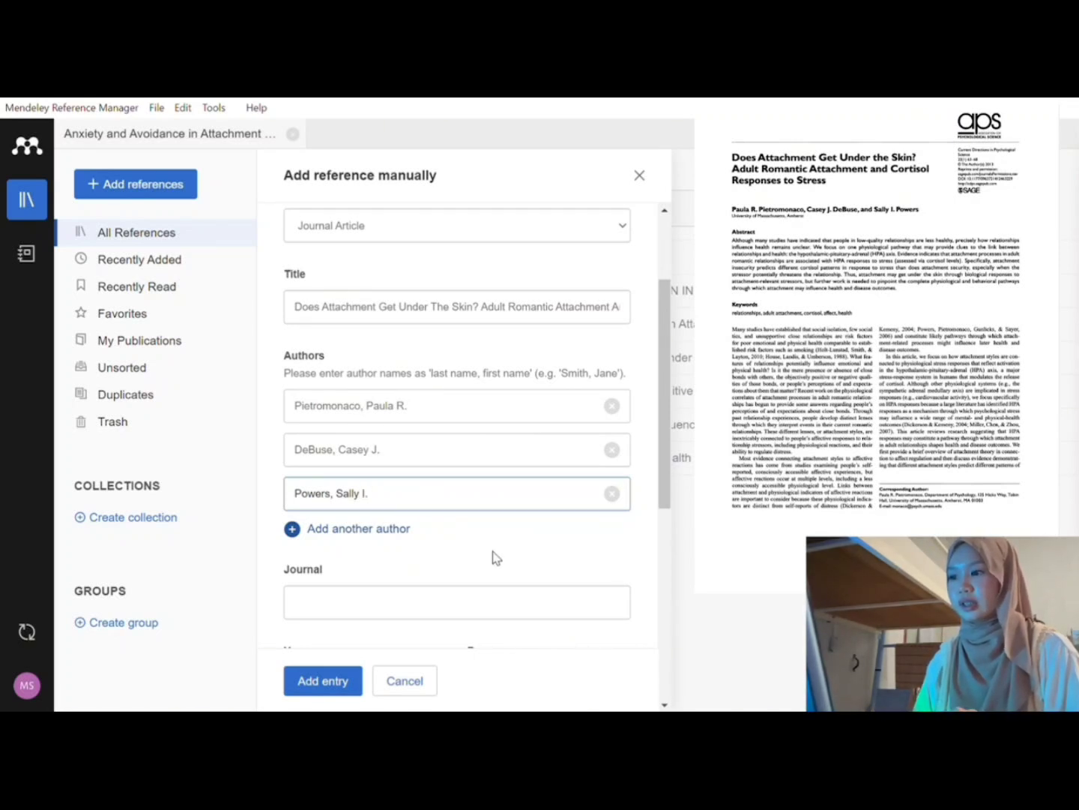
scroll(495, 557, "down", 3)
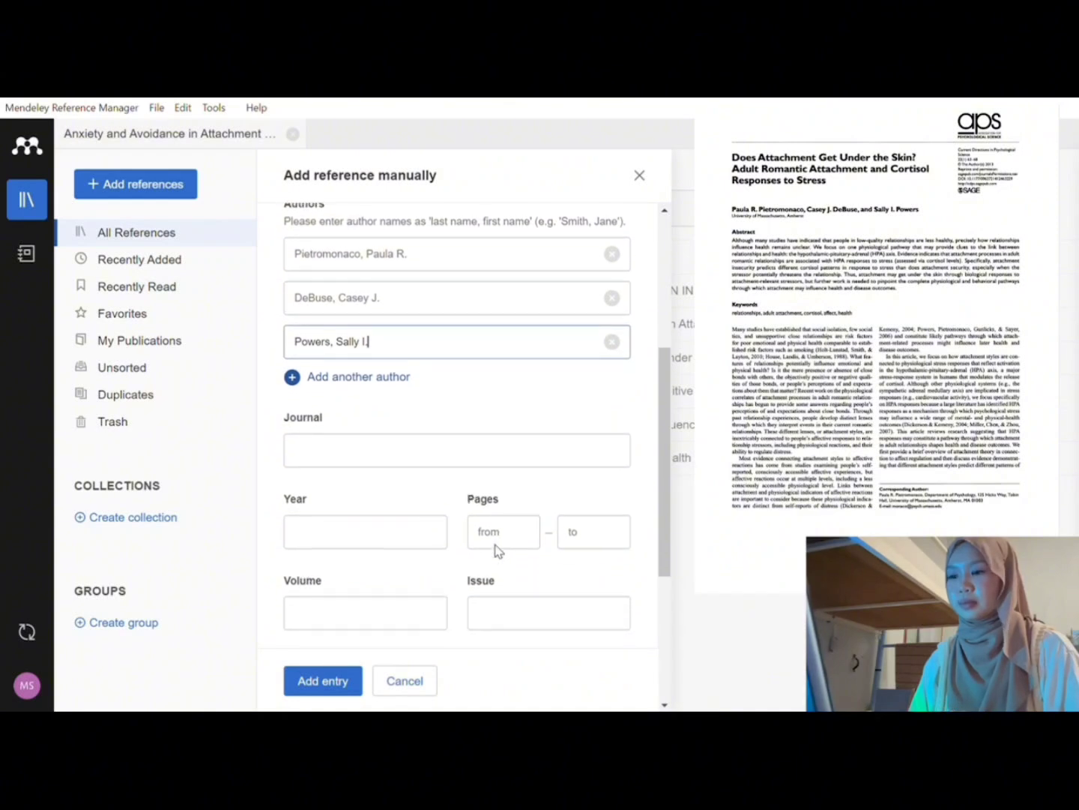
Step: Enter journal 'Current Direction in Psychological Science', year 2013 and pages 63–68
left_click(366, 425)
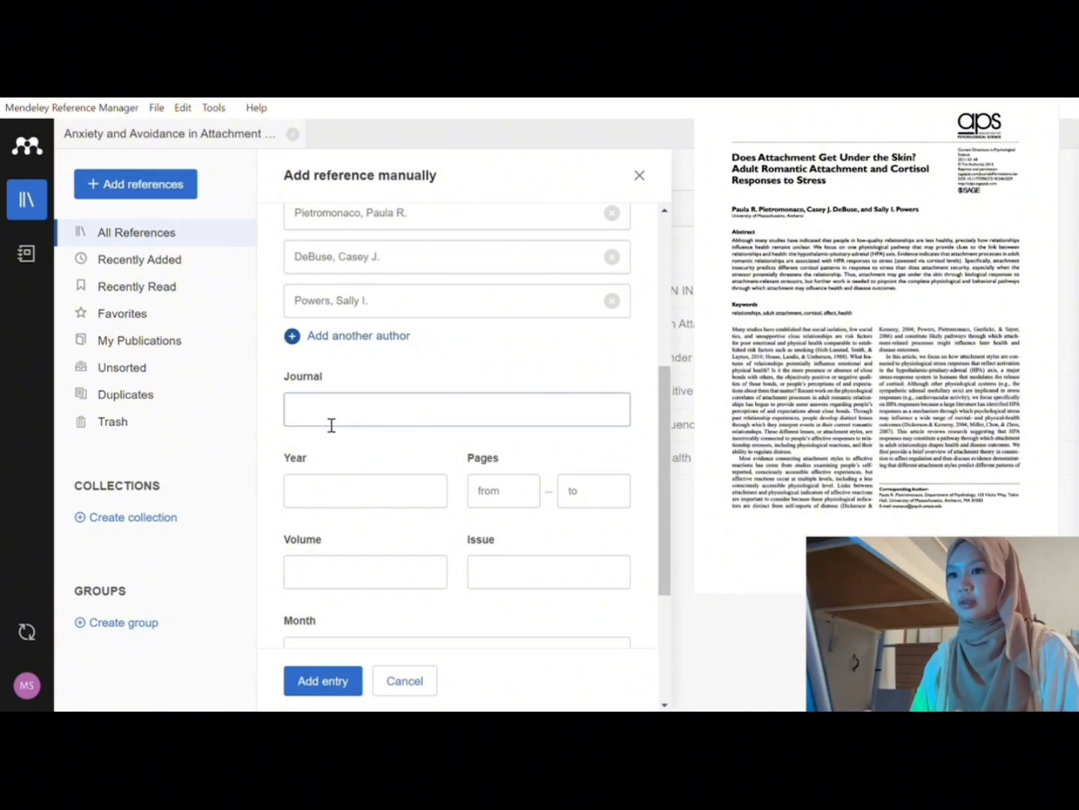
type("C")
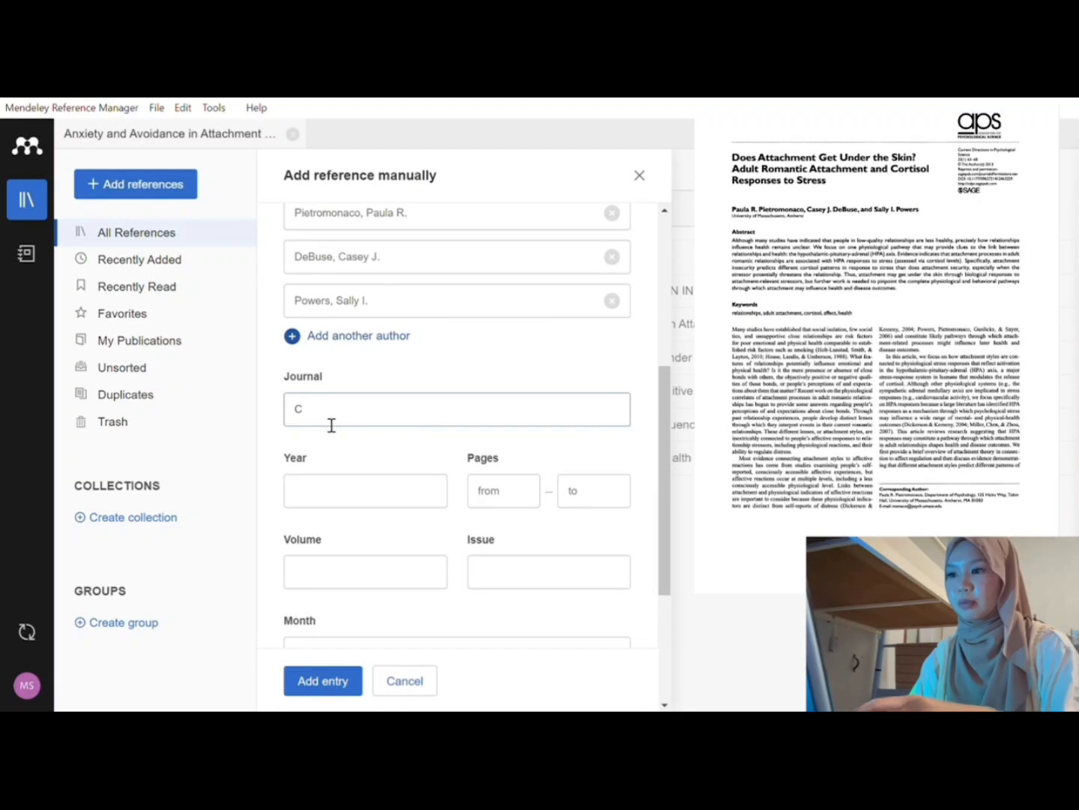
type("urrent Direction in Psychological Science")
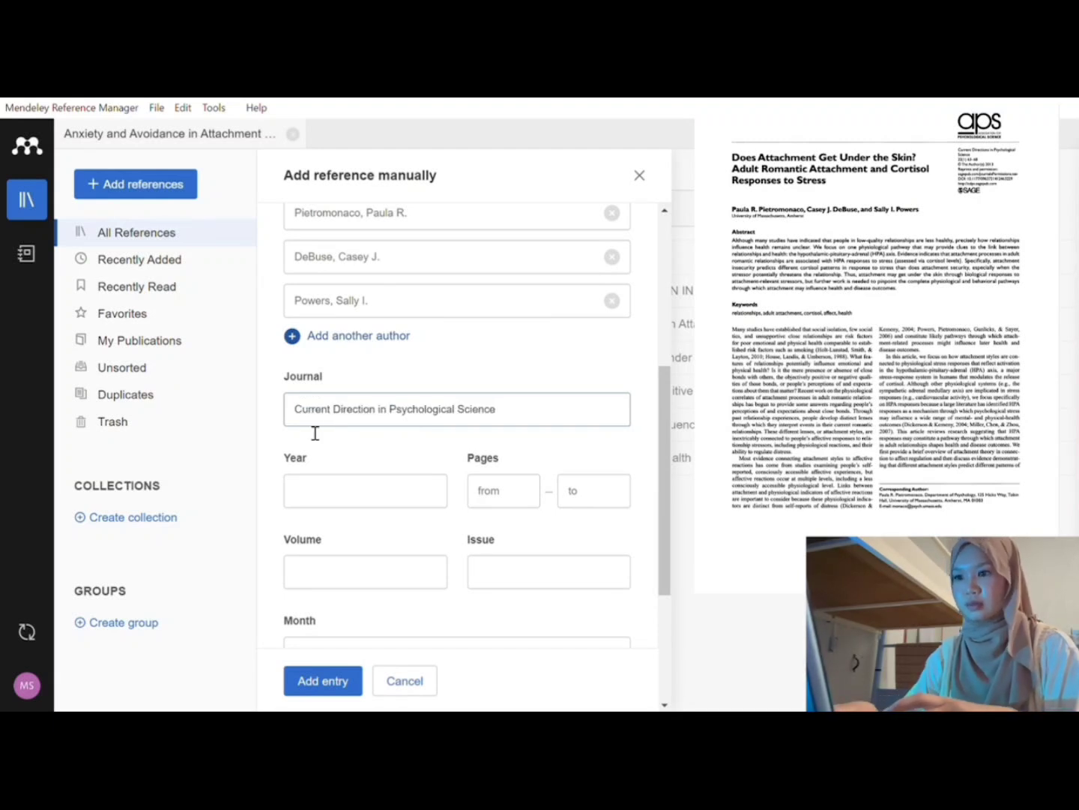
left_click(402, 506)
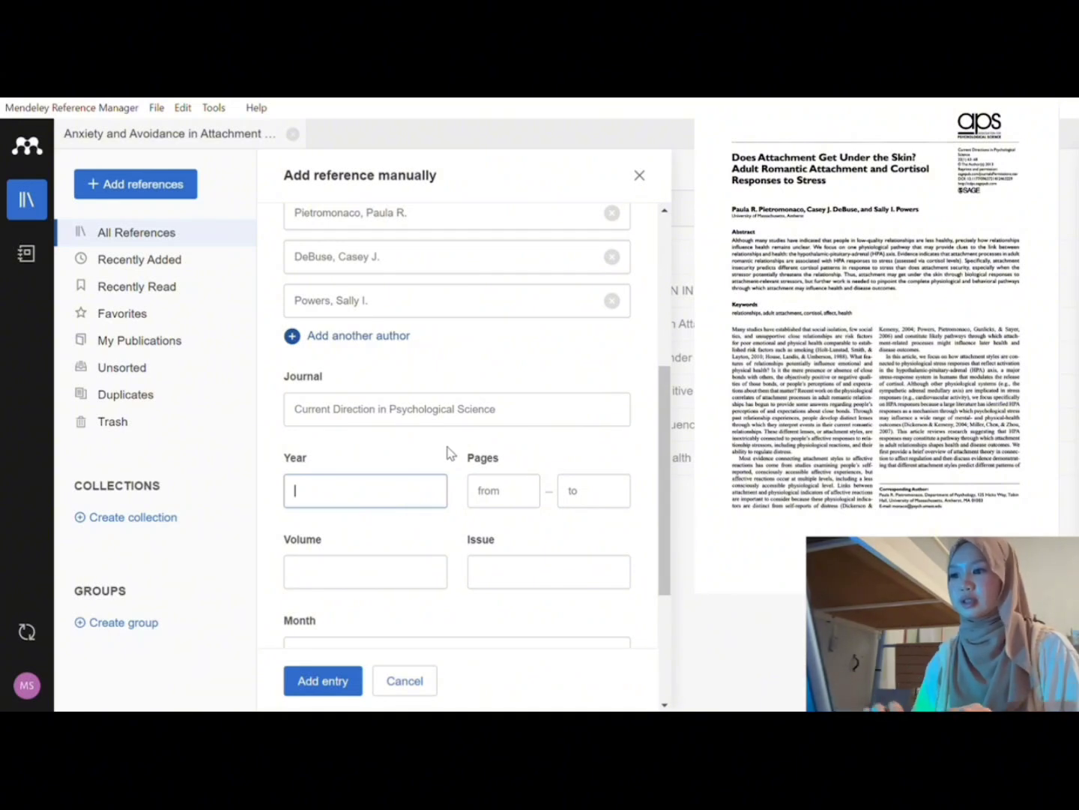
scroll(402, 458, "down", 1)
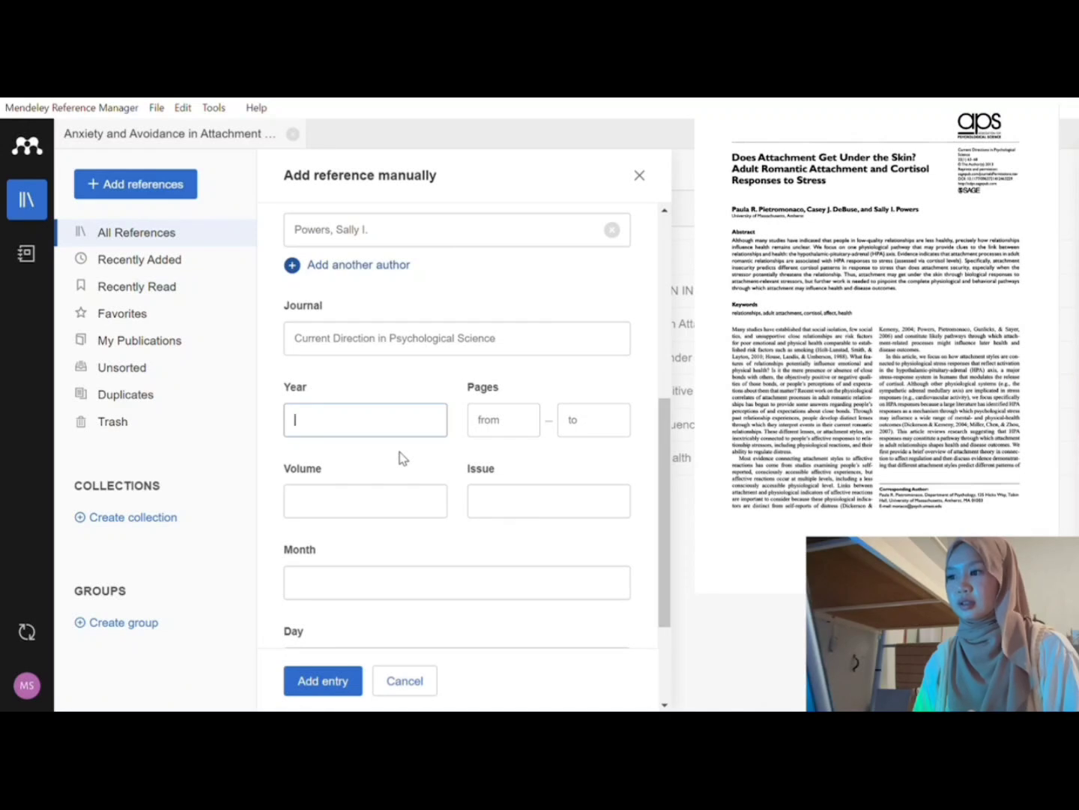
type("2")
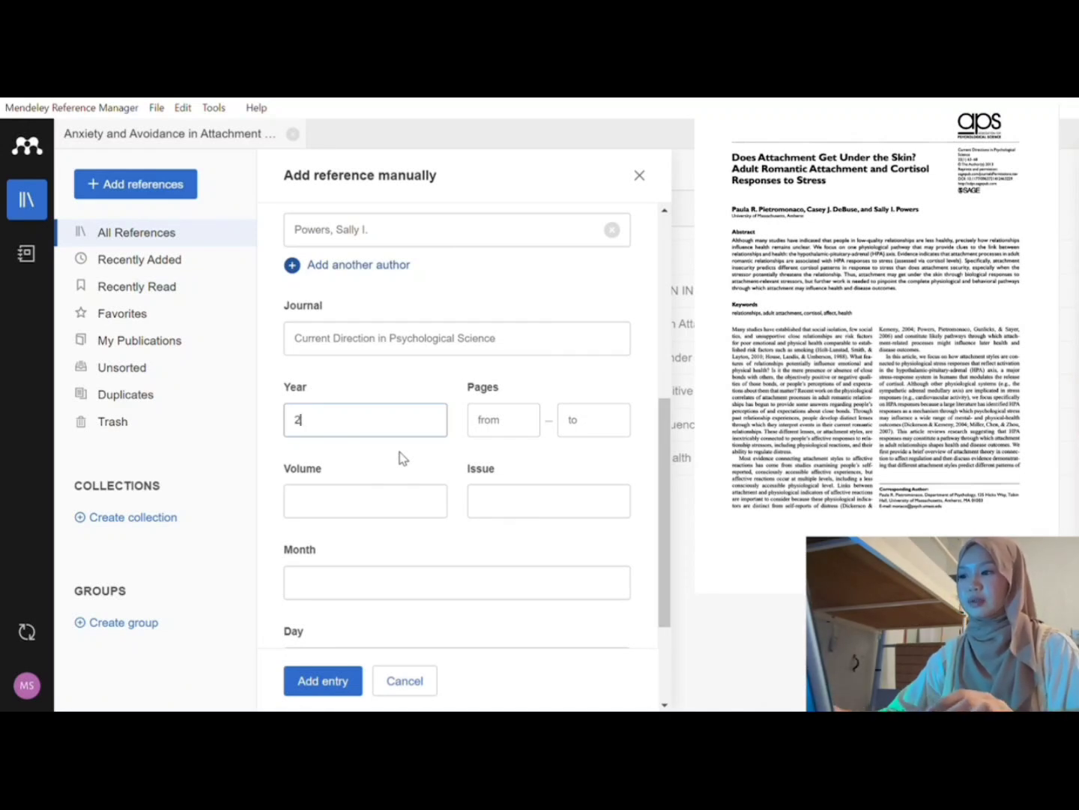
type("013")
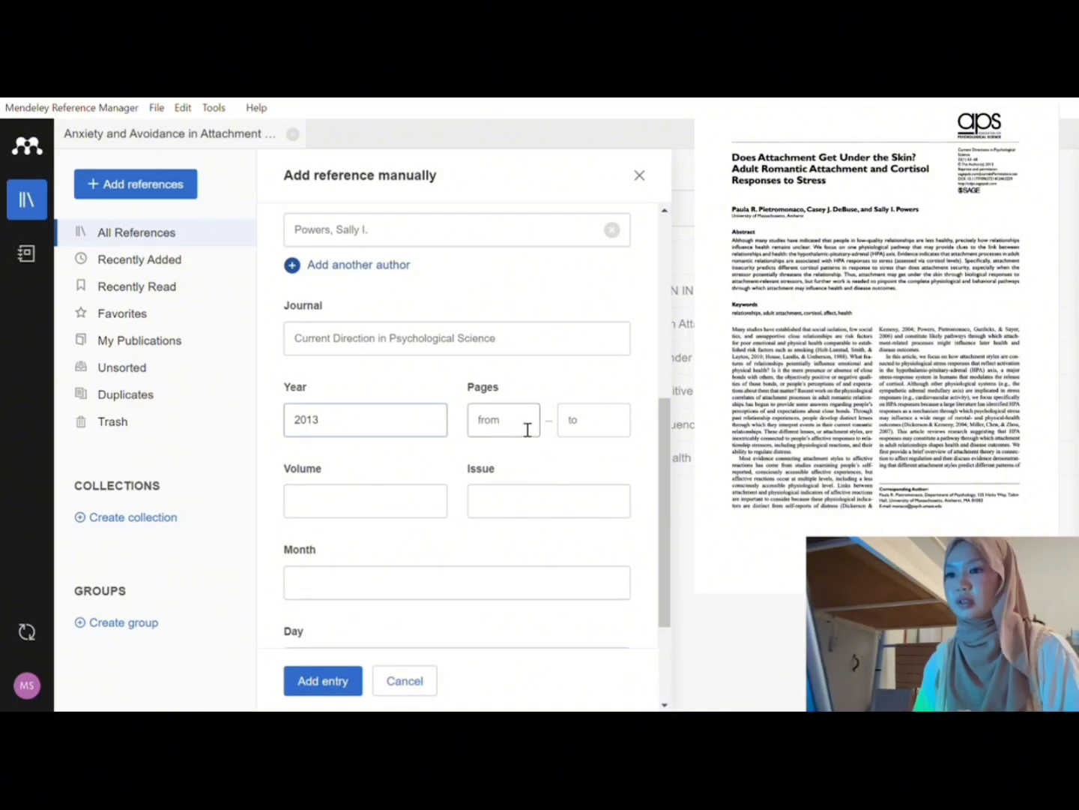
left_click(486, 428)
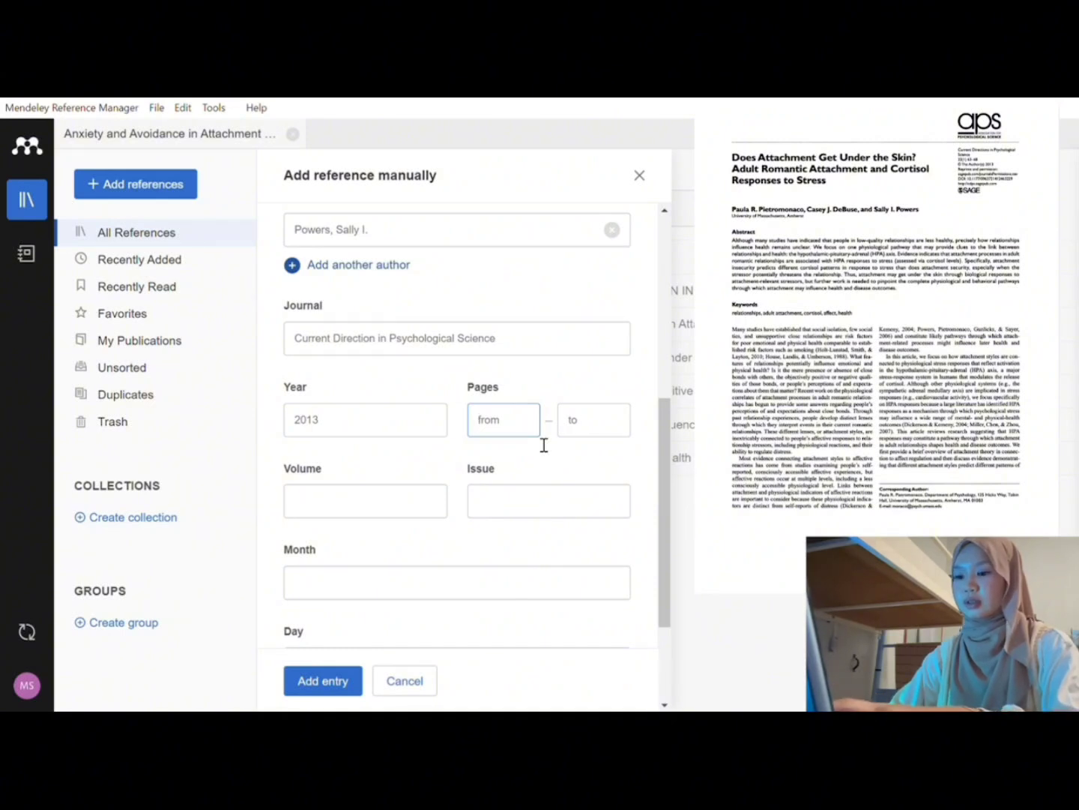
type("63")
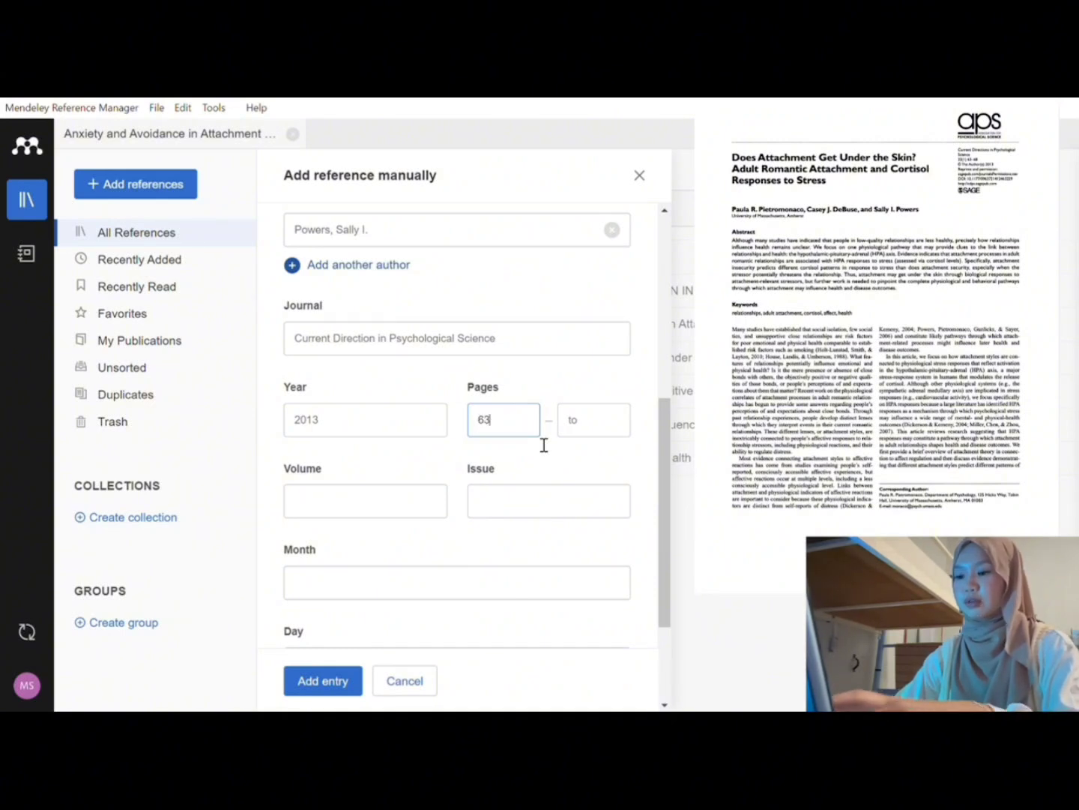
key("Tab")
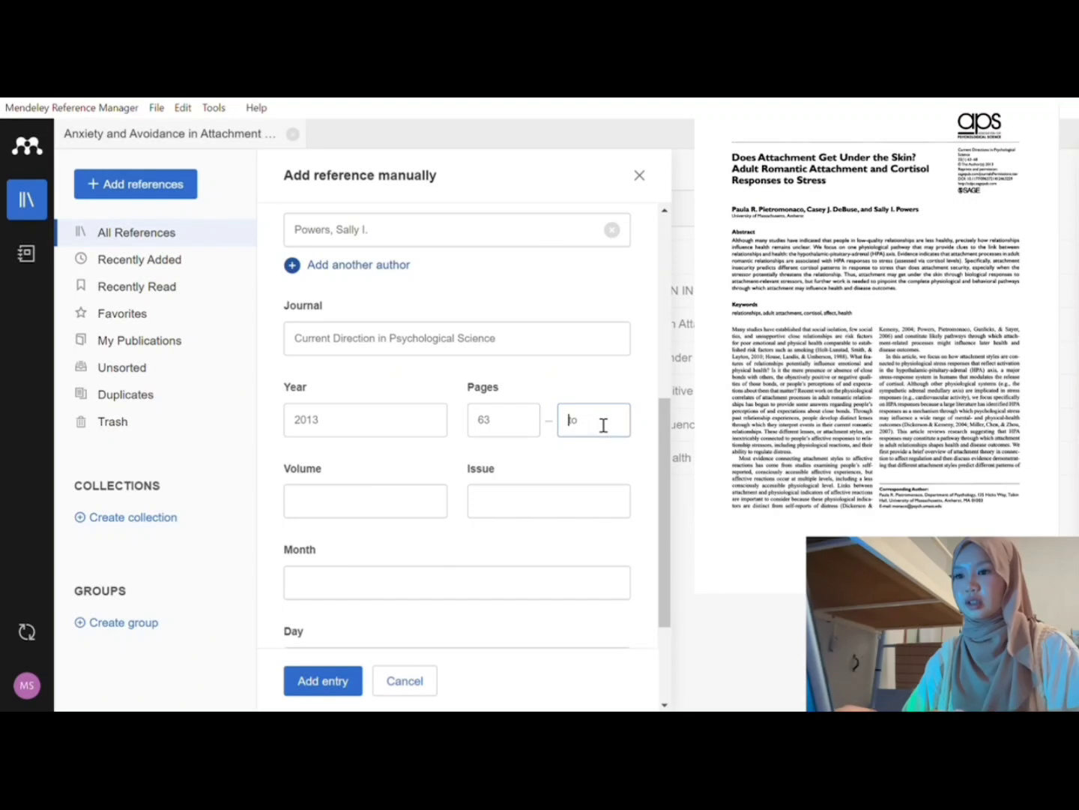
type("68")
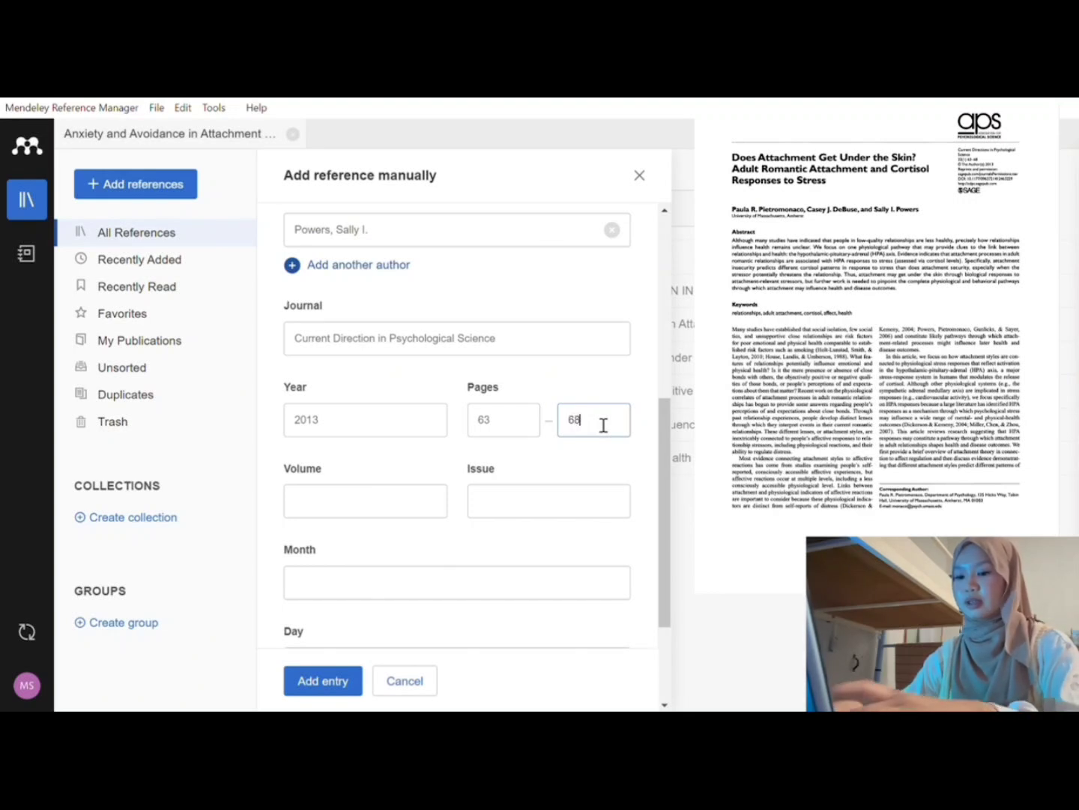
scroll(576, 458, "down", 2)
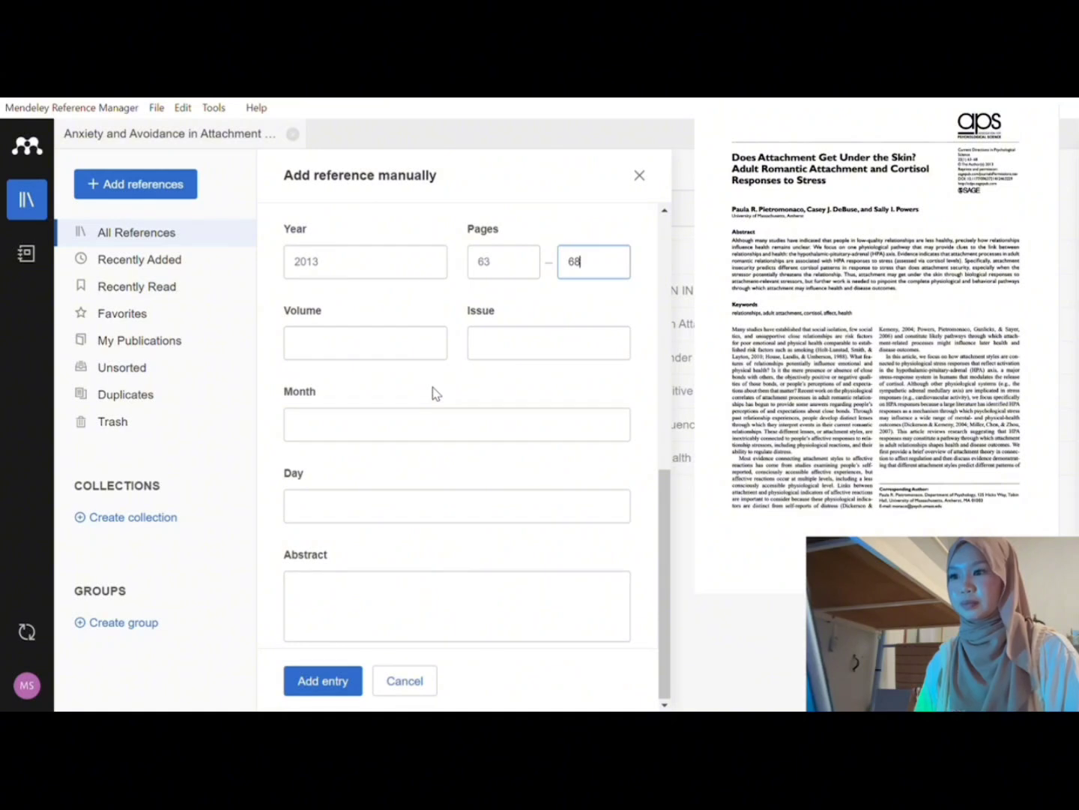
Step: Enter volume 22, issue 1 and month 2 for the article
left_click(350, 365)
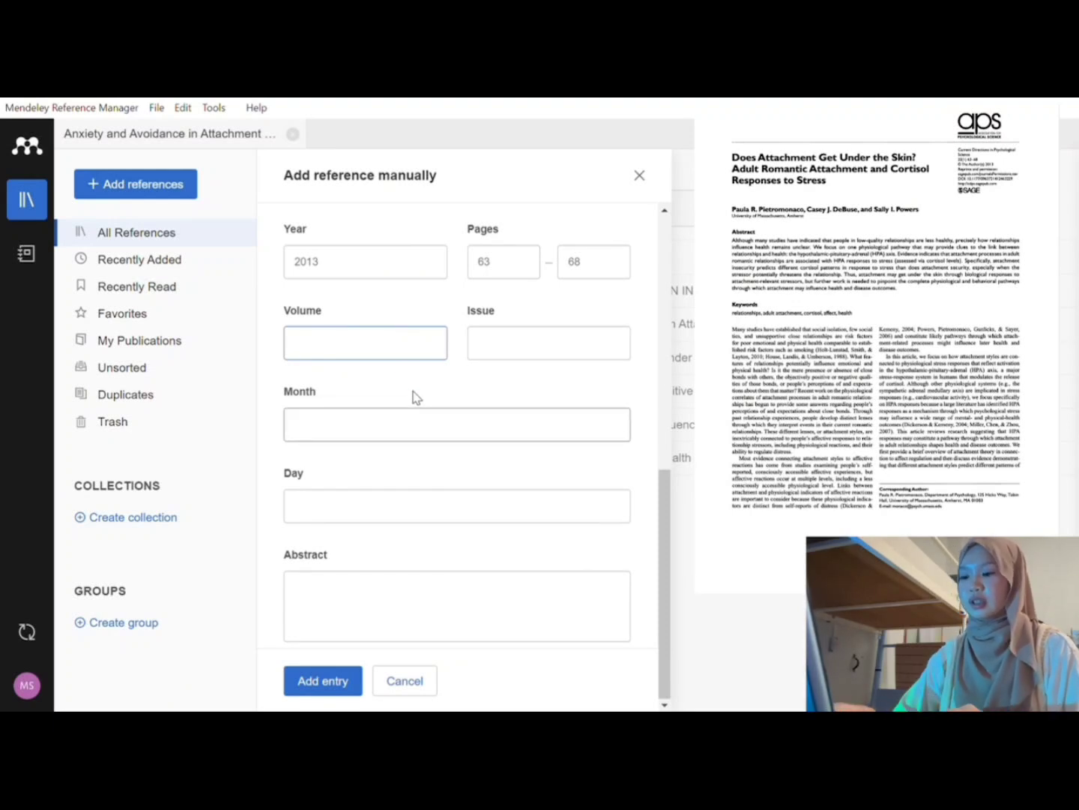
type("22")
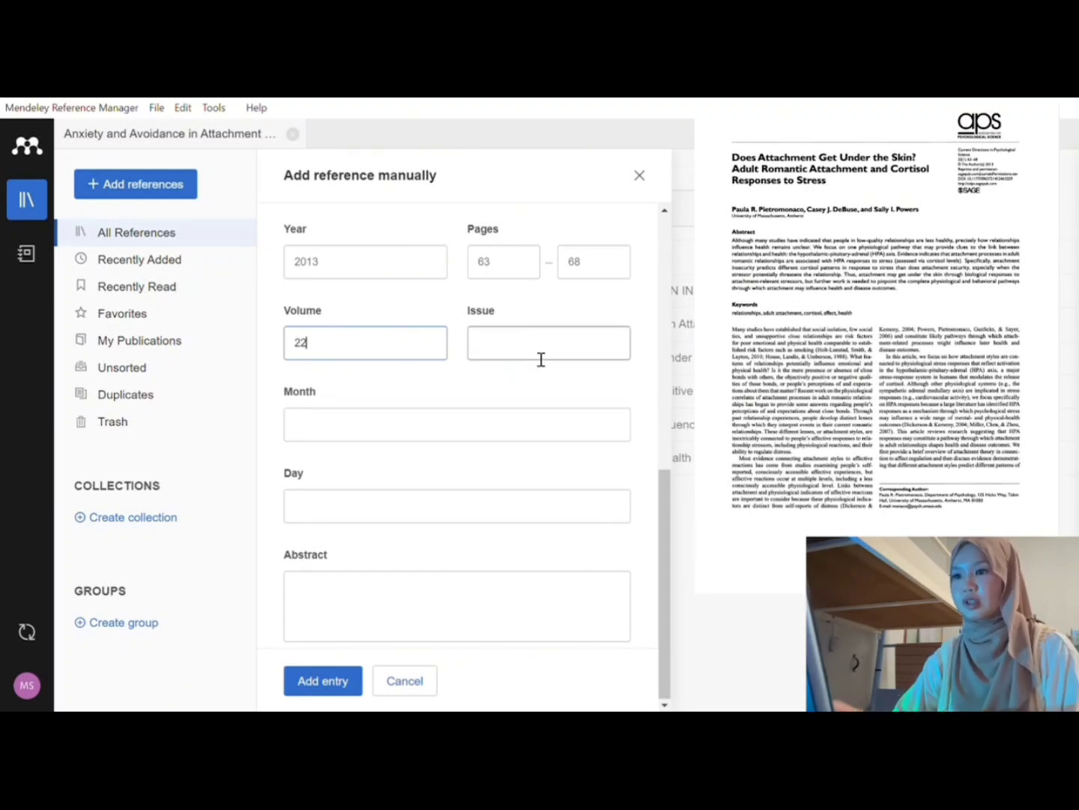
left_click(541, 359)
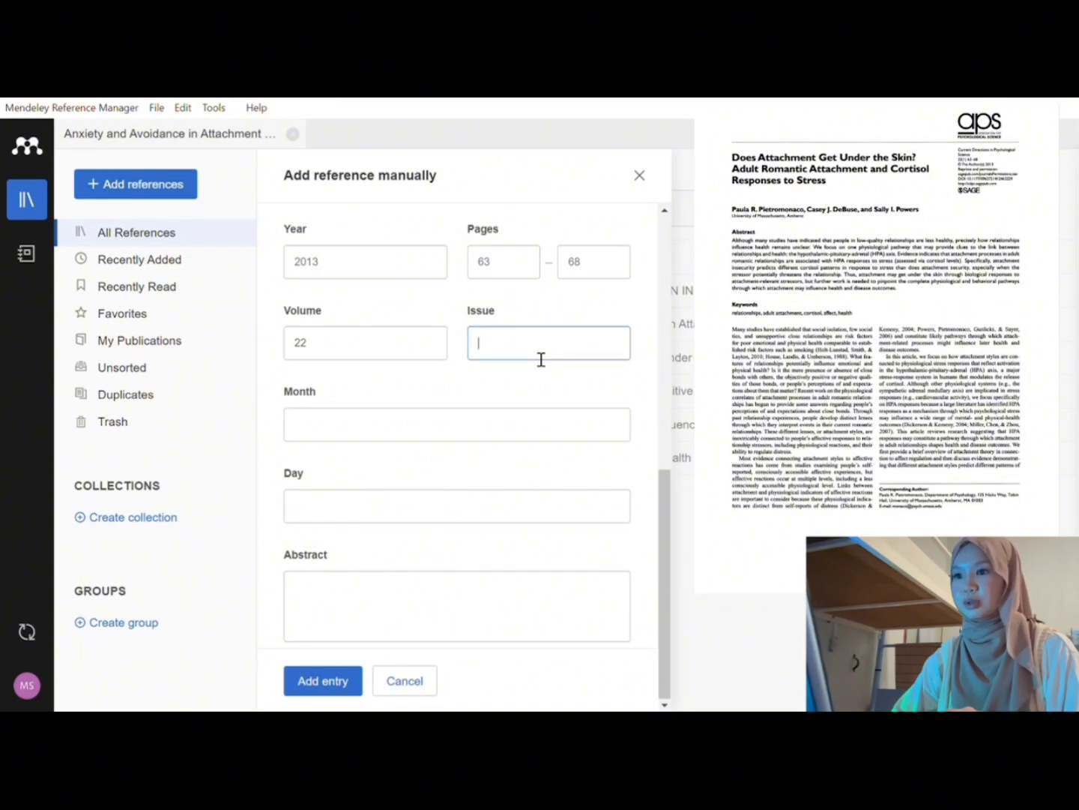
type("1")
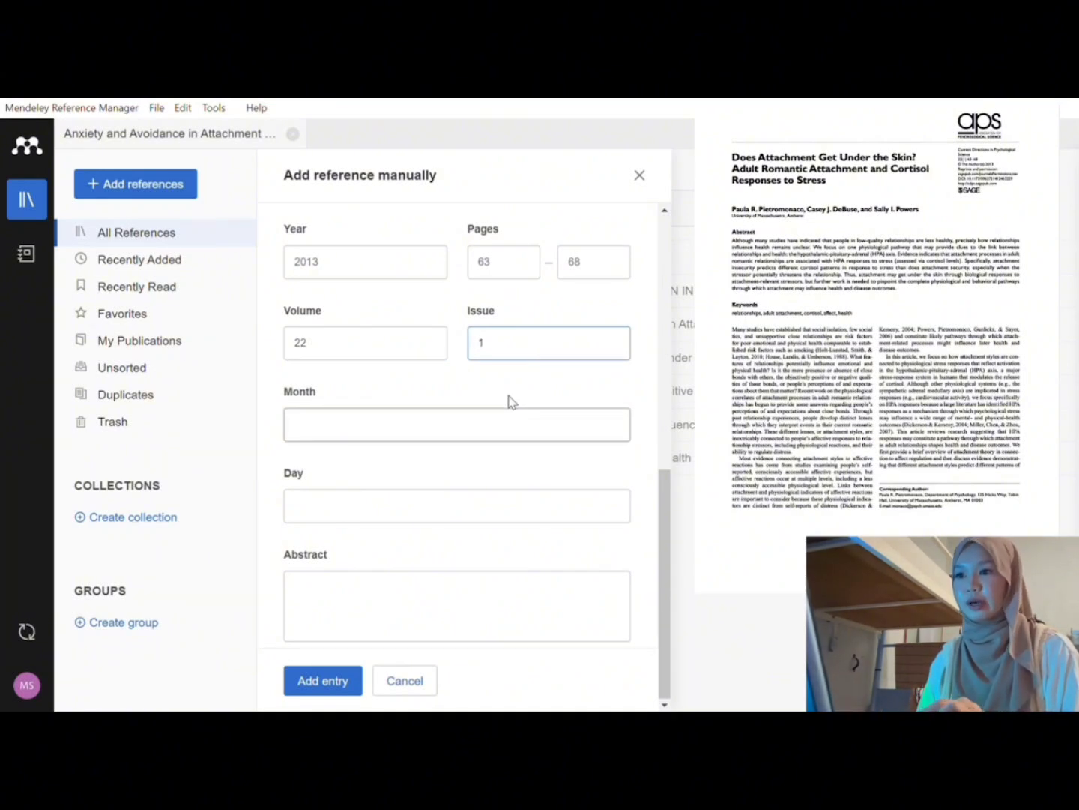
left_click(414, 426)
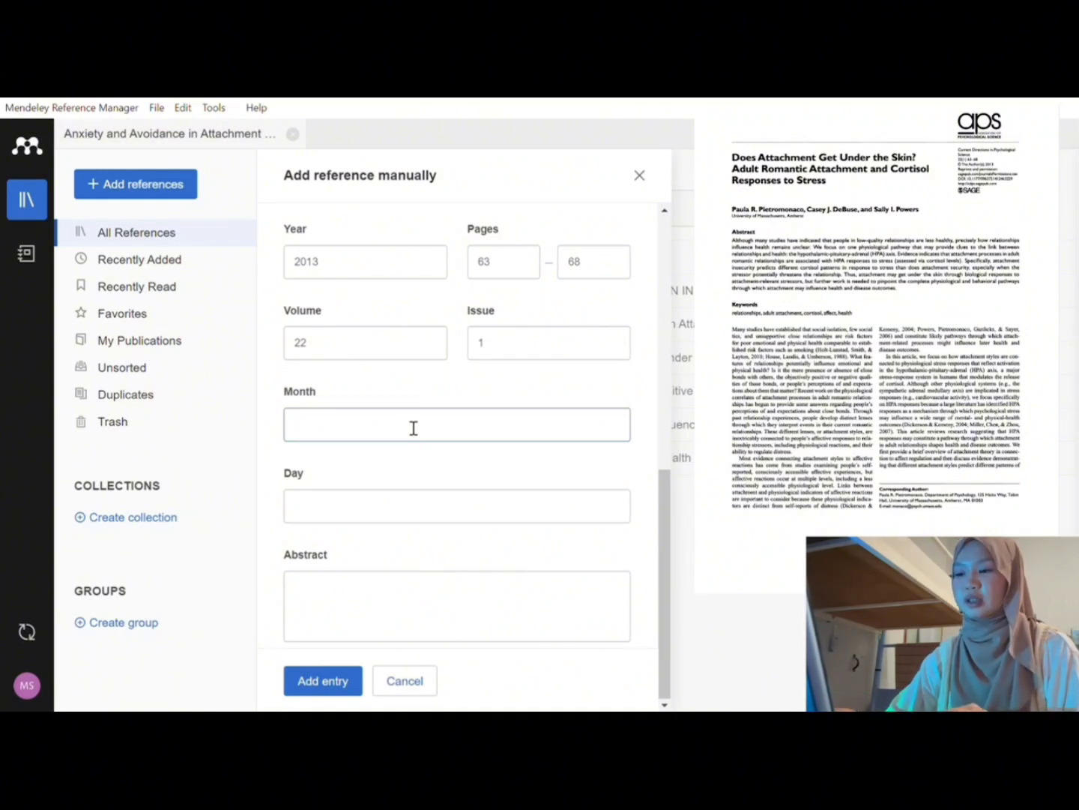
type("2")
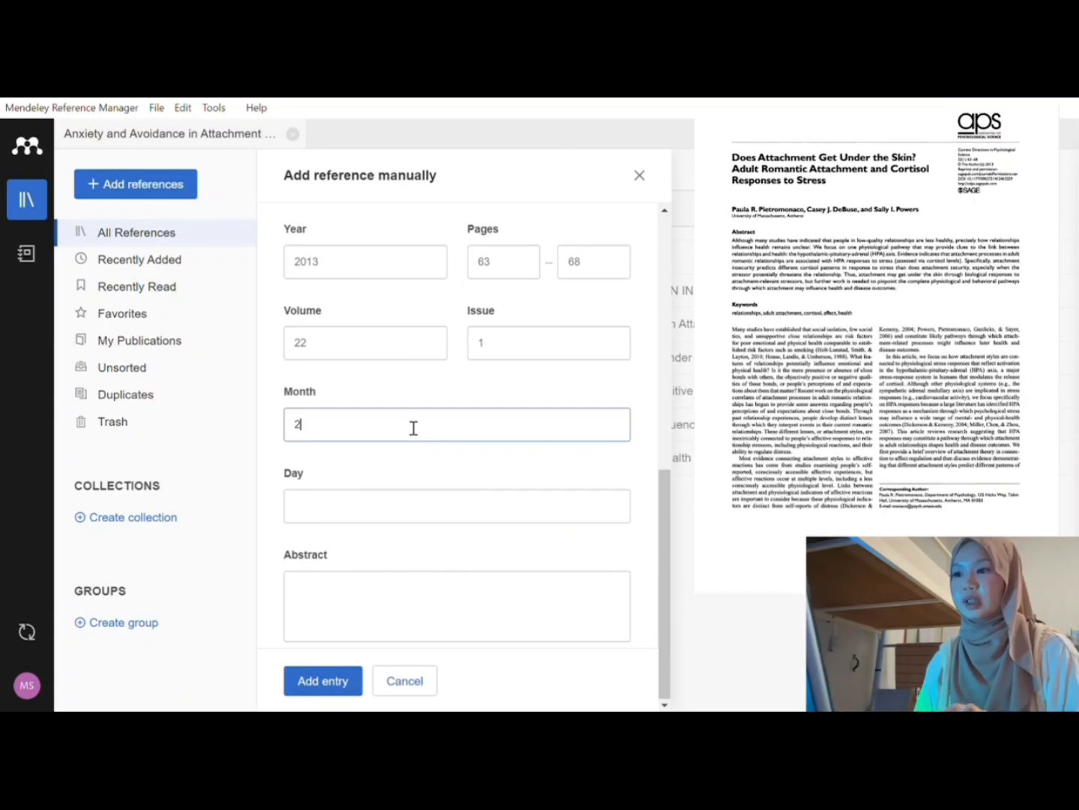
left_click(390, 516)
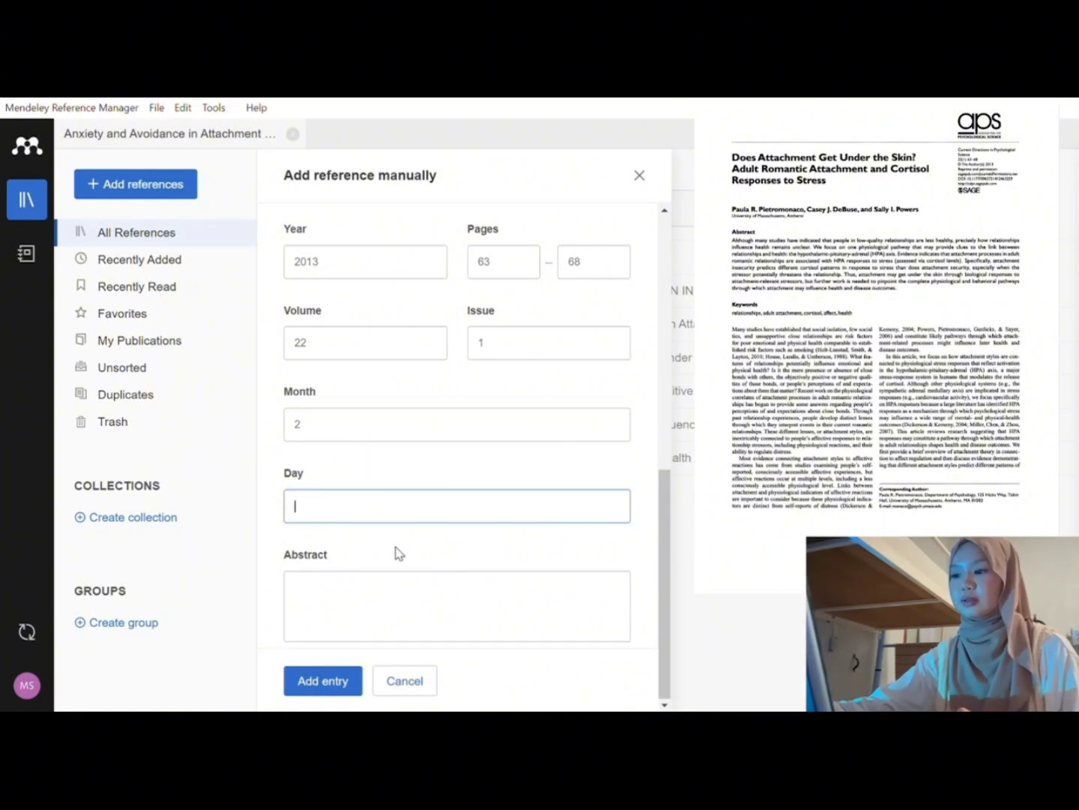
left_click(386, 603)
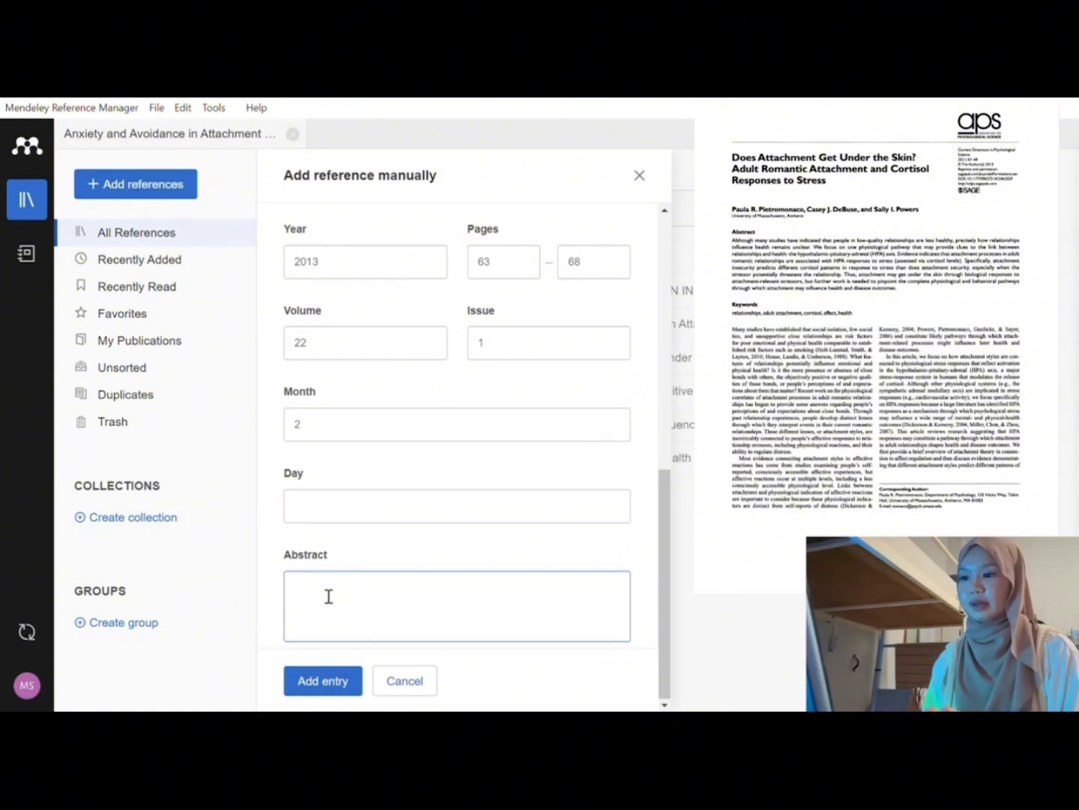
Step: Paste the attachment-and-cortisol stress abstract into the Abstract field and review the filled form
key("ctrl+v")
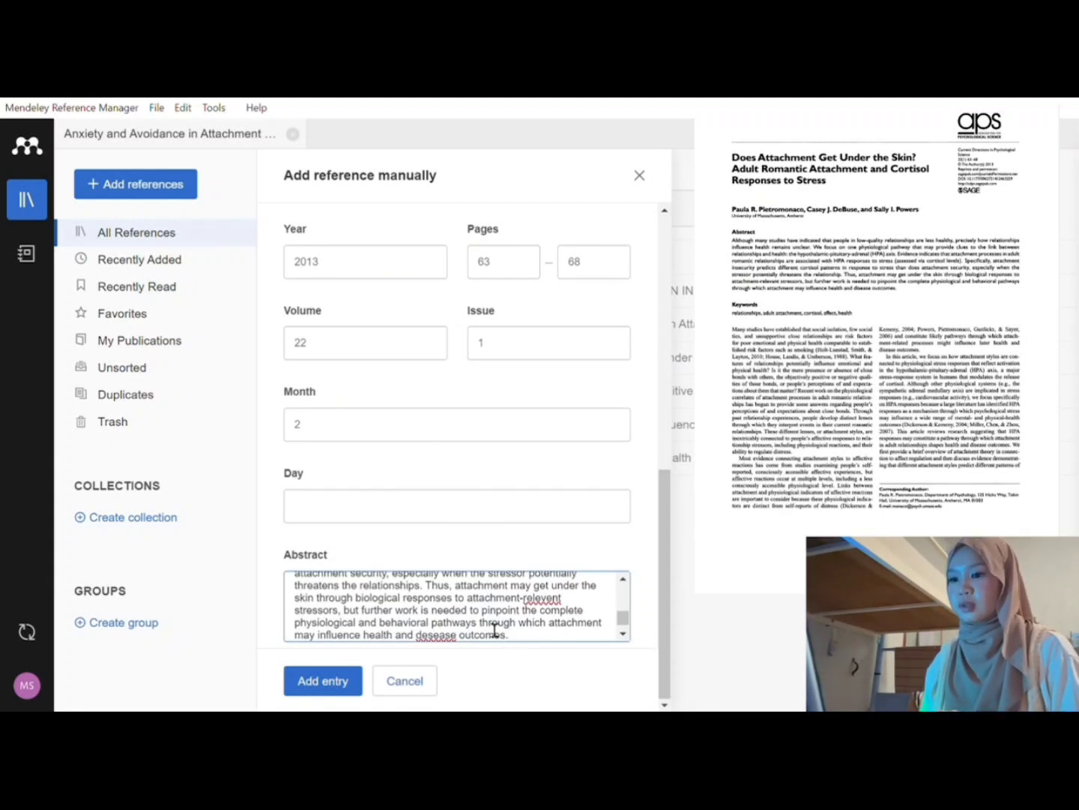
scroll(494, 632, "up", 3)
scroll(495, 632, "down", 2)
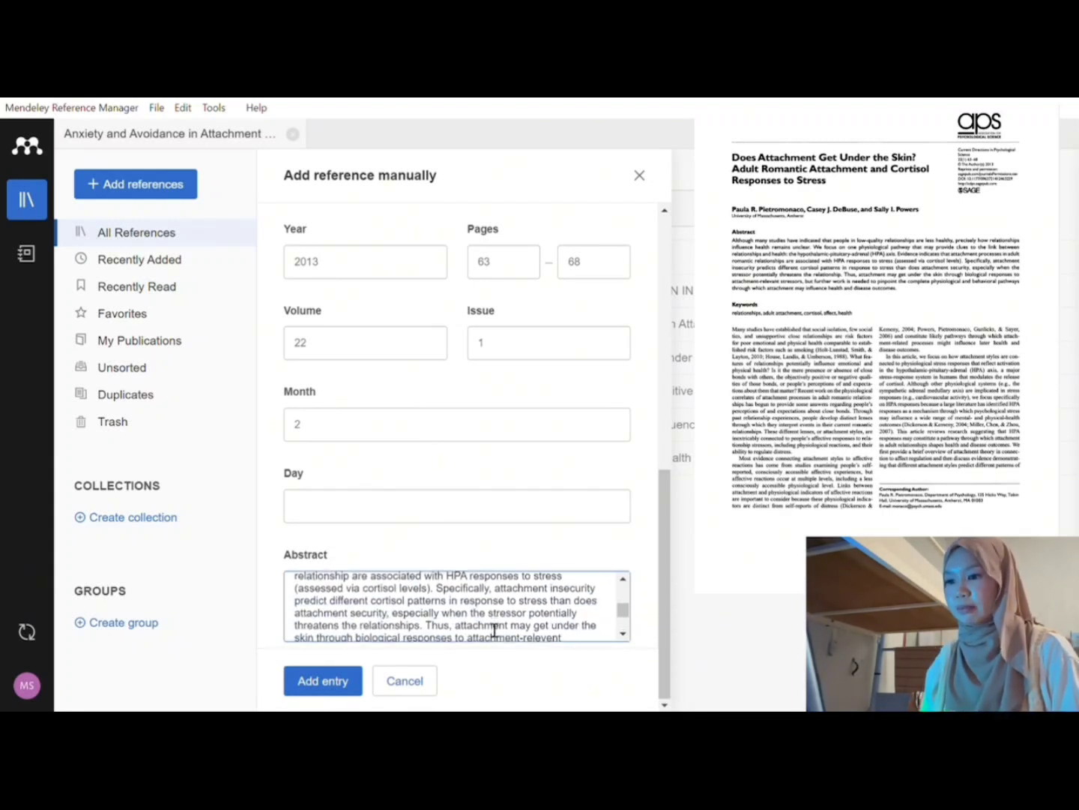
scroll(495, 631, "down", 1)
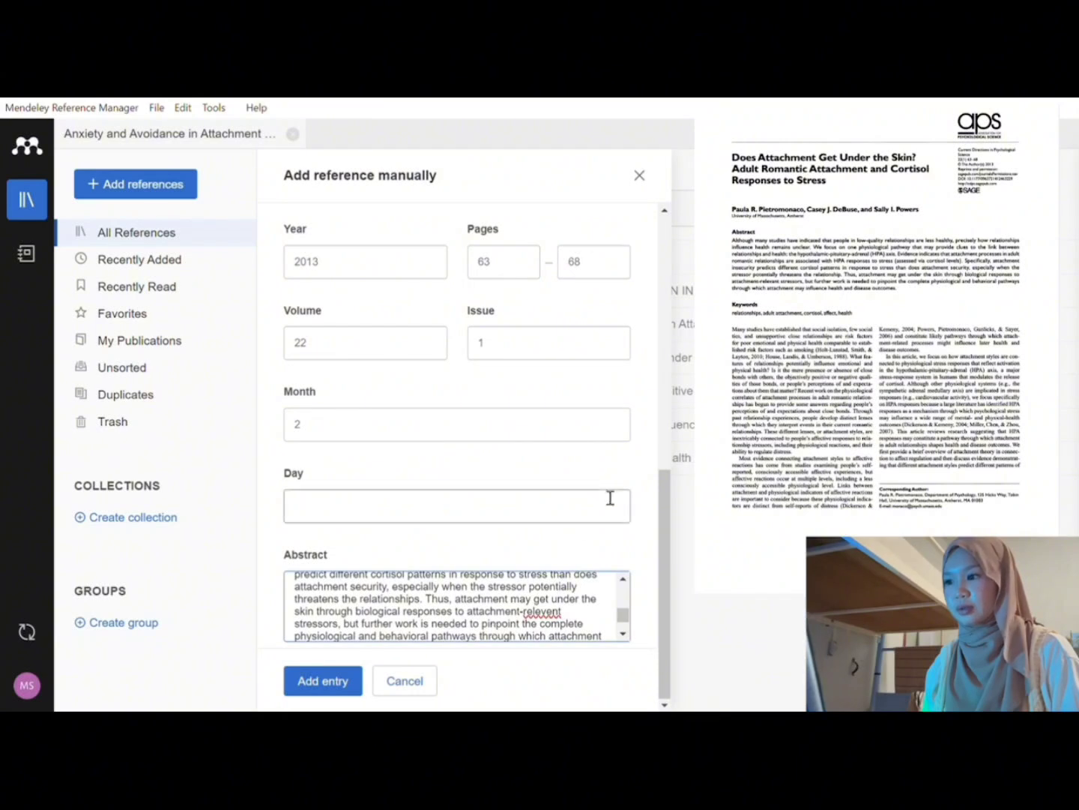
left_click_drag(664, 517, 665, 198)
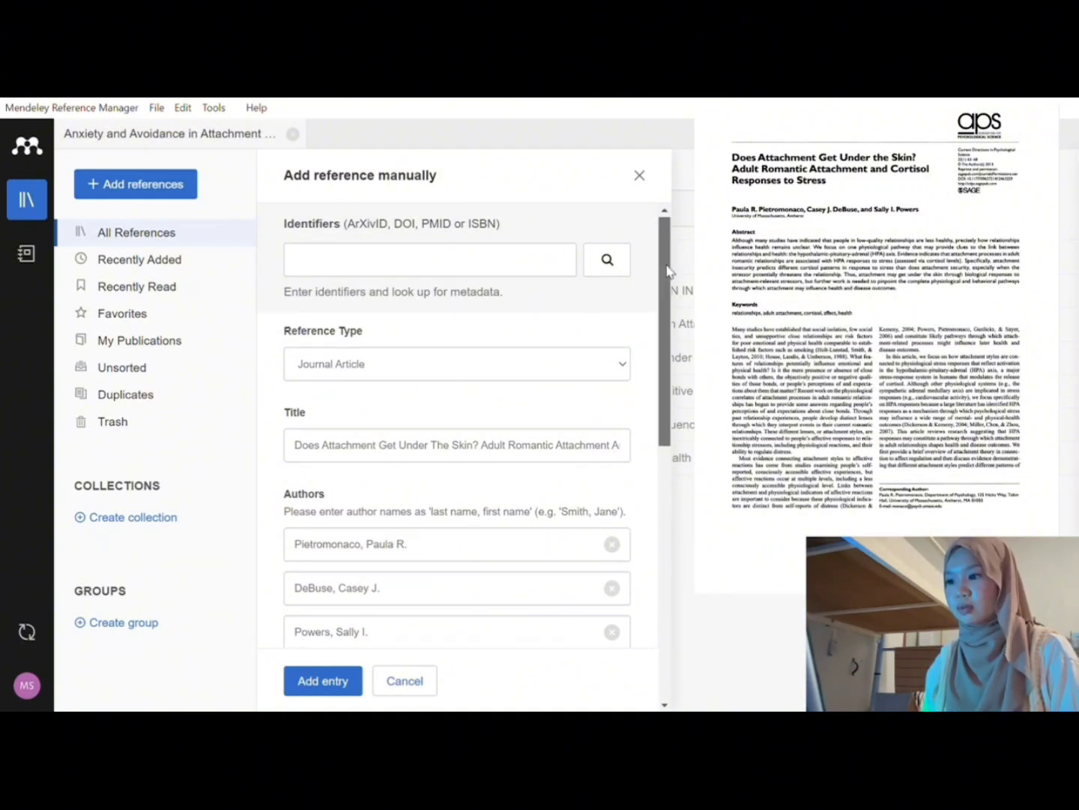
left_click_drag(667, 268, 684, 559)
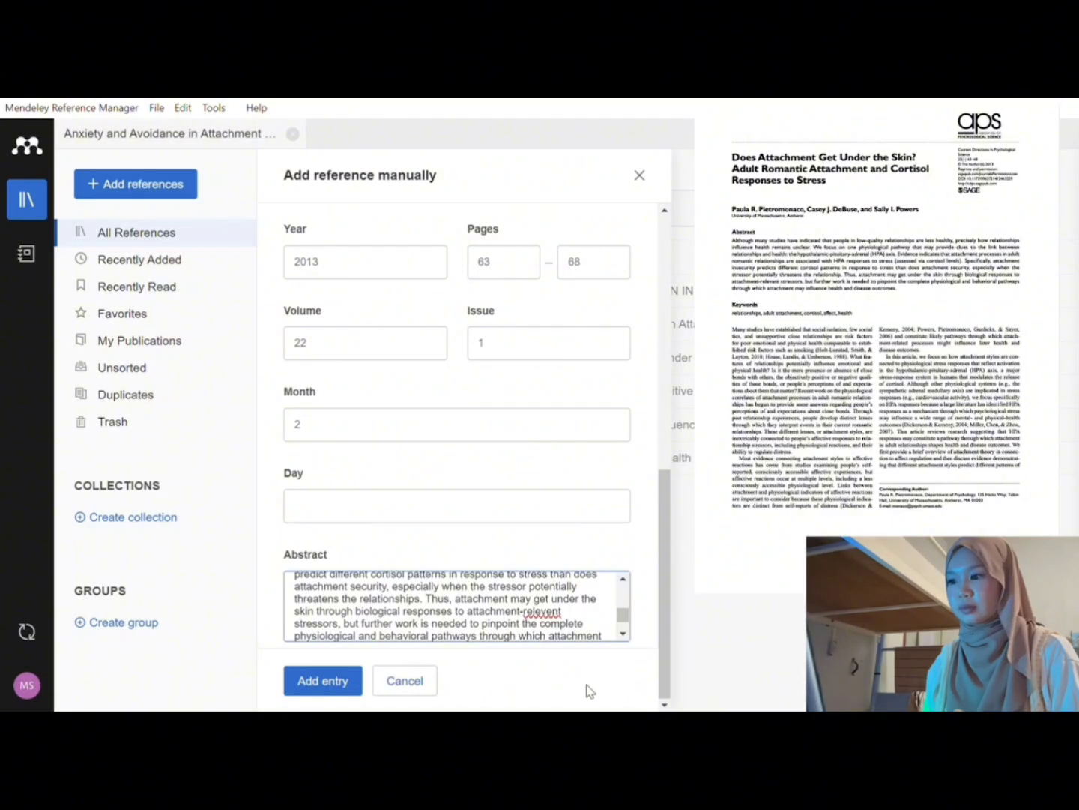
Step: Add the 'Does Attachment Get Under The Skin?' entry to the library as the seventh reference
left_click(311, 683)
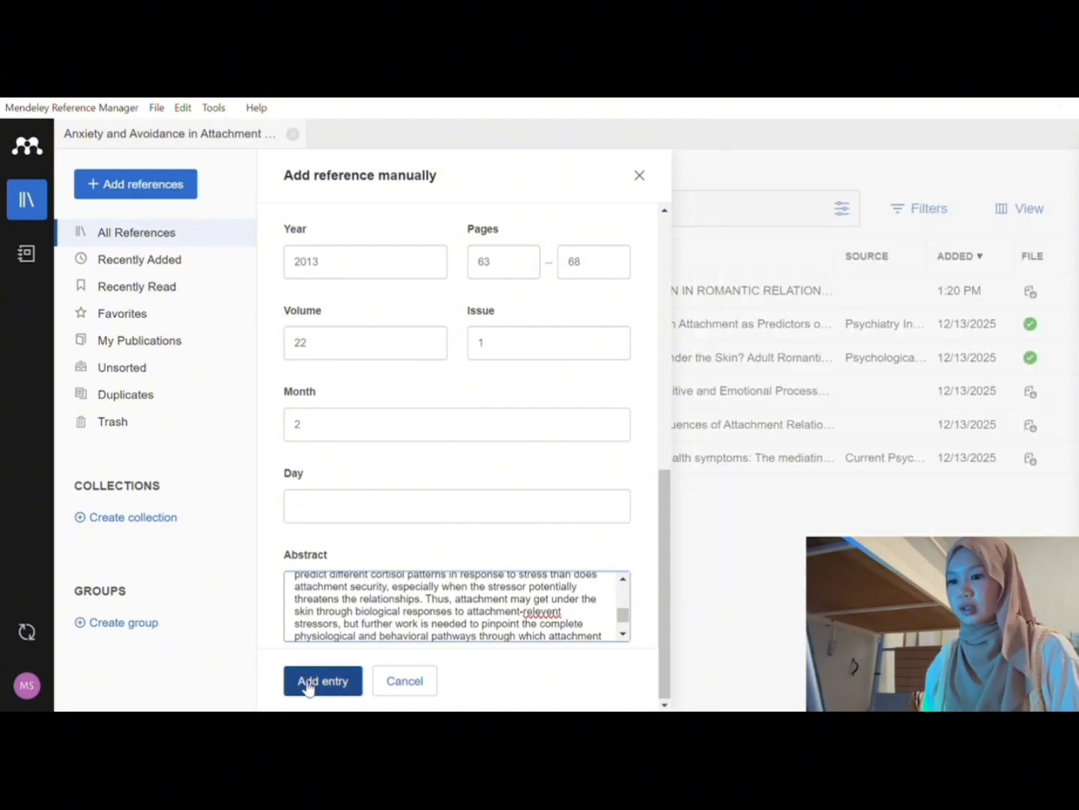
left_click(327, 691)
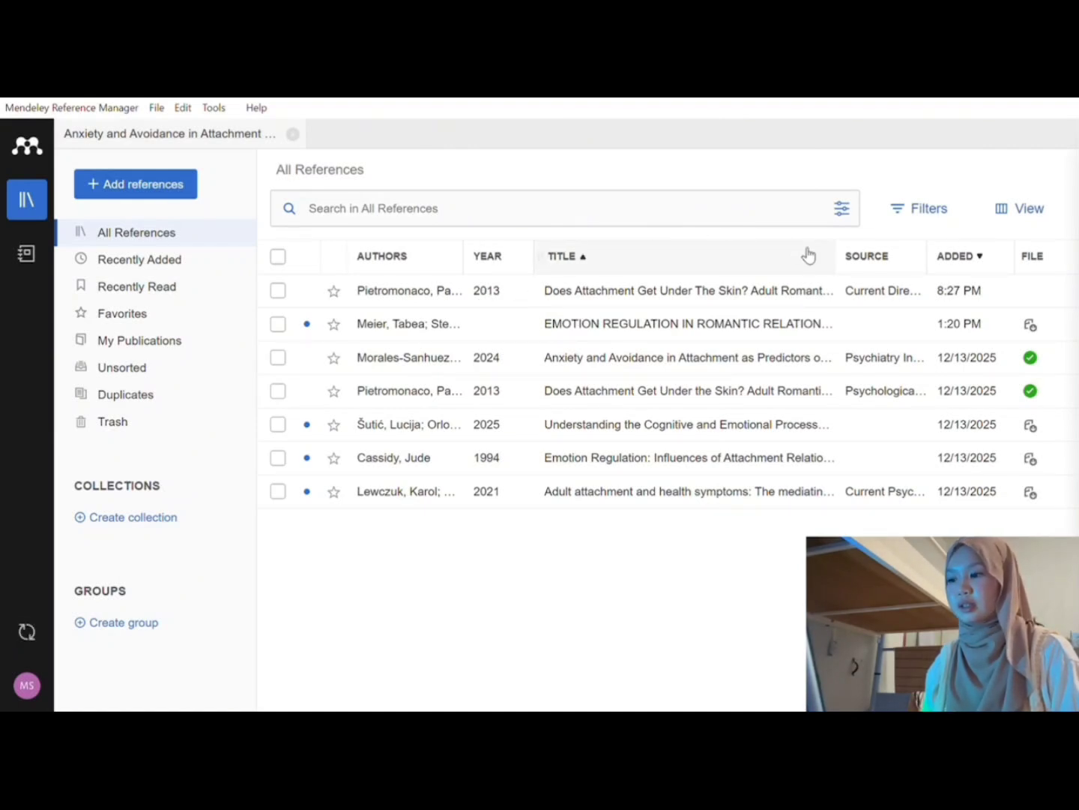
Step: Review the new reference's Info panel: volume 22, issue 1, pages 63-68, and abstract
left_click(679, 298)
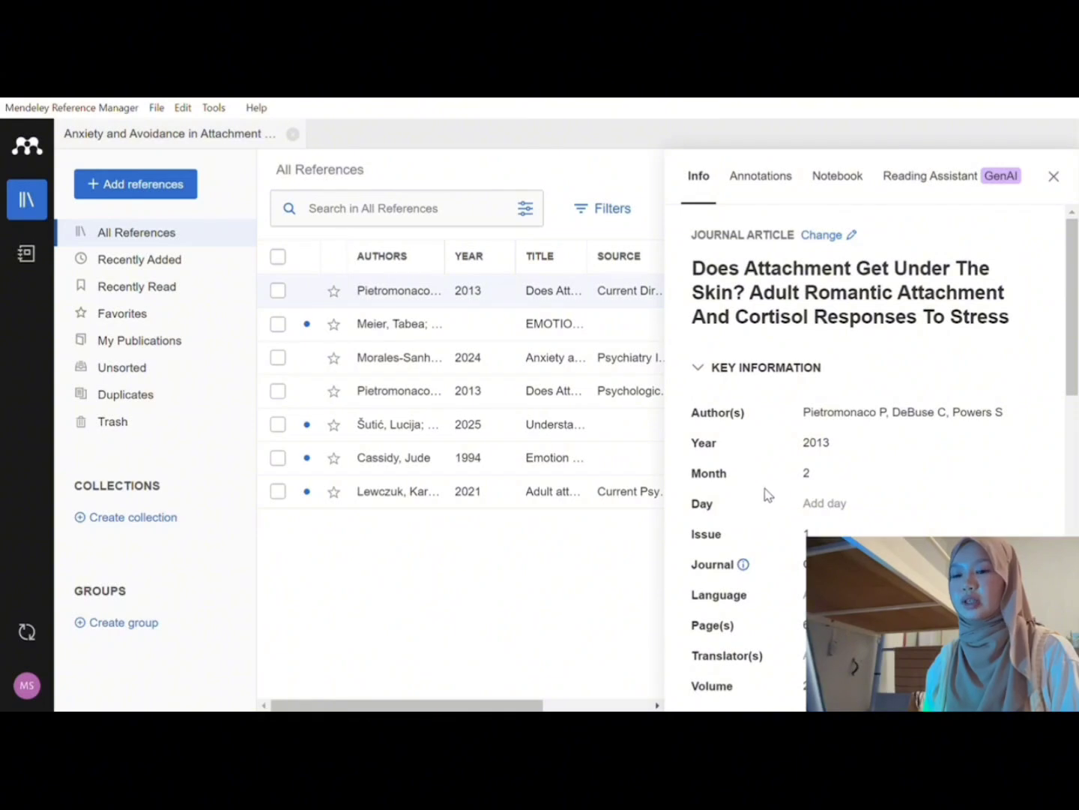
scroll(760, 487, "down", 3)
scroll(760, 487, "down", 3)
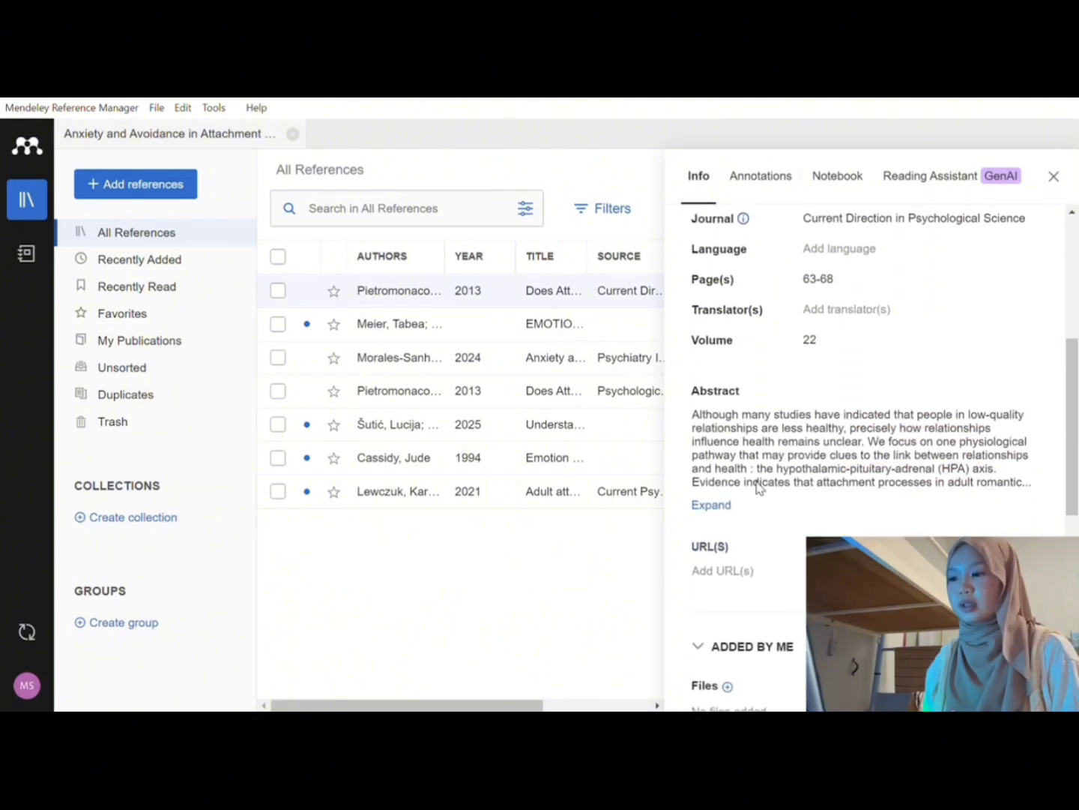
scroll(760, 487, "down", 5)
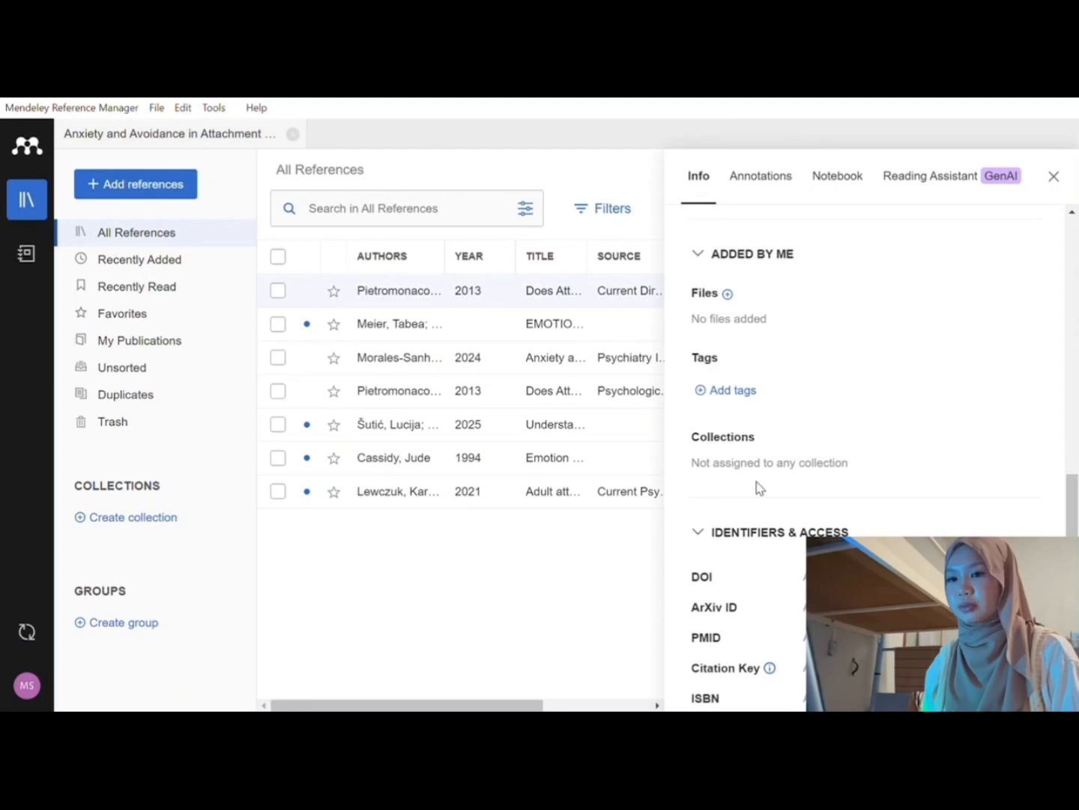
scroll(759, 488, "down", 3)
scroll(760, 487, "down", 1)
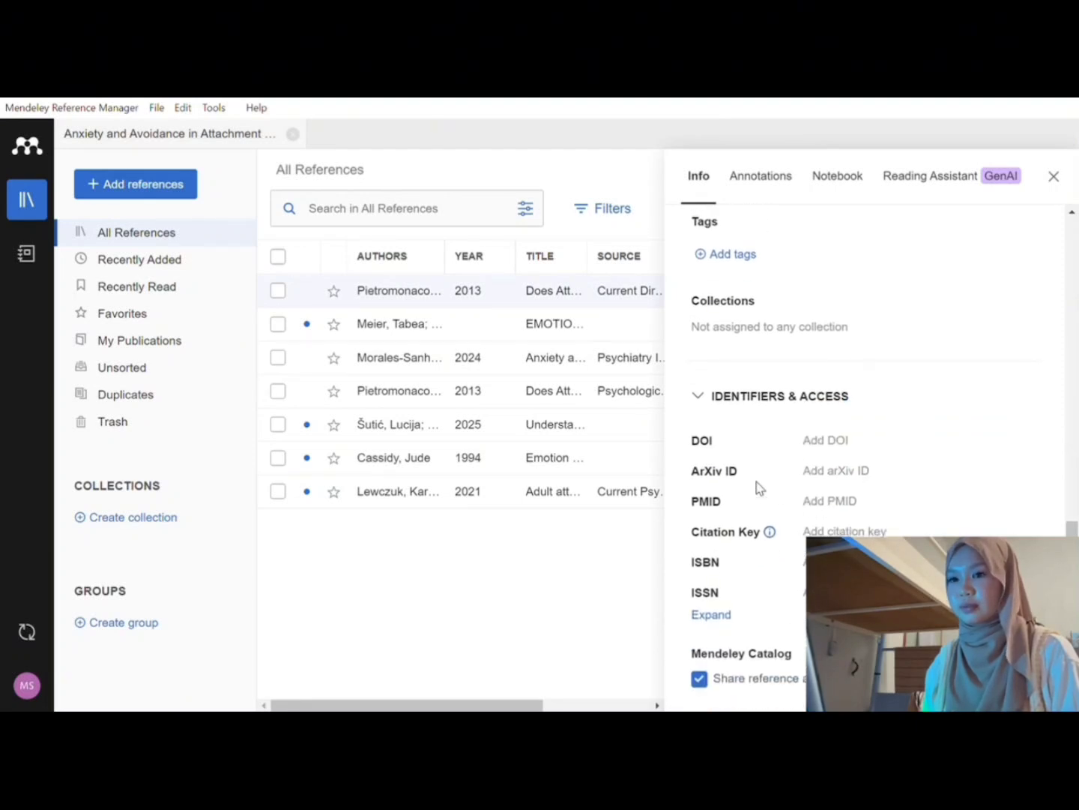
scroll(759, 487, "up", 6)
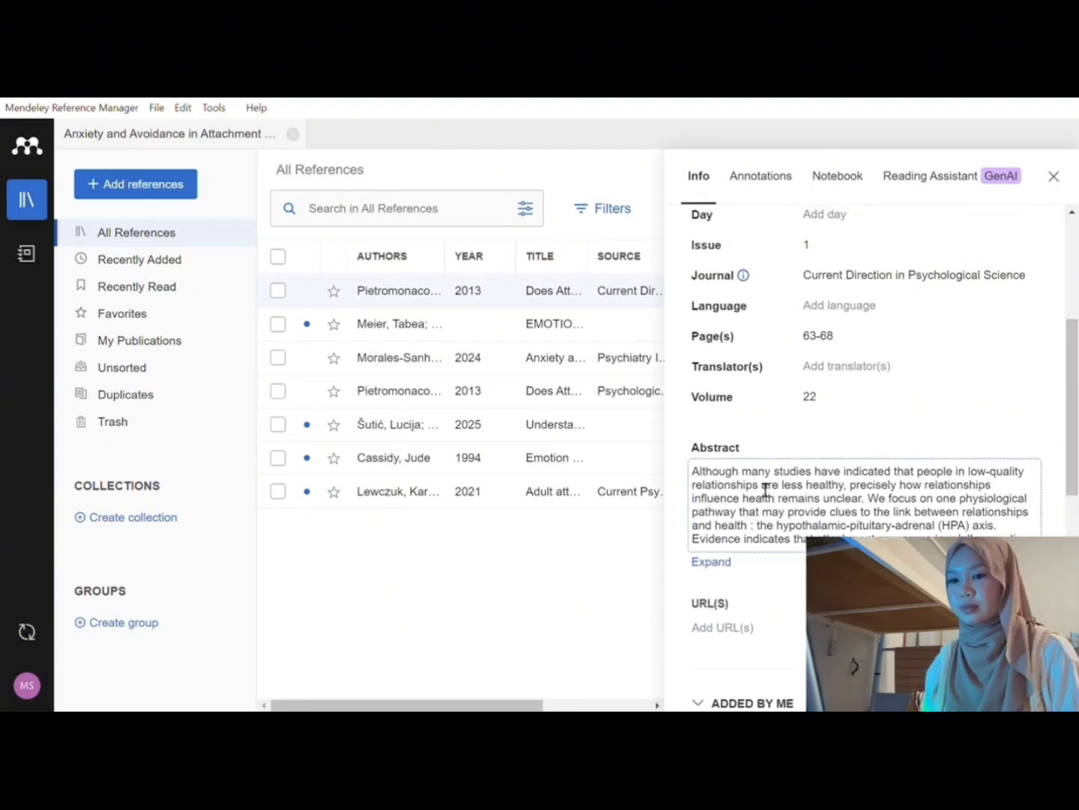
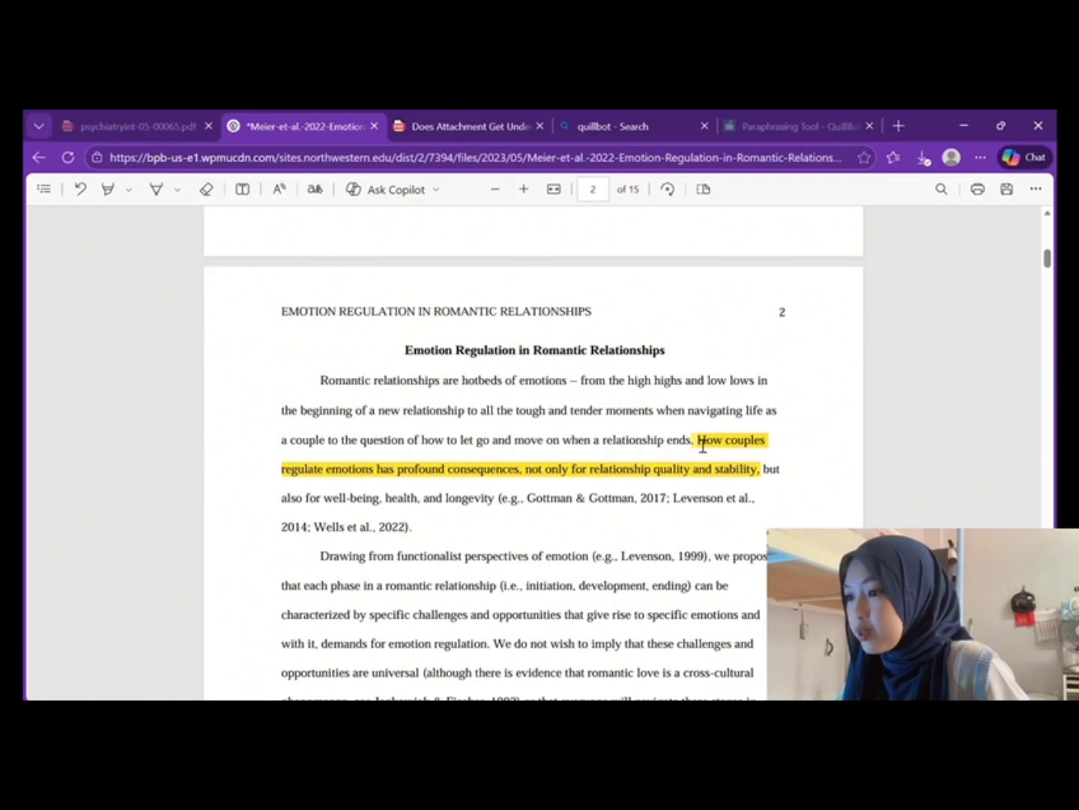
Step: Review the highlighted sentence on how couples regulate emotions in the PDF, then return to Word
left_click_drag(694, 442, 768, 481)
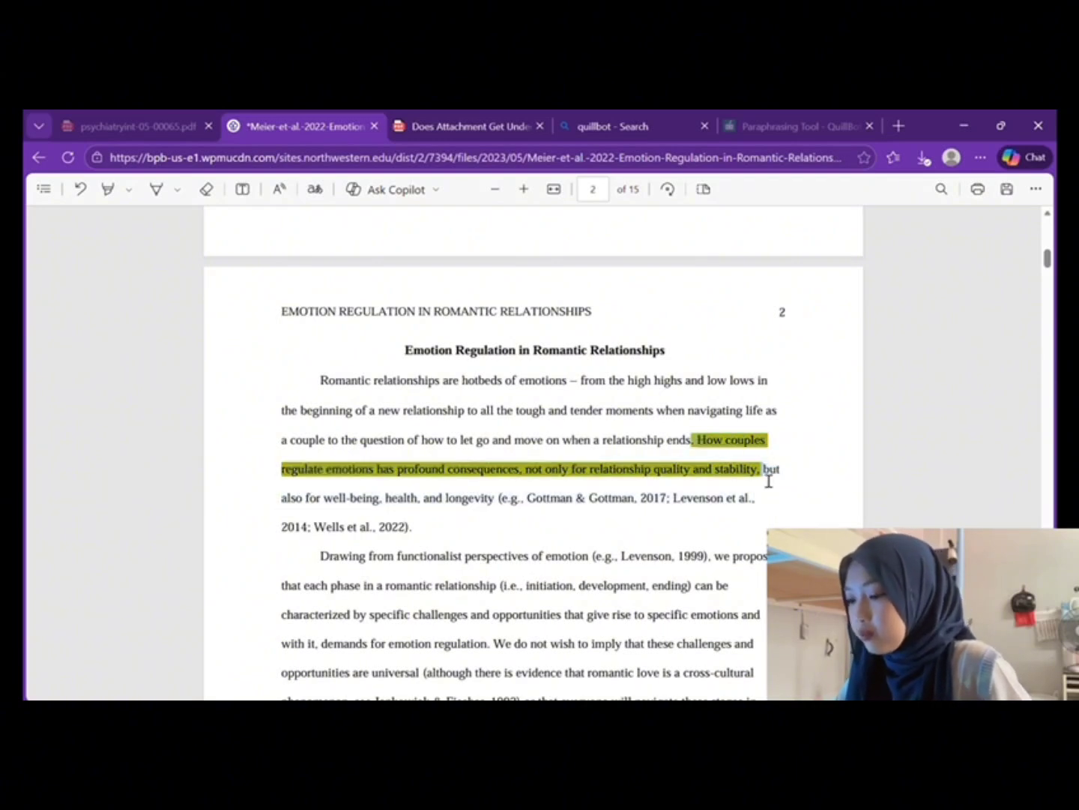
left_click(709, 536)
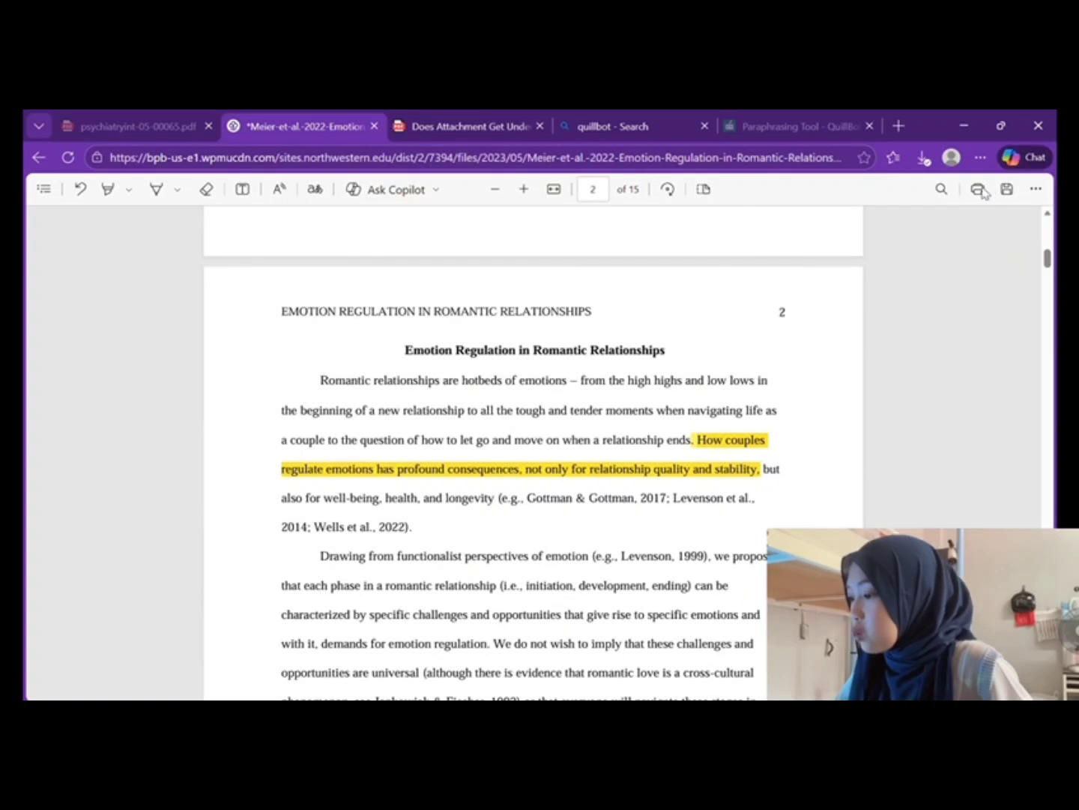
left_click(964, 126)
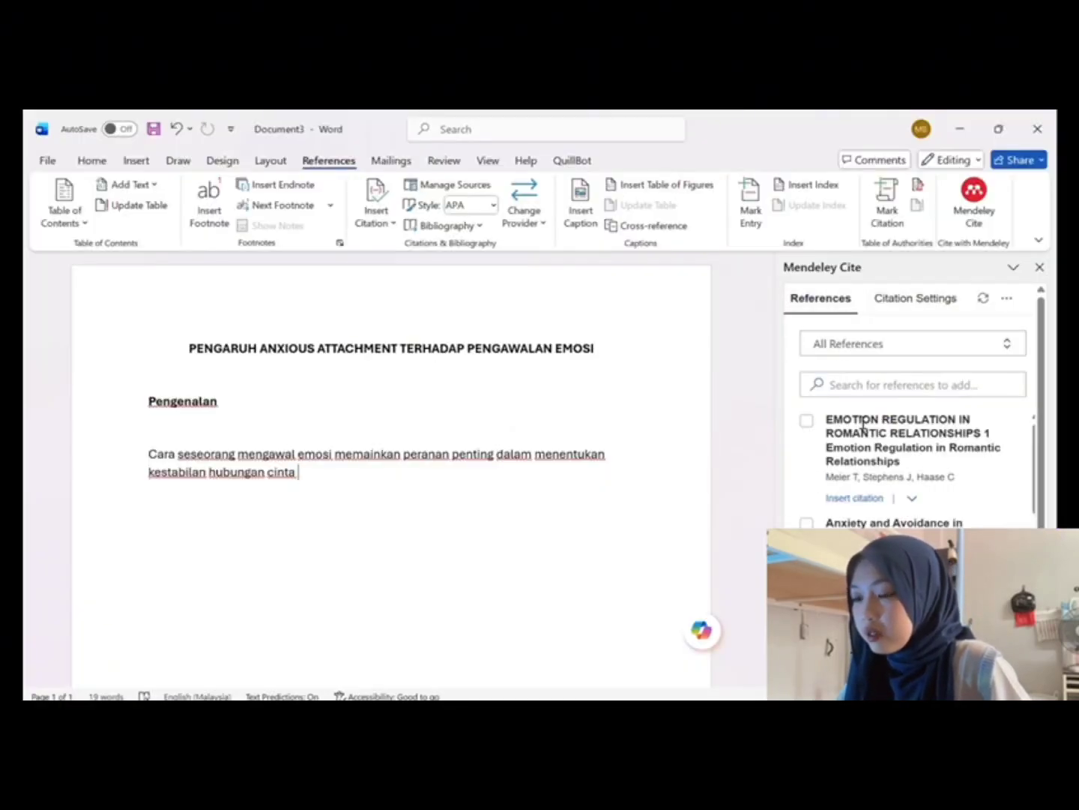
Step: Insert (Meier et al., n.d.) after the emotional-control sentence, with (Cassidy, 1994) on the next line
left_click(807, 421)
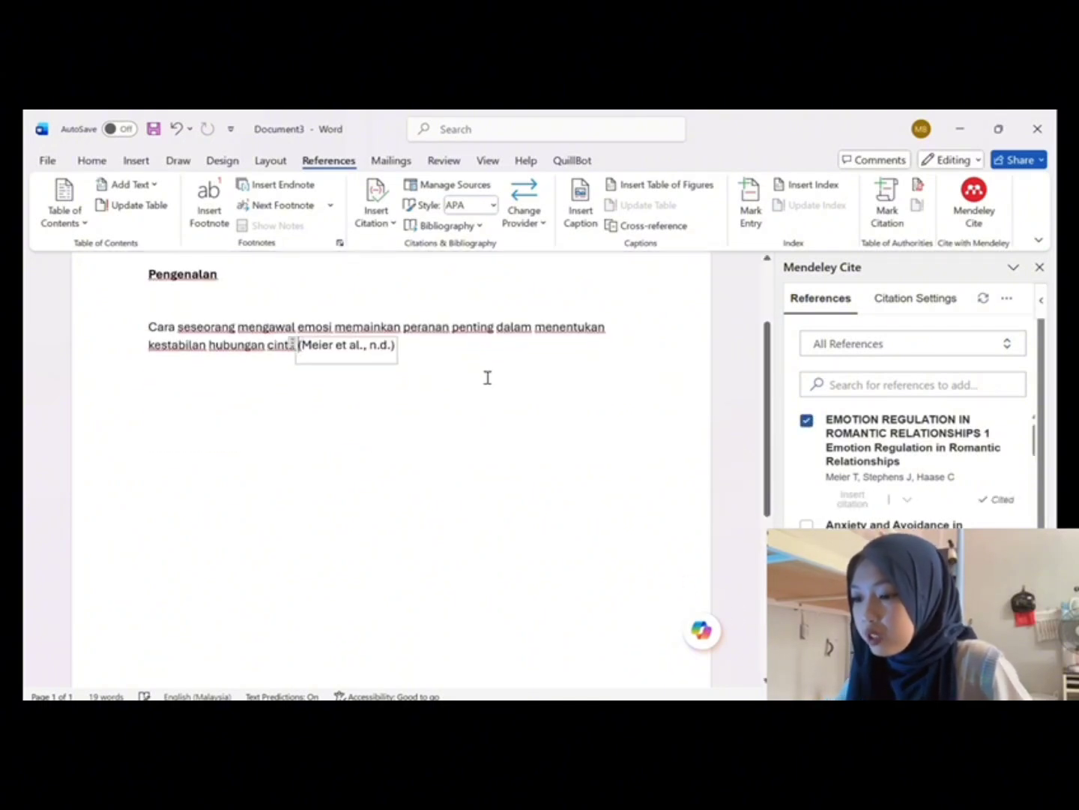
left_click(471, 400)
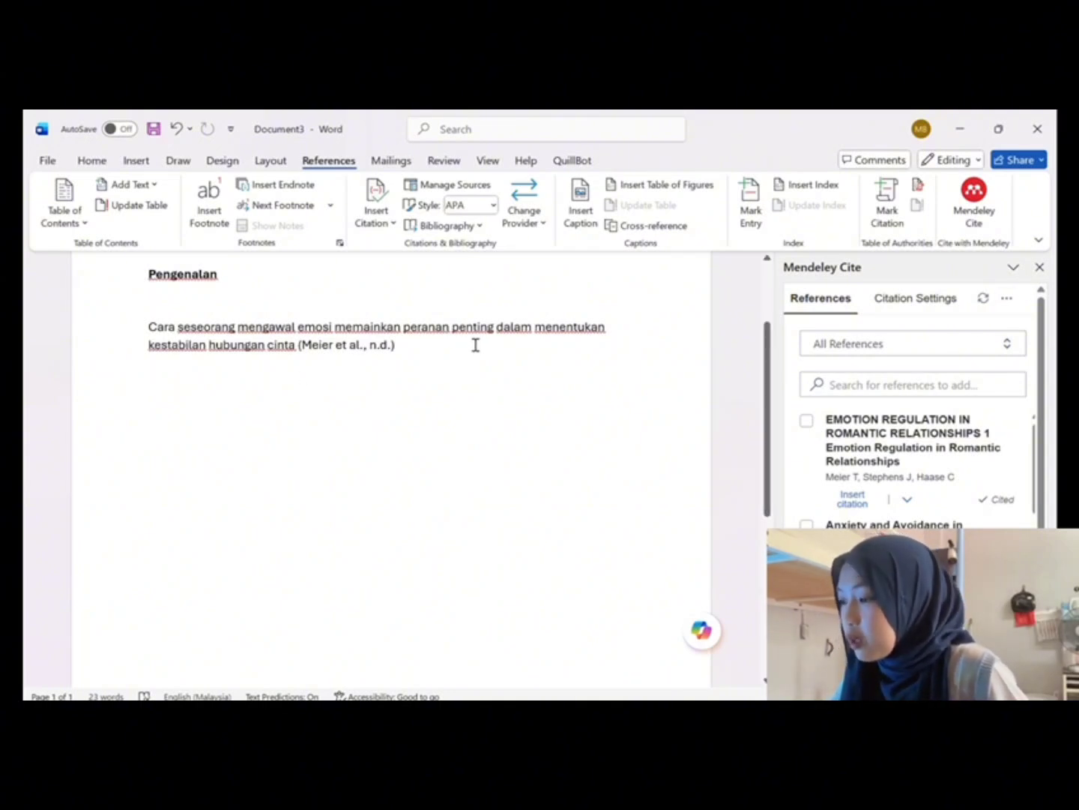
scroll(847, 468, "down", 3)
scroll(847, 466, "down", 1)
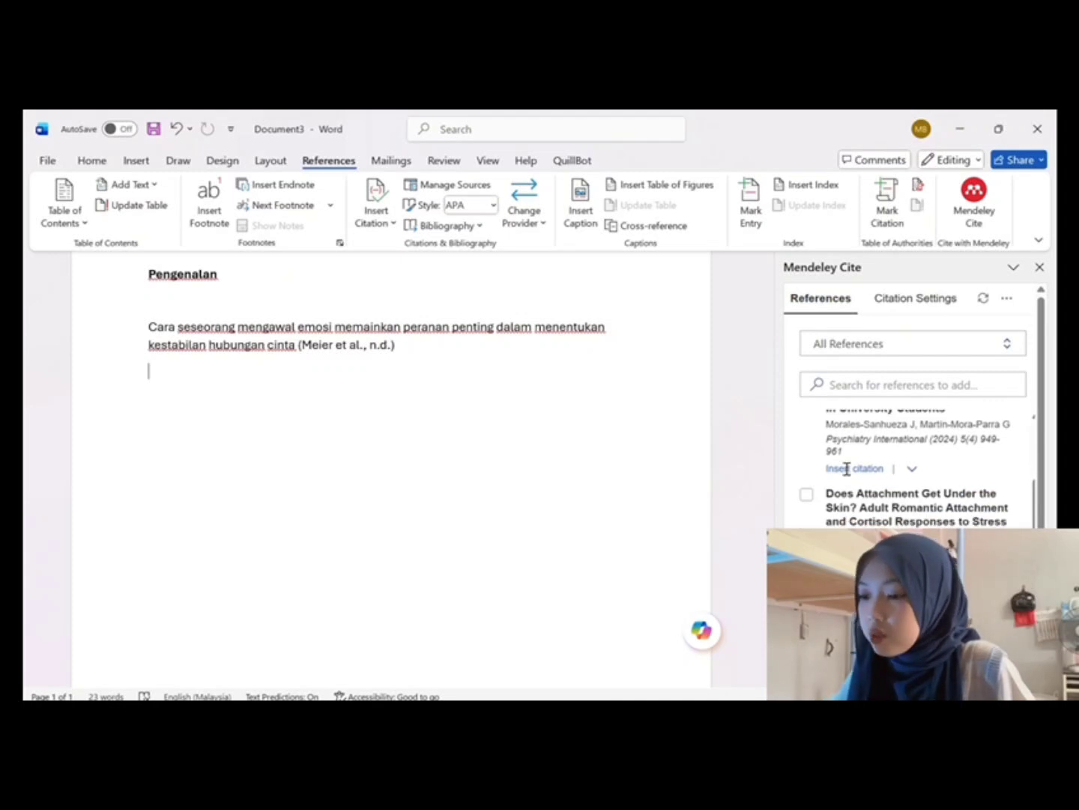
scroll(841, 449, "down", 1)
scroll(839, 450, "down", 2)
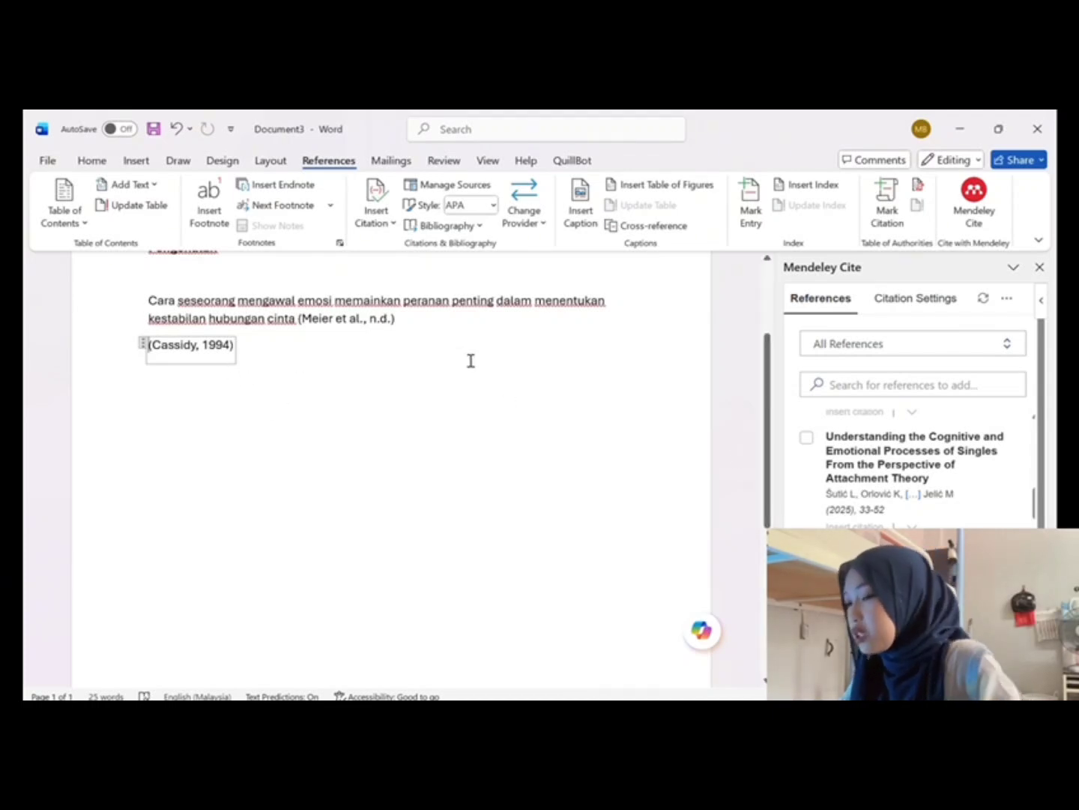
scroll(810, 450, "up", 2)
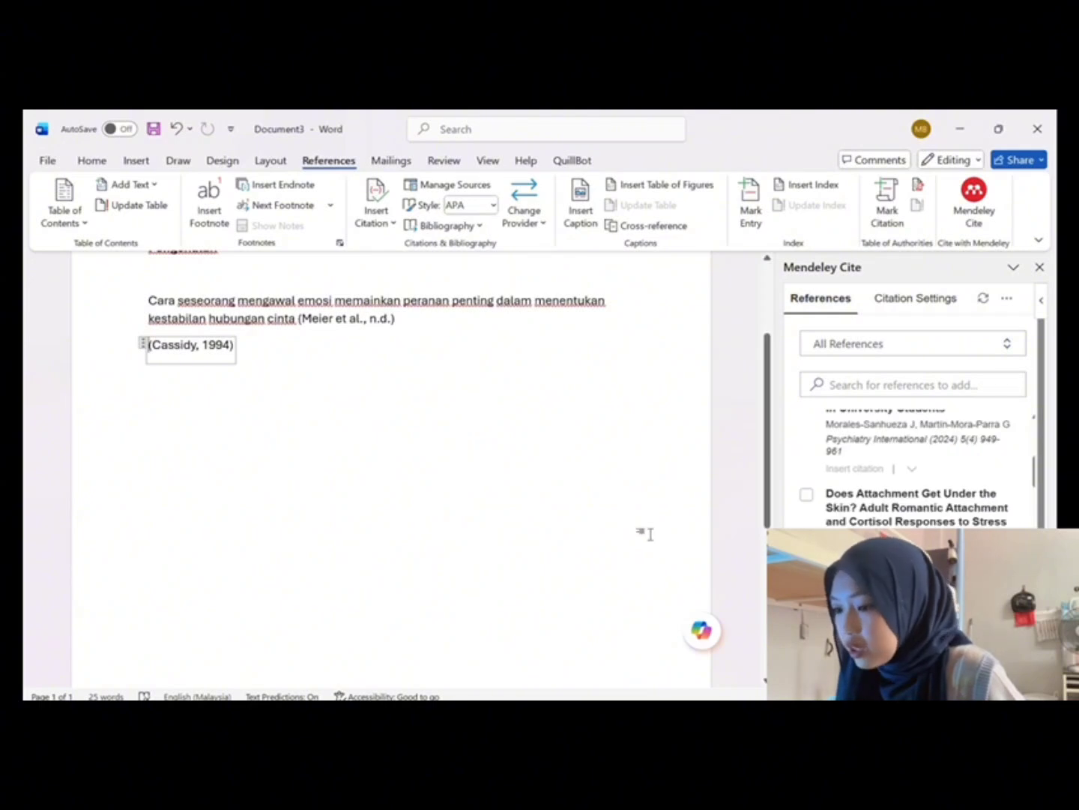
left_click(397, 422)
Step: Select the Meier and Cassidy citations and merge them with Mendeley Cite's Merge Citations
left_click_drag(319, 337, 347, 359)
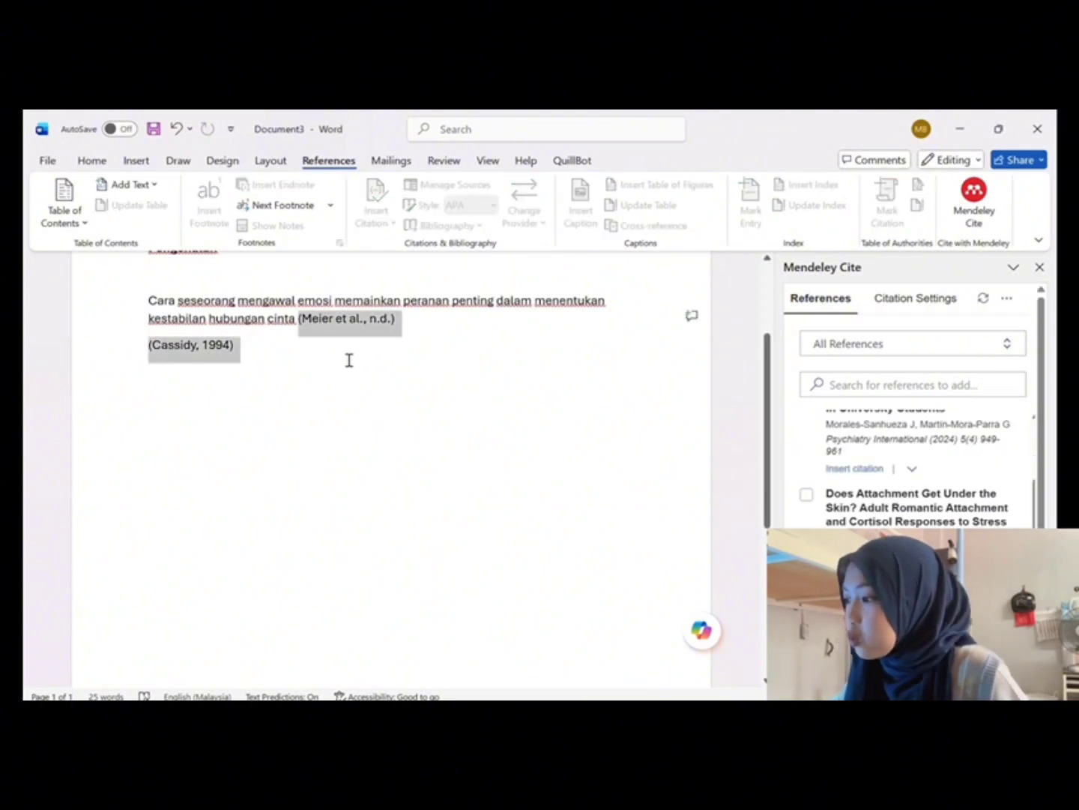
scroll(927, 519, "up", 3)
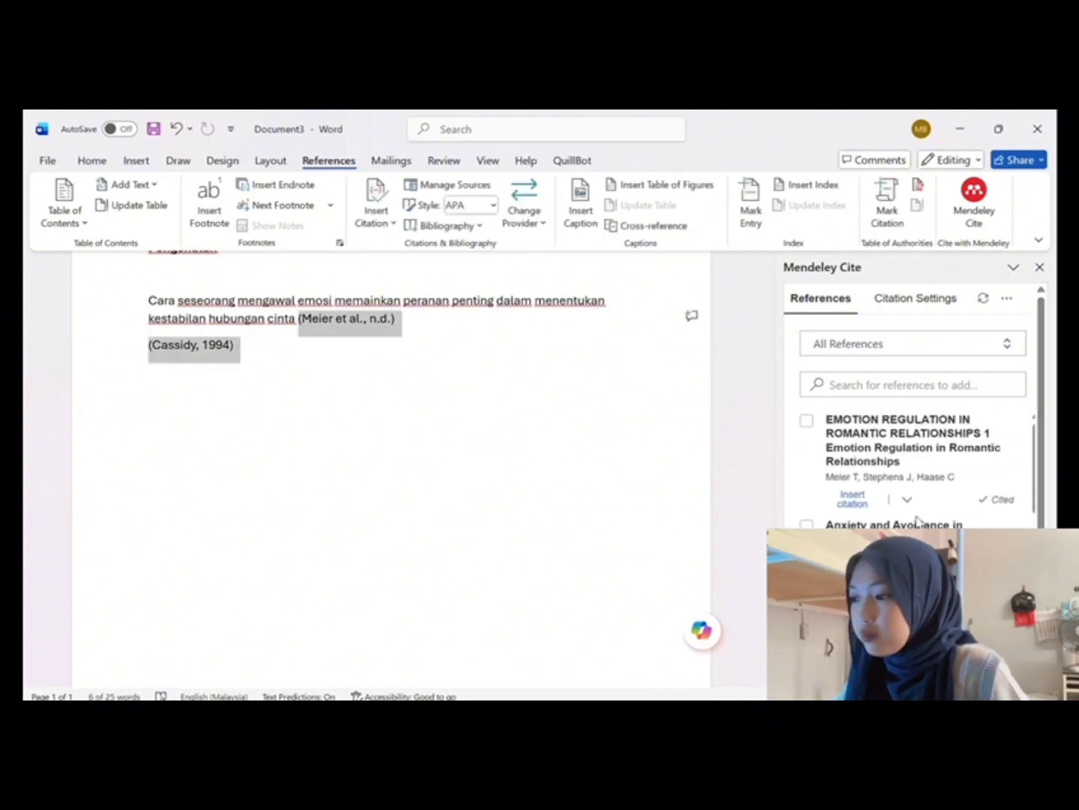
left_click(808, 420)
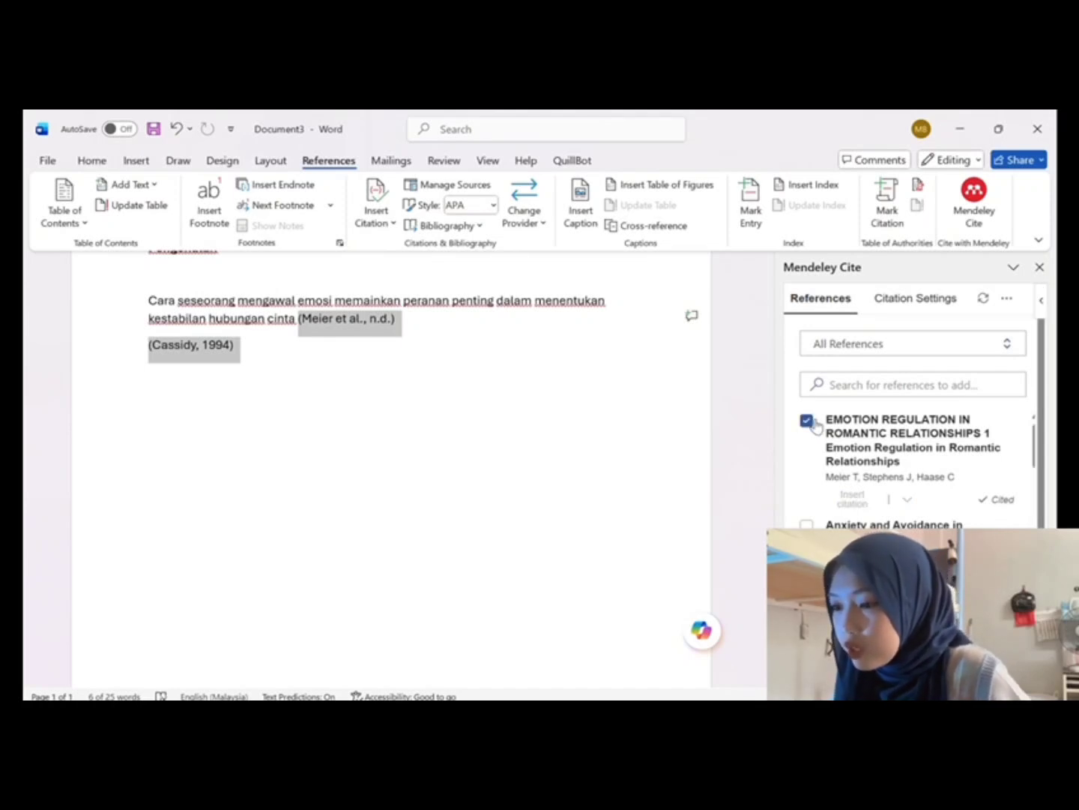
scroll(815, 424, "down", 10)
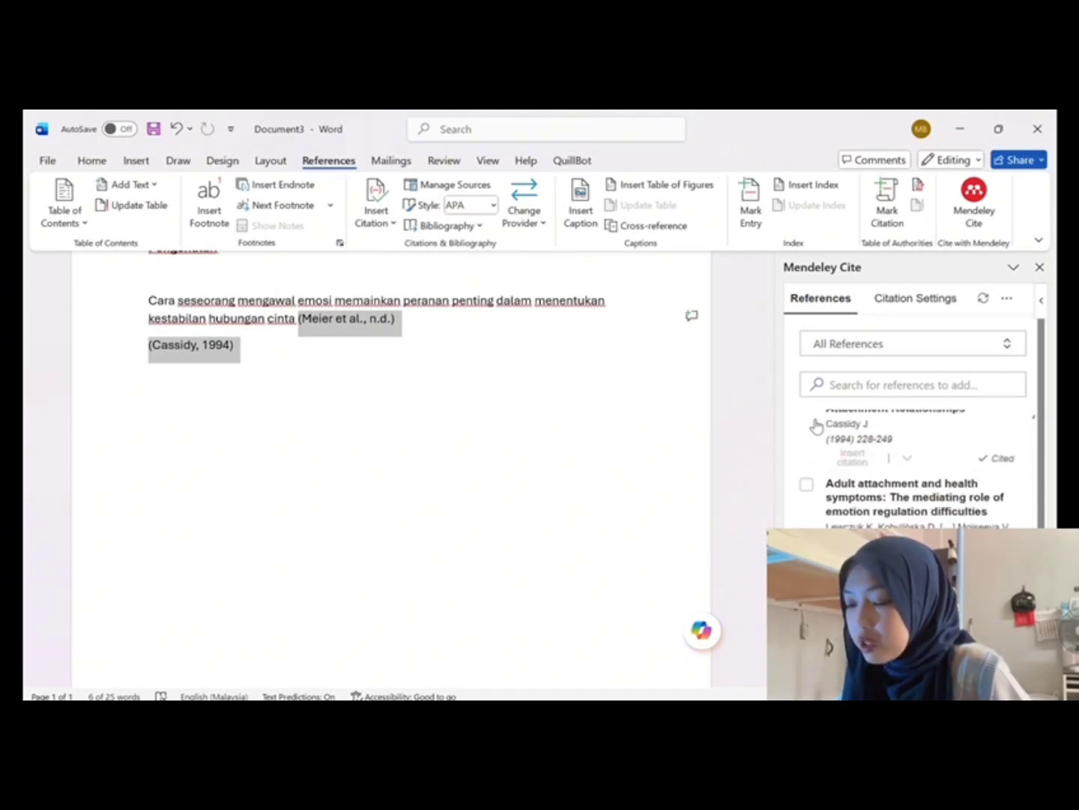
scroll(816, 425, "up", 2)
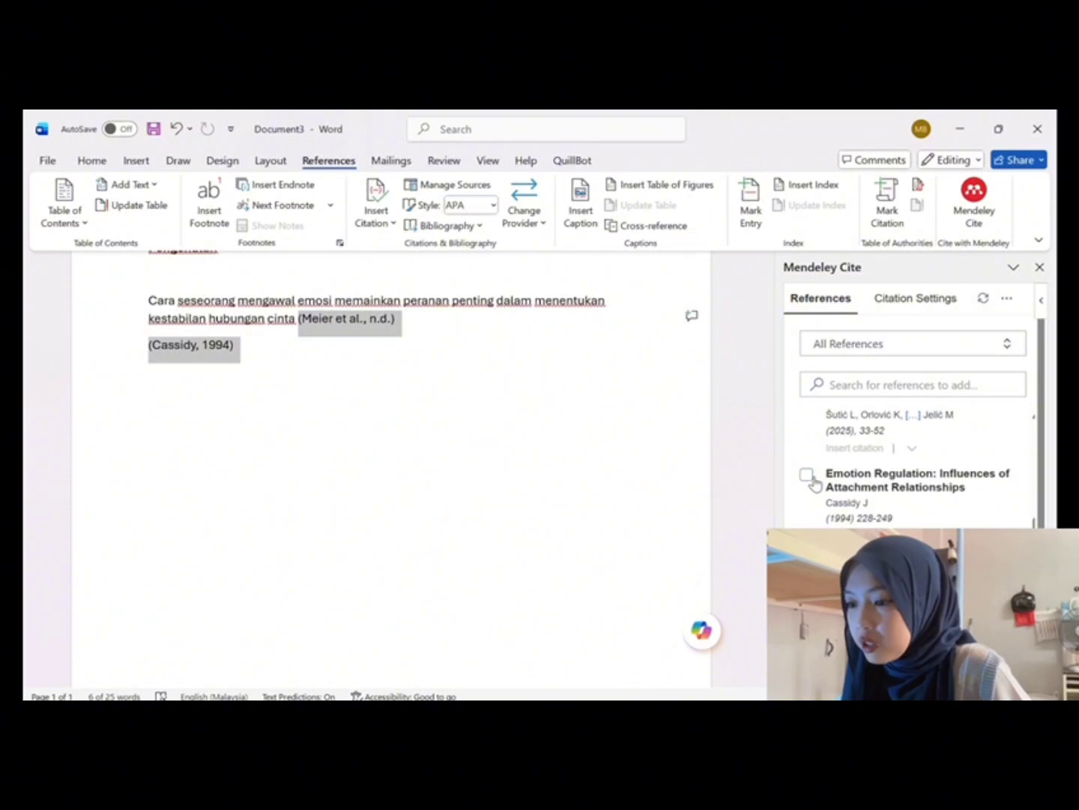
left_click(1007, 299)
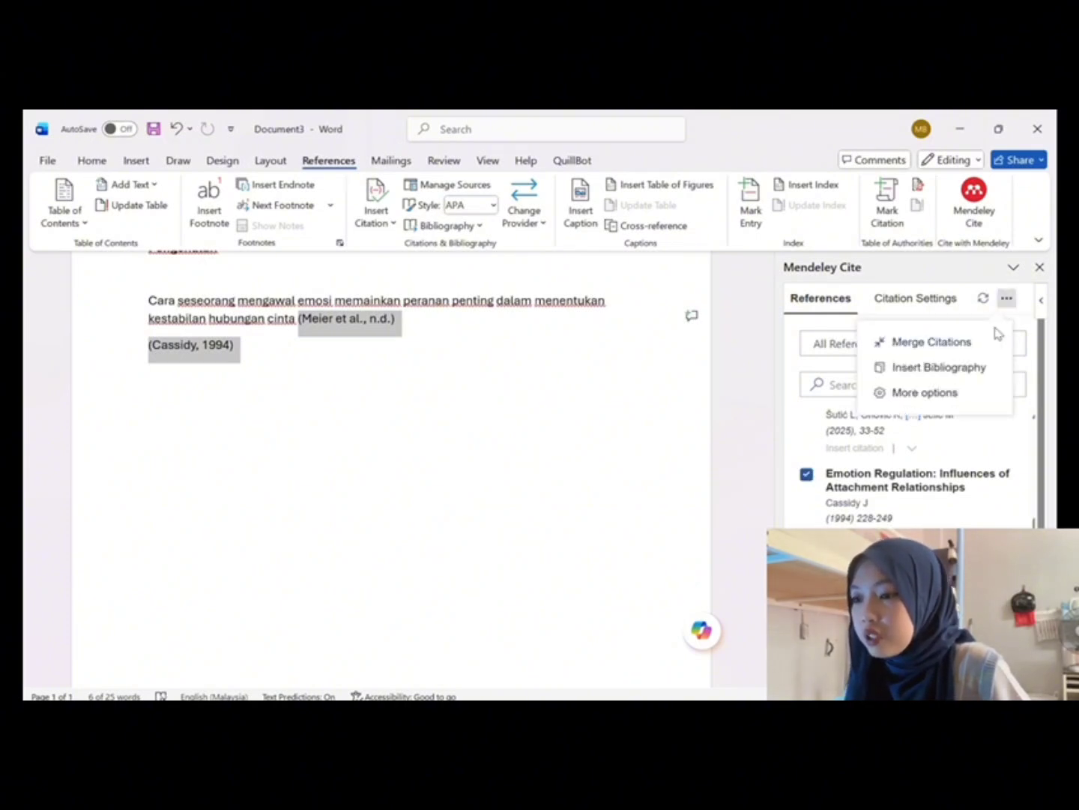
left_click(973, 345)
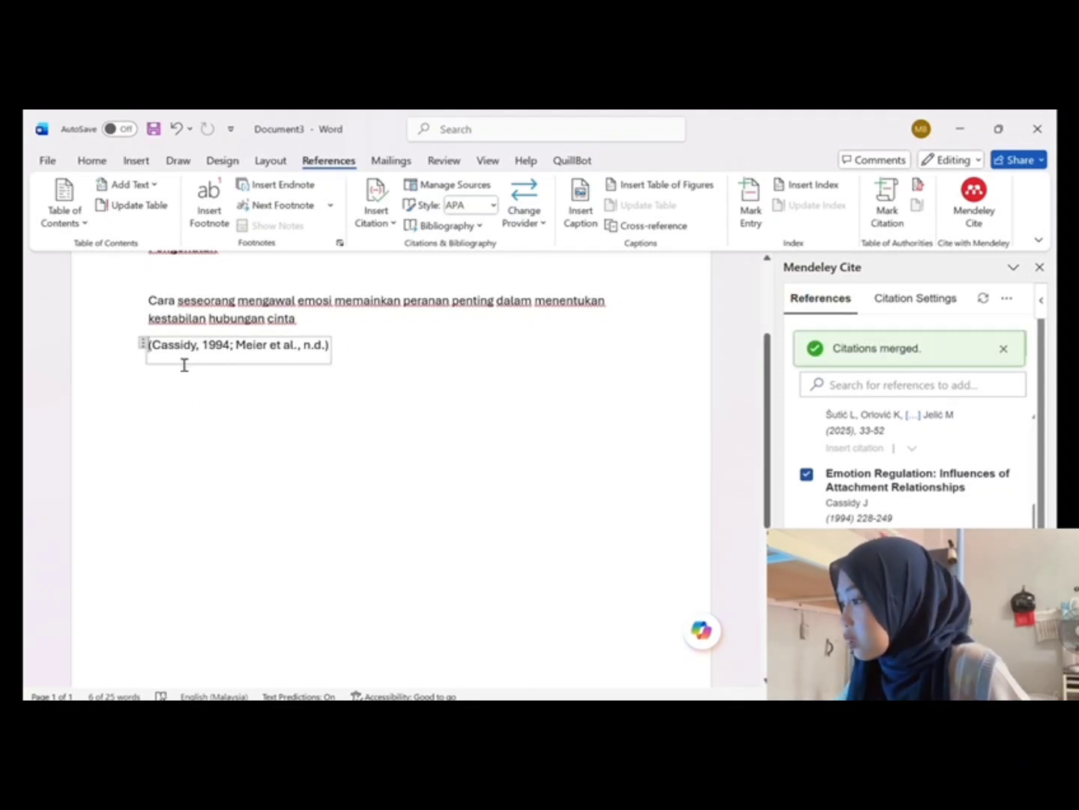
left_click(156, 363)
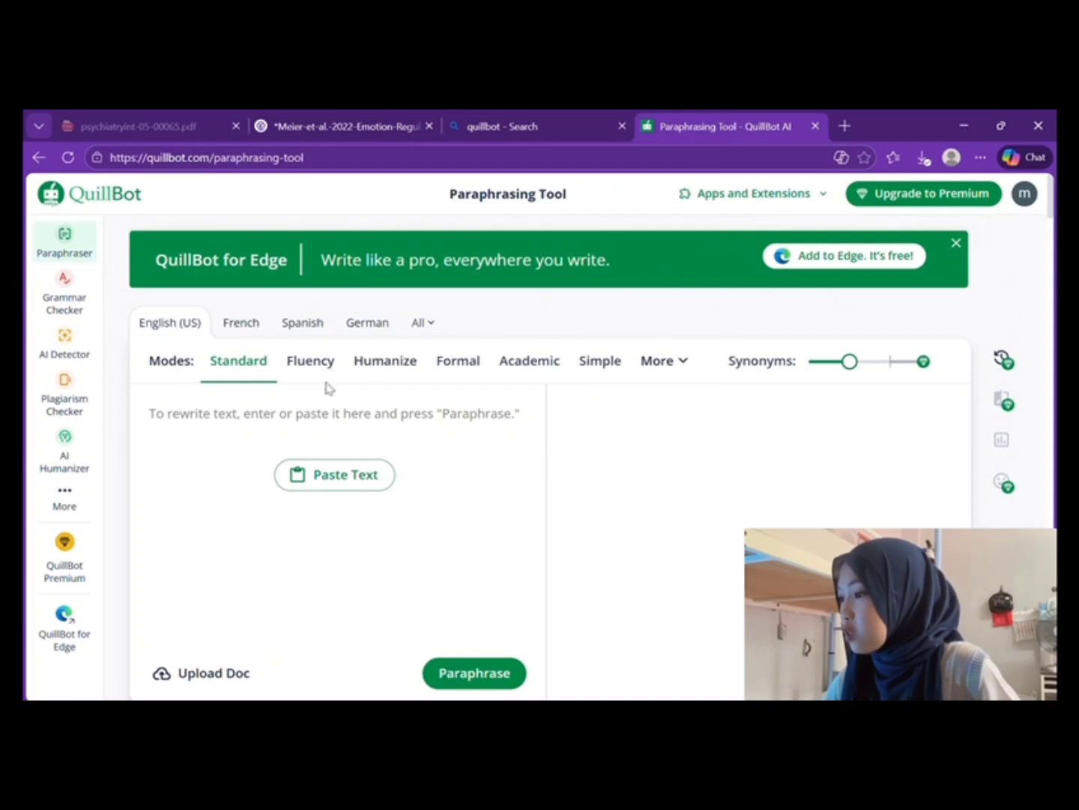
Step: Copy the page 4 'Early in a relationship…' sentence from the Meier et al. PDF
left_click(326, 120)
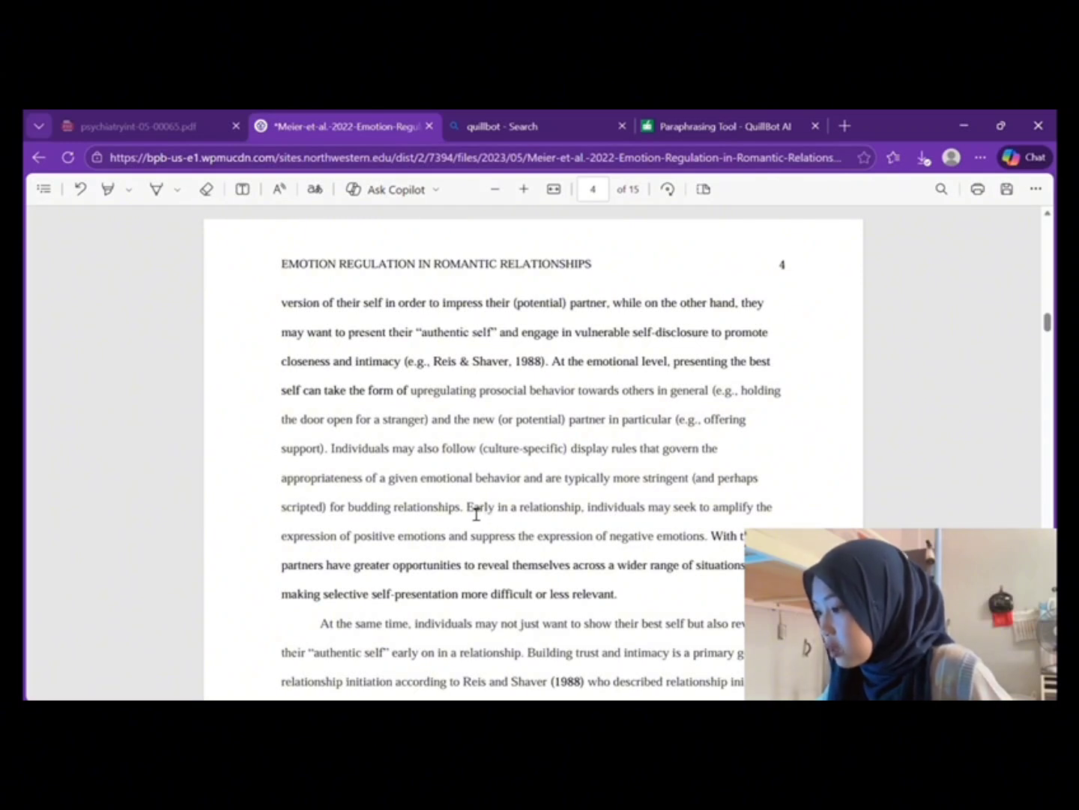
left_click_drag(467, 512, 717, 540)
key("ctrl+c")
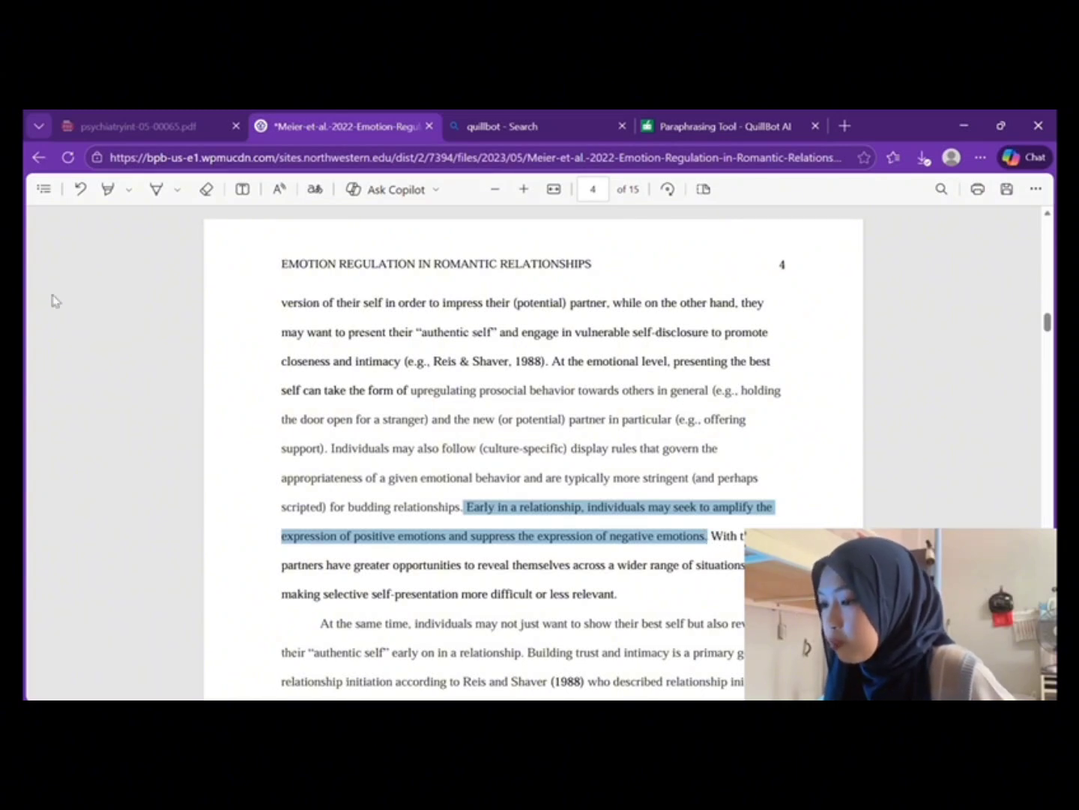
left_click(706, 128)
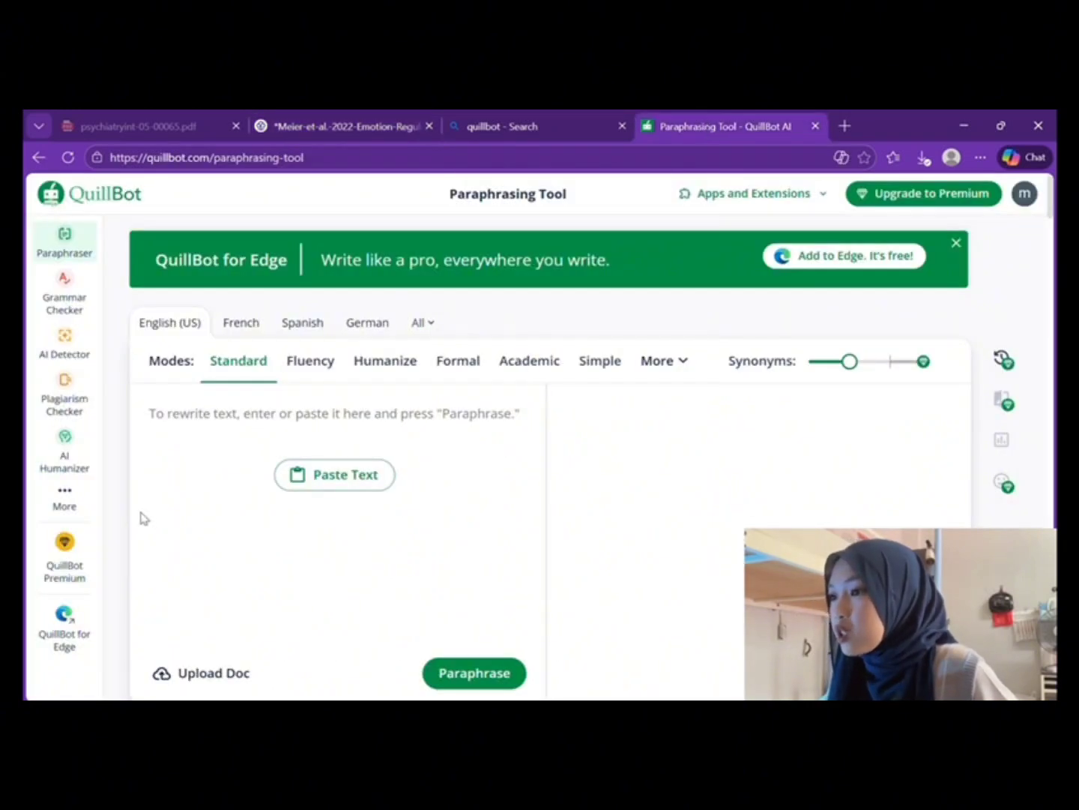
Step: Paste the 'Early in a relationship…' sentence into QuillBot and remove its line break
left_click(337, 474)
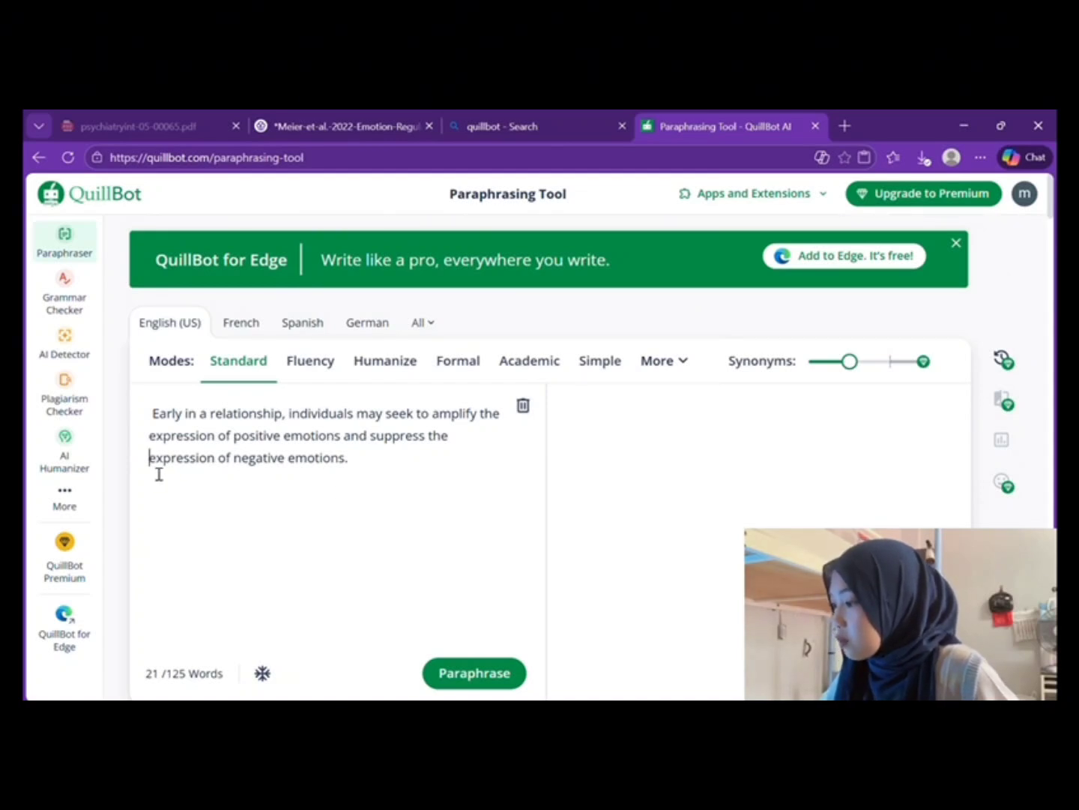
key("BackSpace")
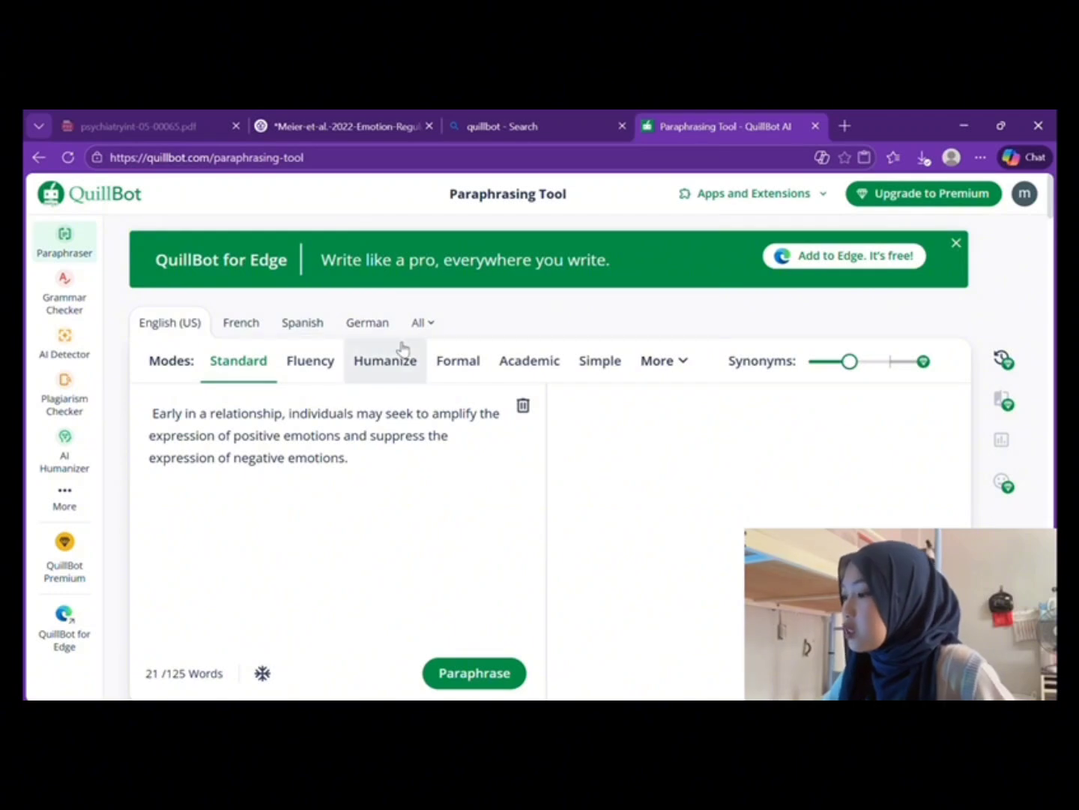
left_click(418, 324)
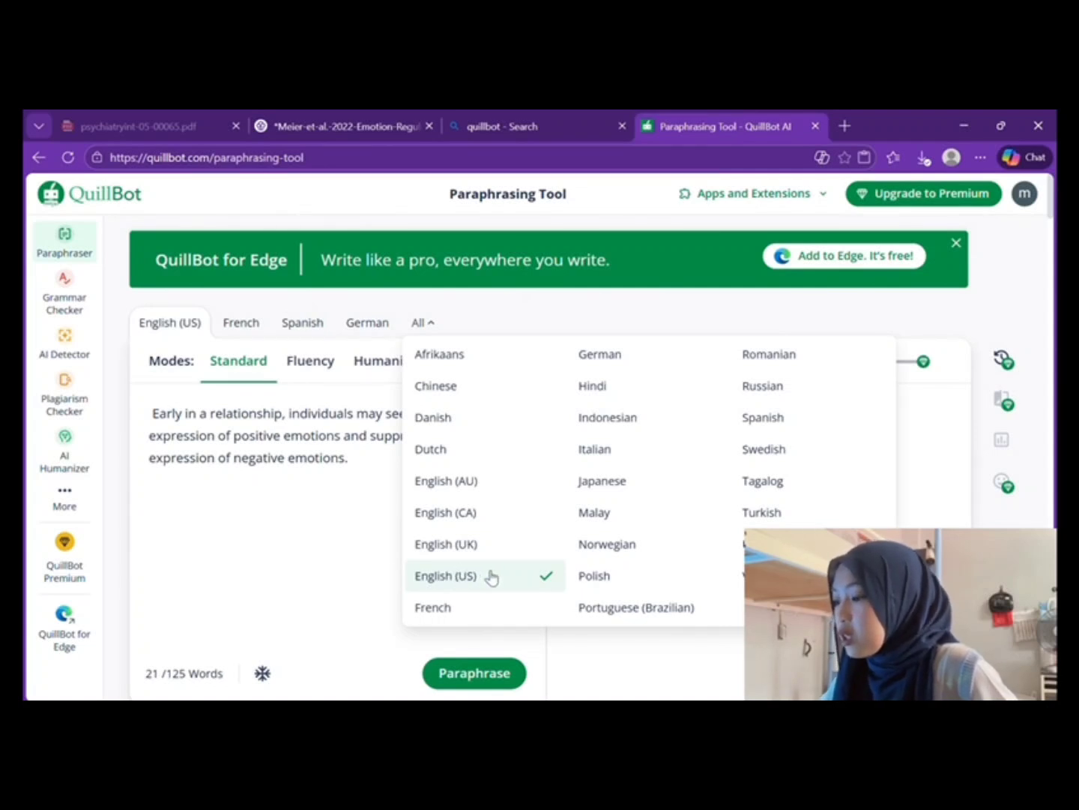
left_click(376, 562)
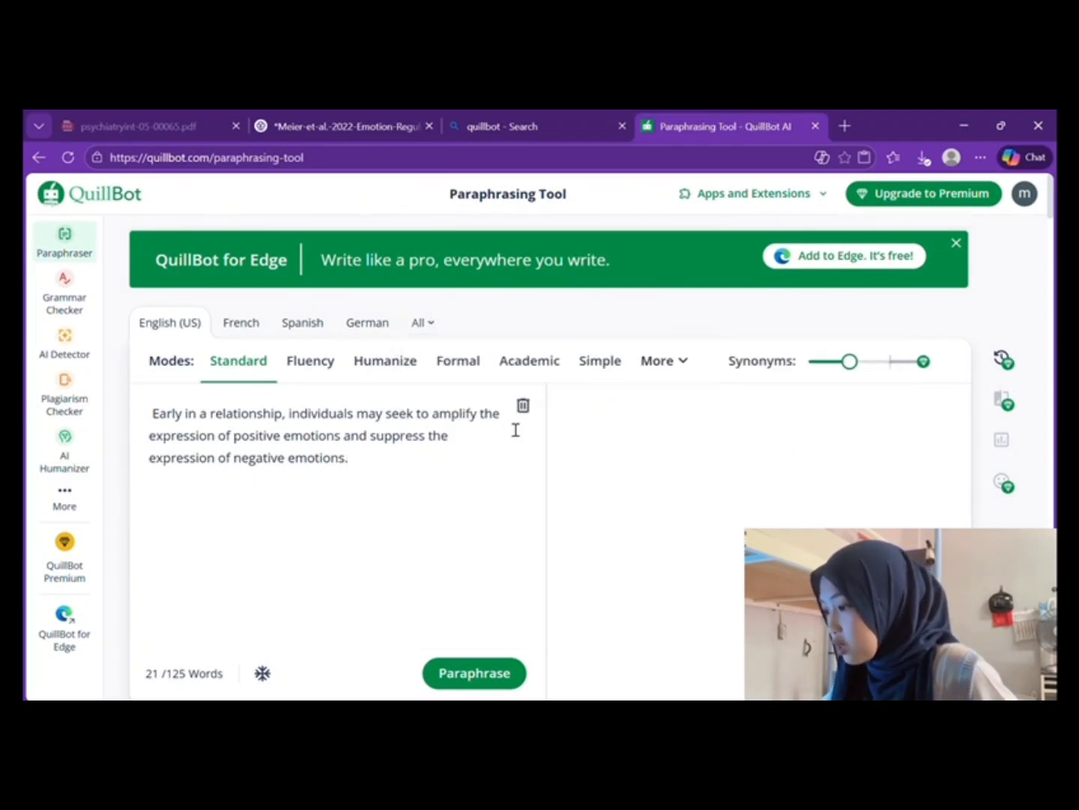
Step: Paraphrase the sentence in Standard mode, copy the output, and return to Word
left_click(478, 674)
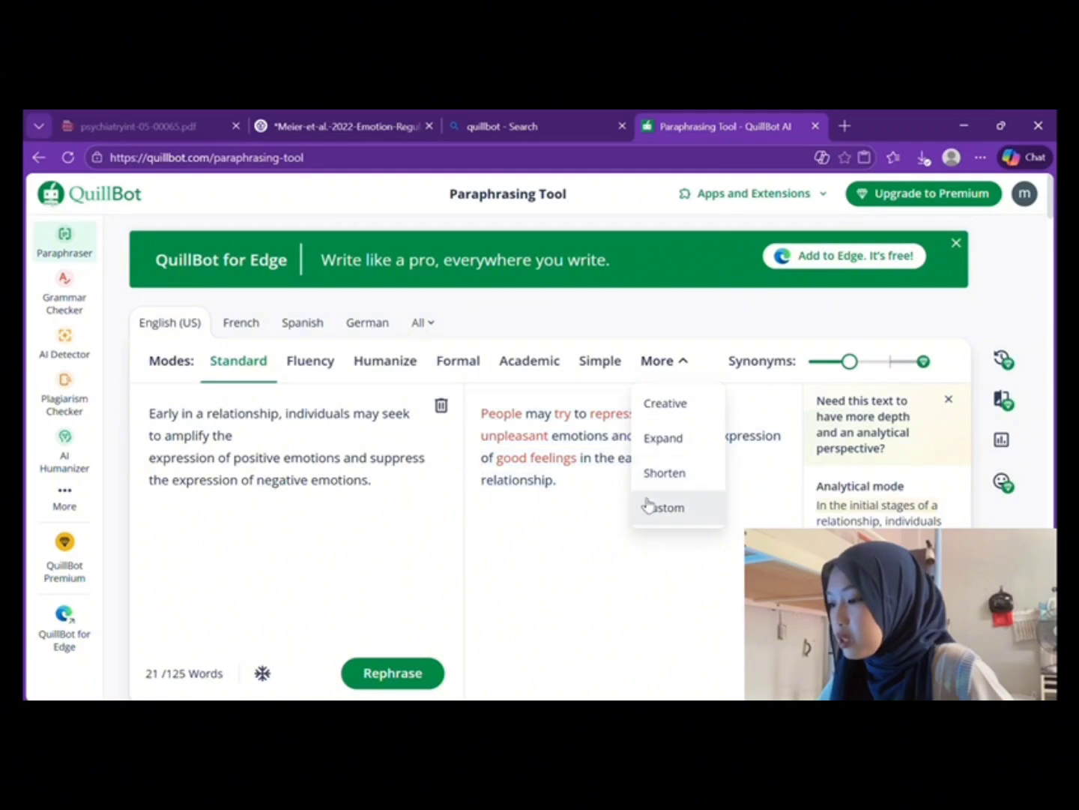
left_click(611, 553)
scroll(624, 550, "down", 1)
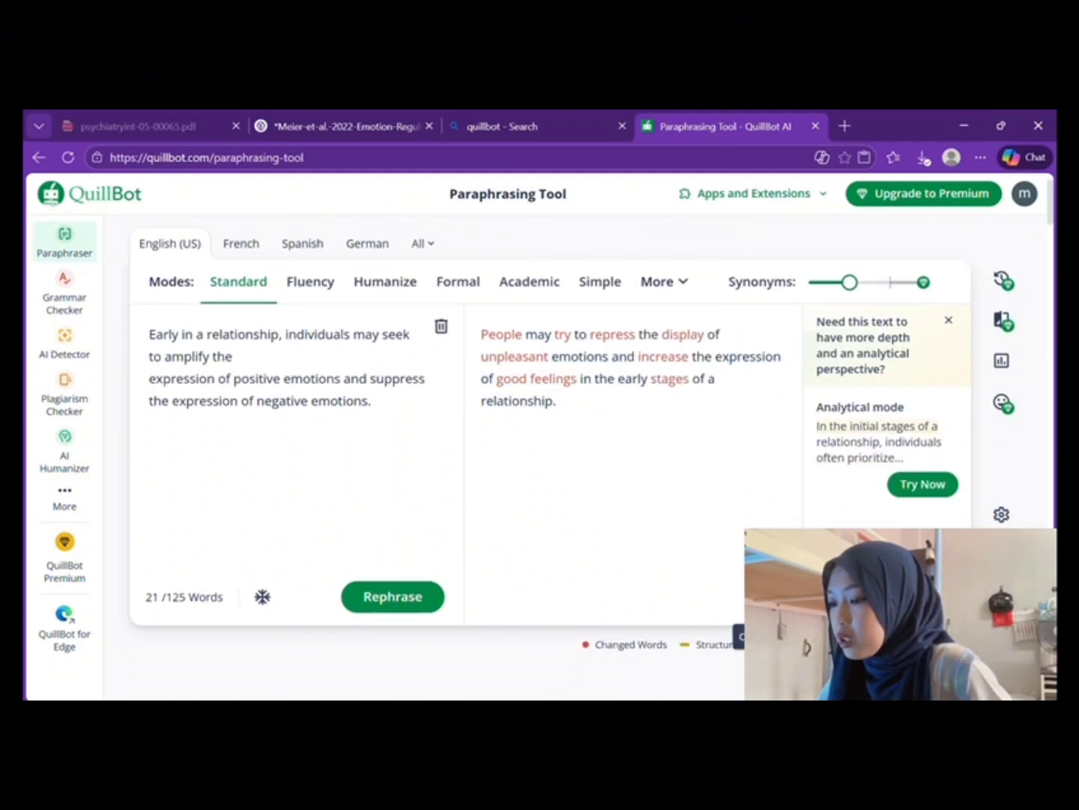
left_click(779, 597)
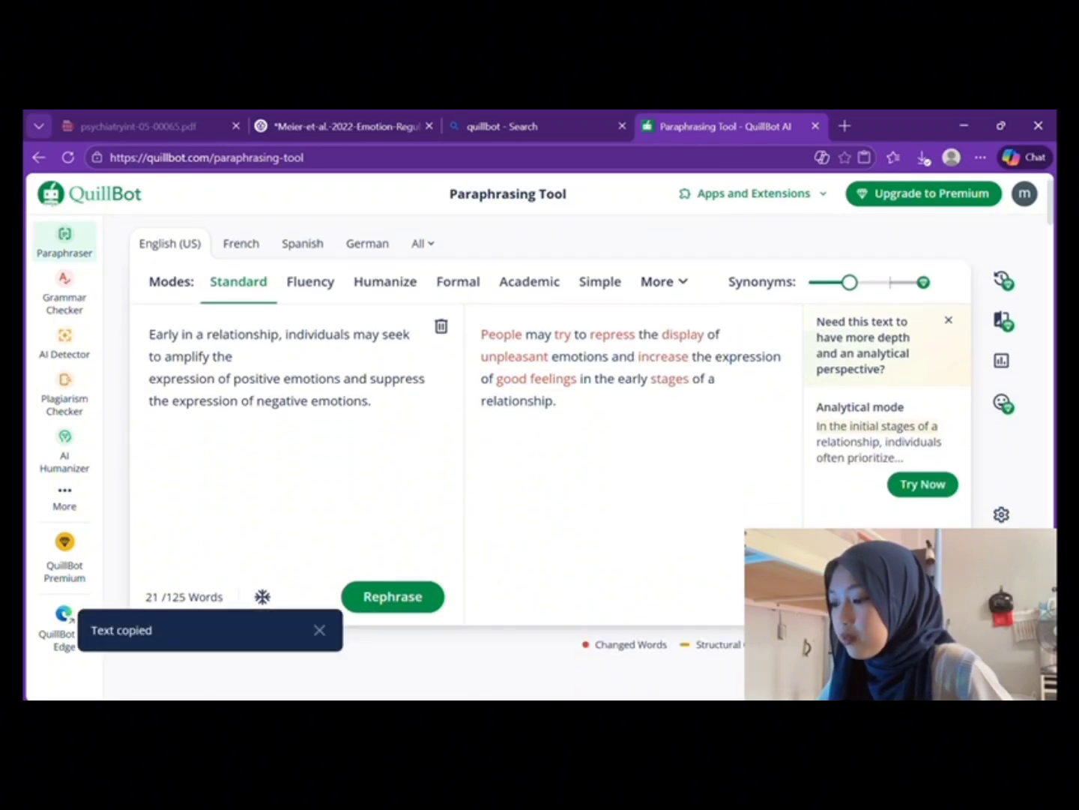
key("alt+Tab")
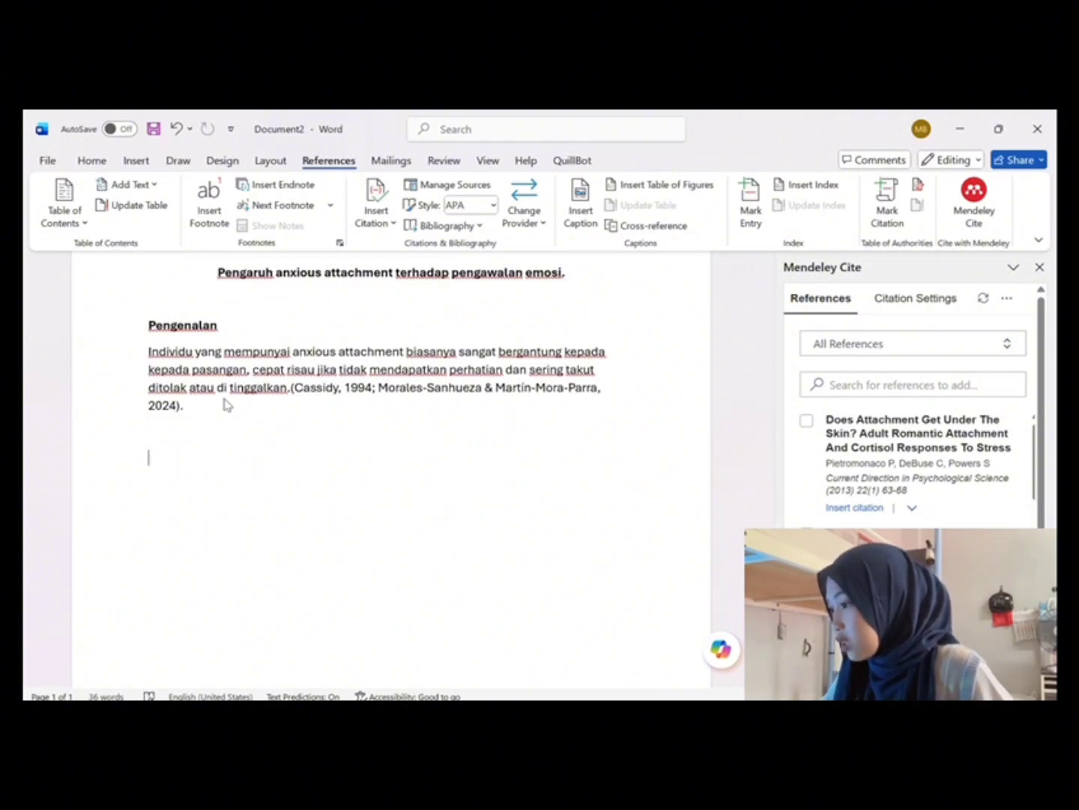
Step: Paste the paraphrased paragraph and cite it as (Meier et al., n.d.) from Emotion Regulation in Romantic Relationships
key("ctrl+v")
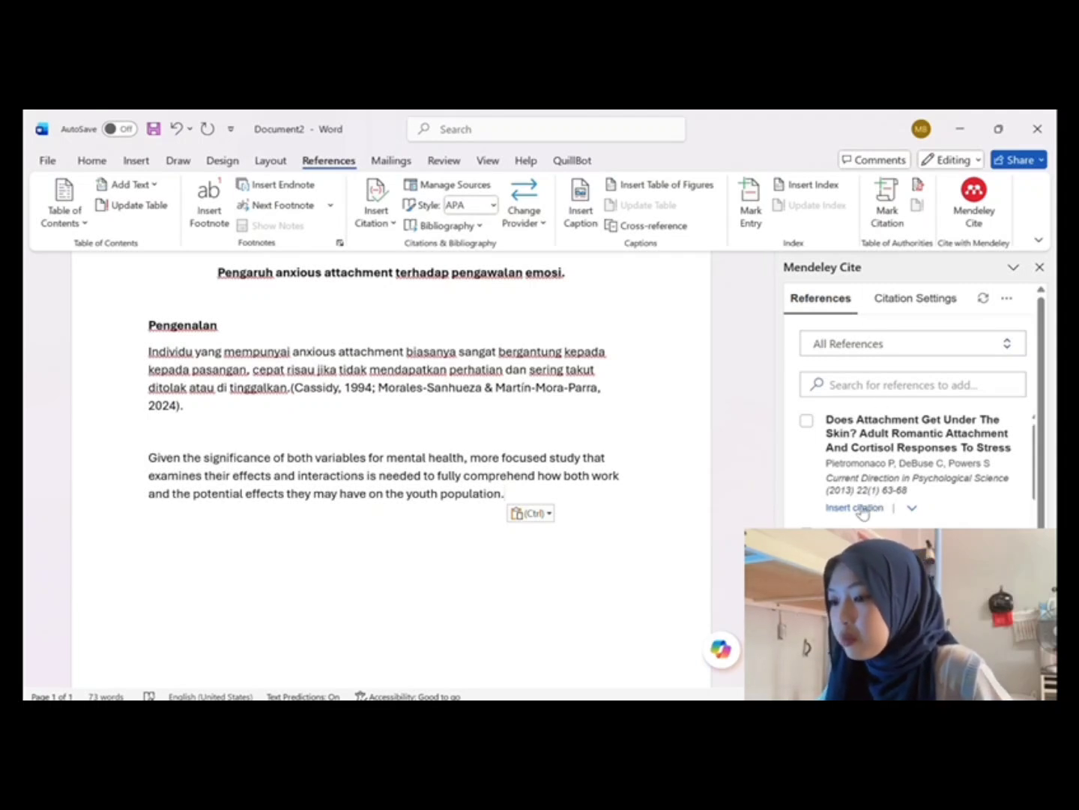
scroll(911, 465, "down", 1)
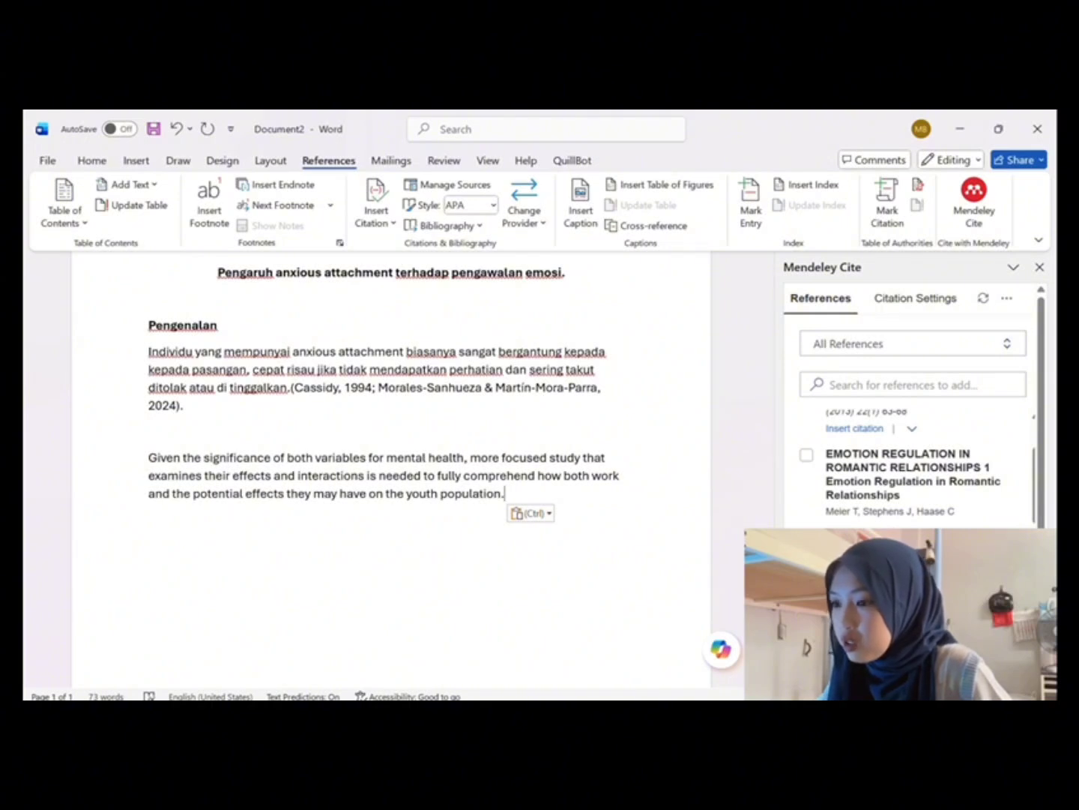
left_click(807, 454)
left_click(911, 660)
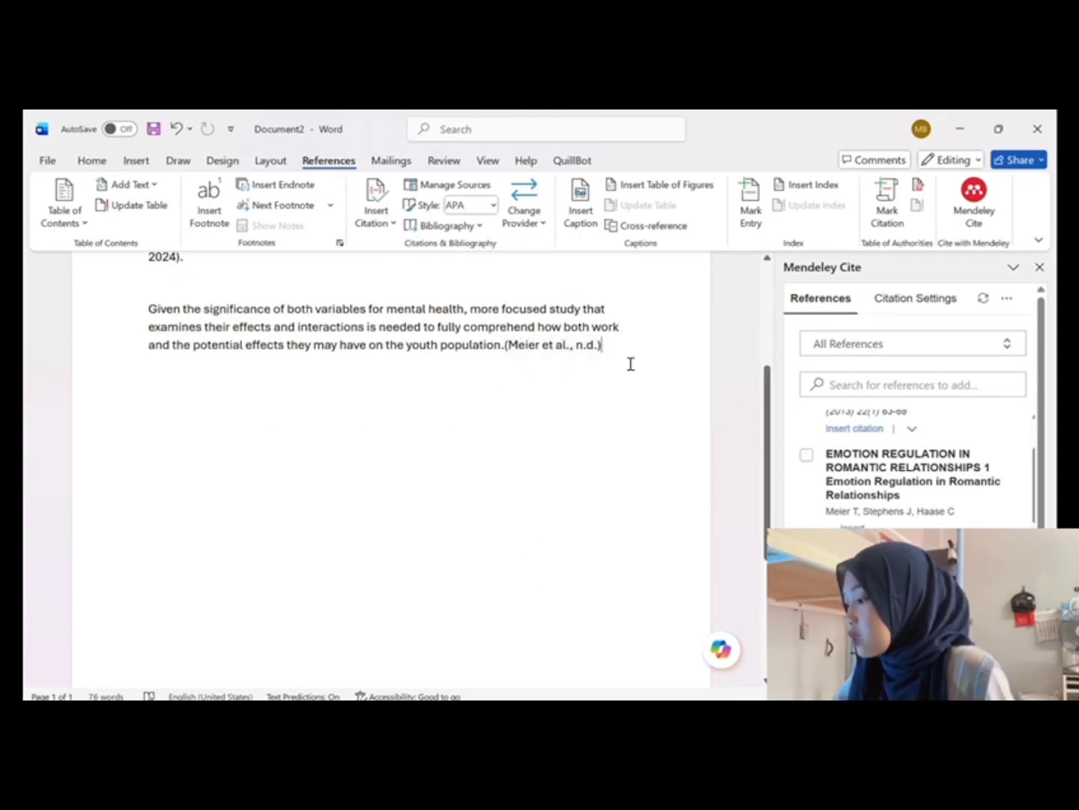
key("Return")
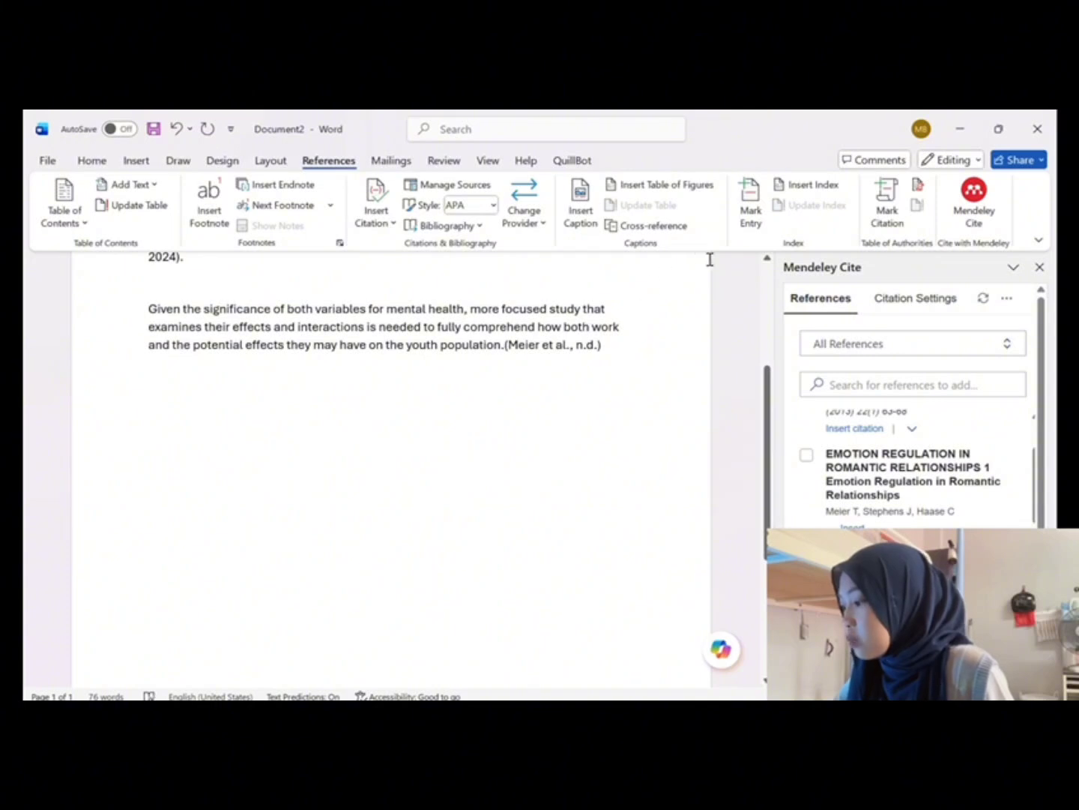
scroll(857, 495, "up", 2)
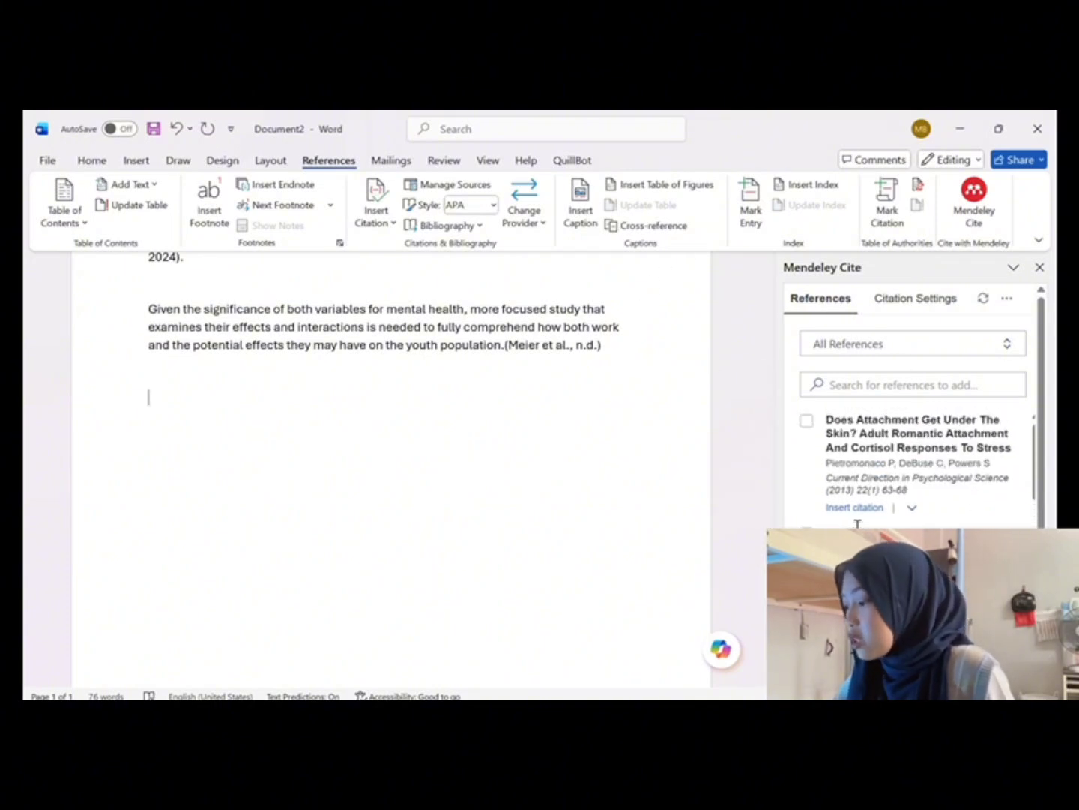
Step: Insert the bibliography listing Cassidy (1994), Meier et al. (n.d.) and Morales-Sanhueza & Martín-Mora-Parra (2024)
left_click(1011, 298)
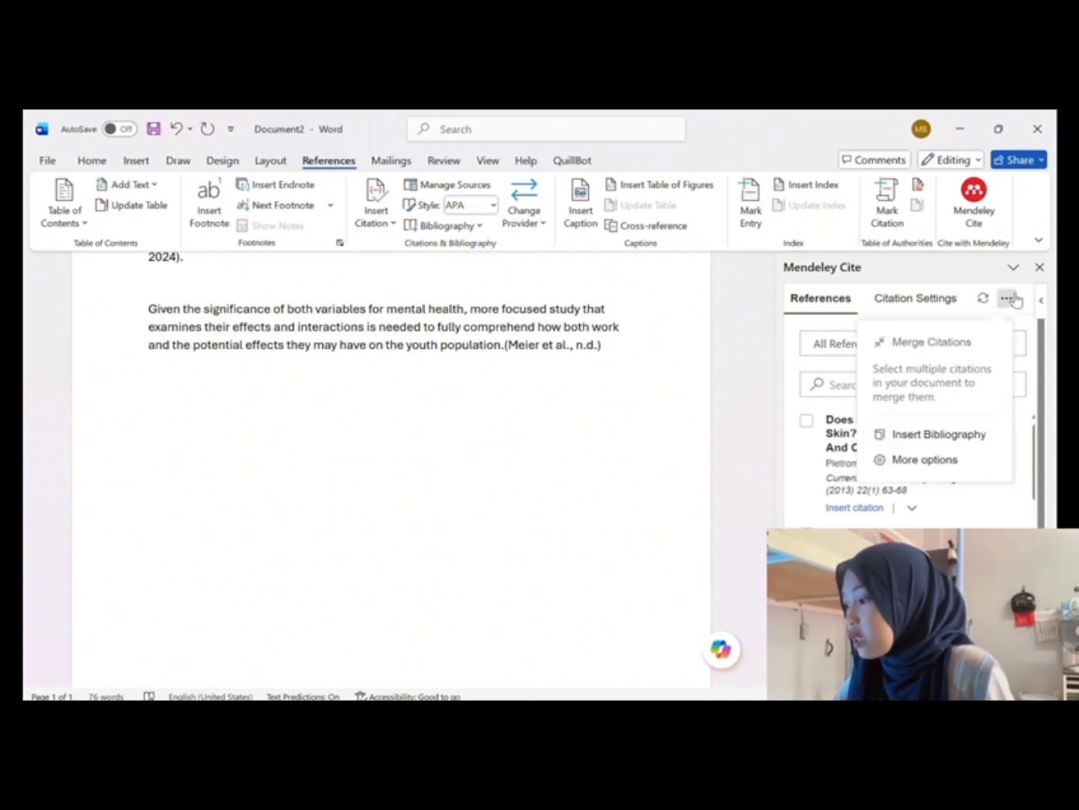
left_click(941, 435)
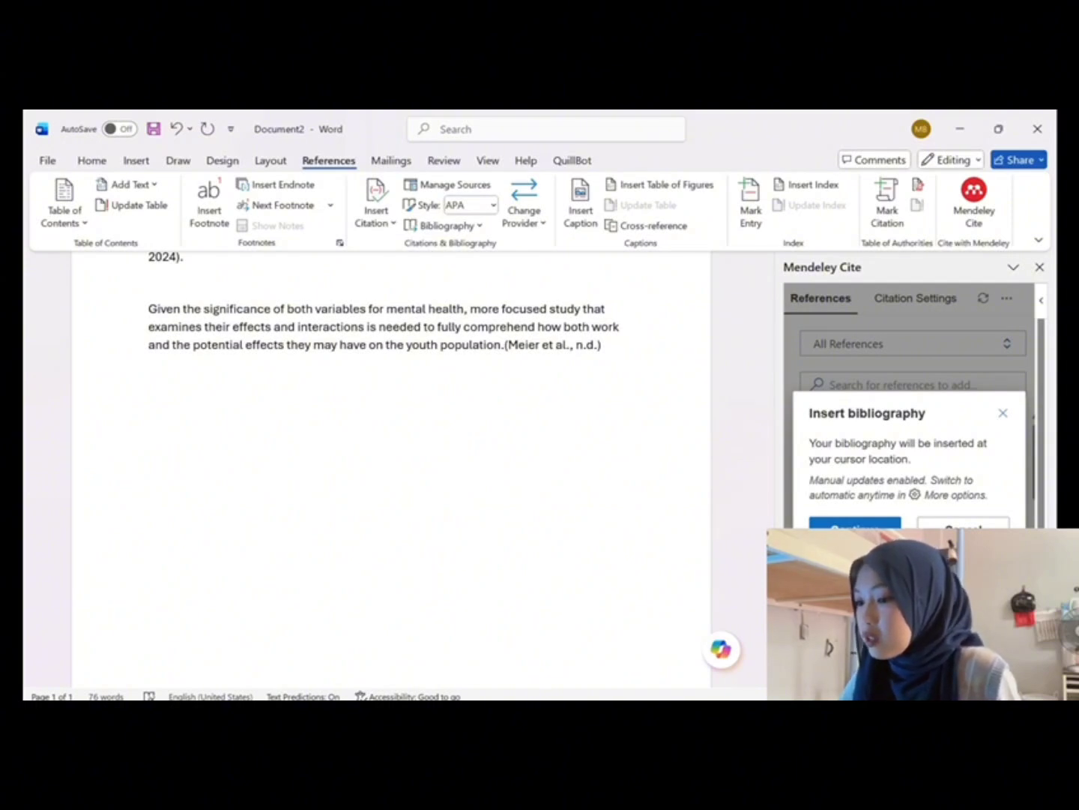
left_click(855, 526)
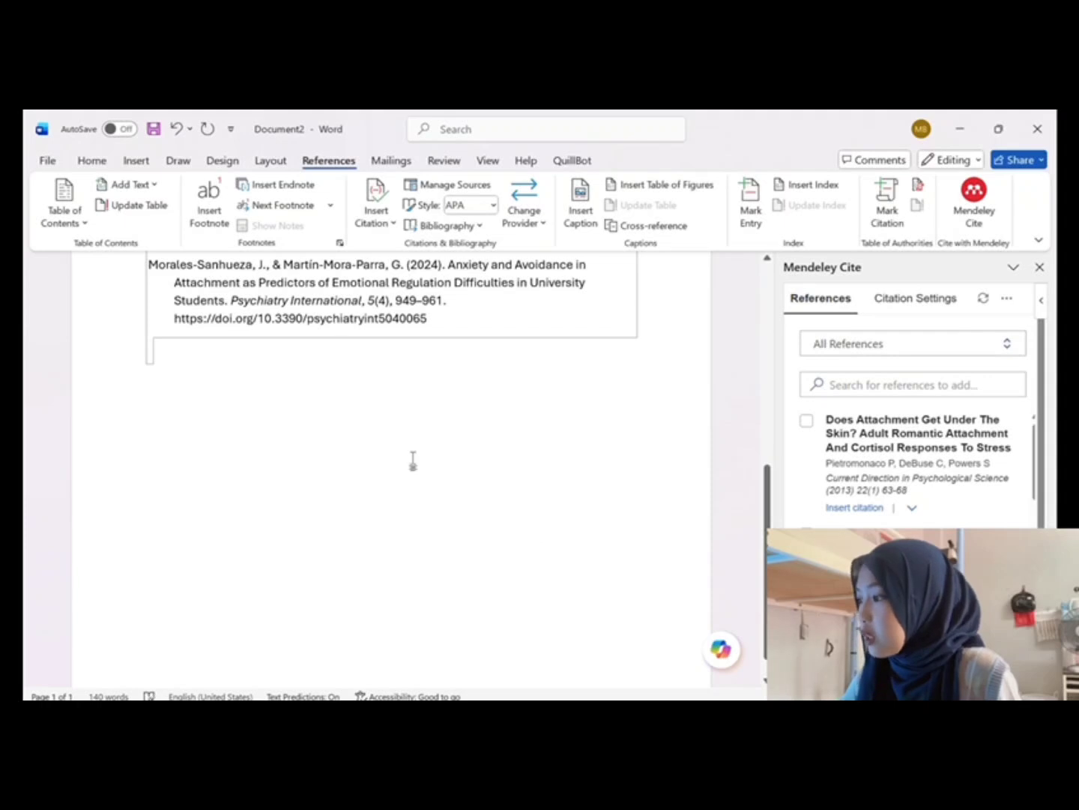
scroll(412, 461, "up", 4)
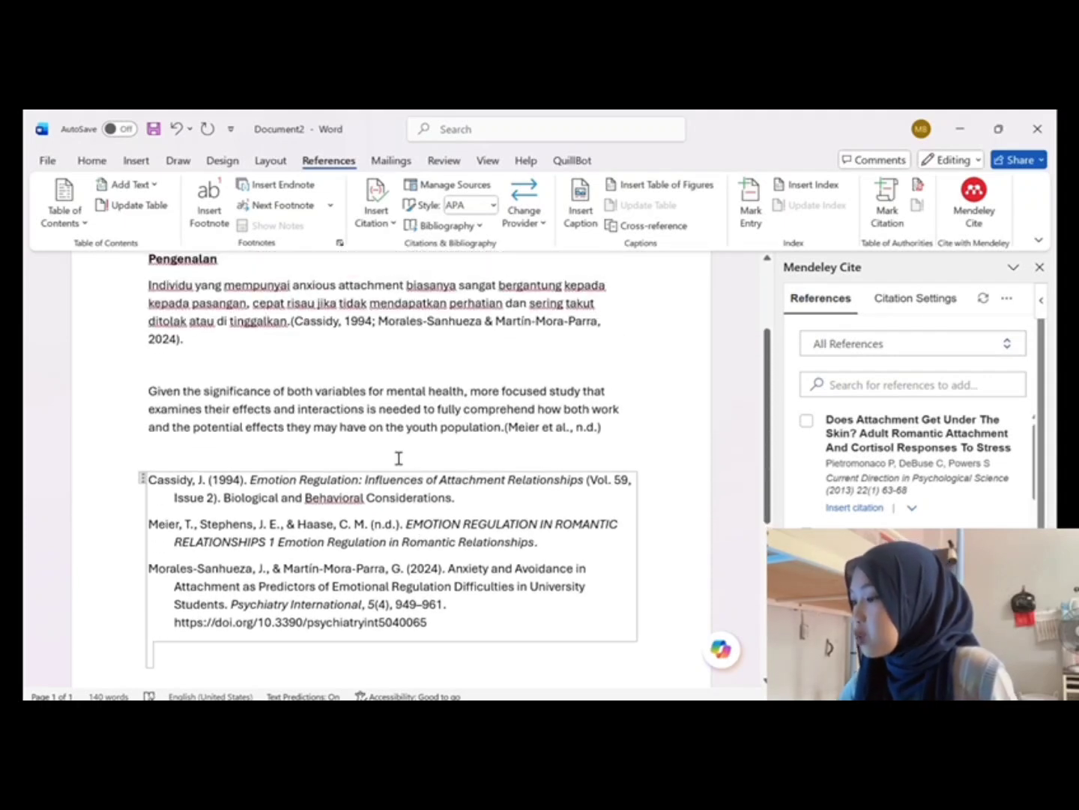
scroll(399, 458, "down", 1)
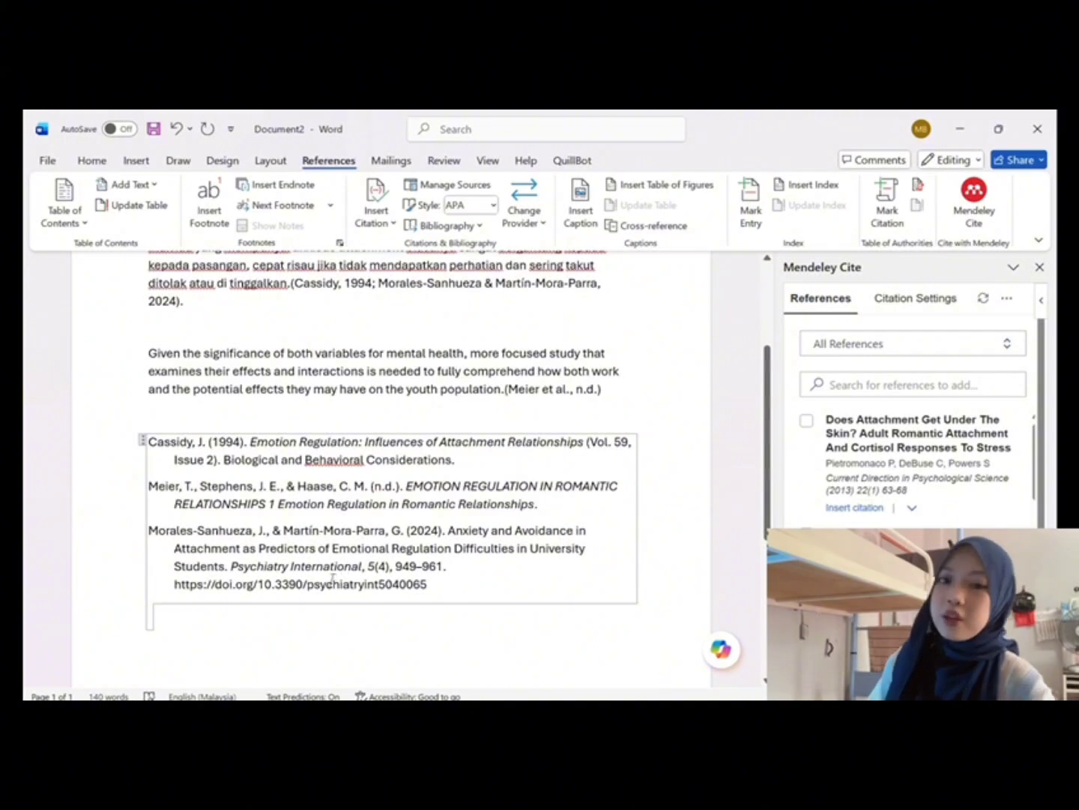
scroll(375, 566, "down", 3)
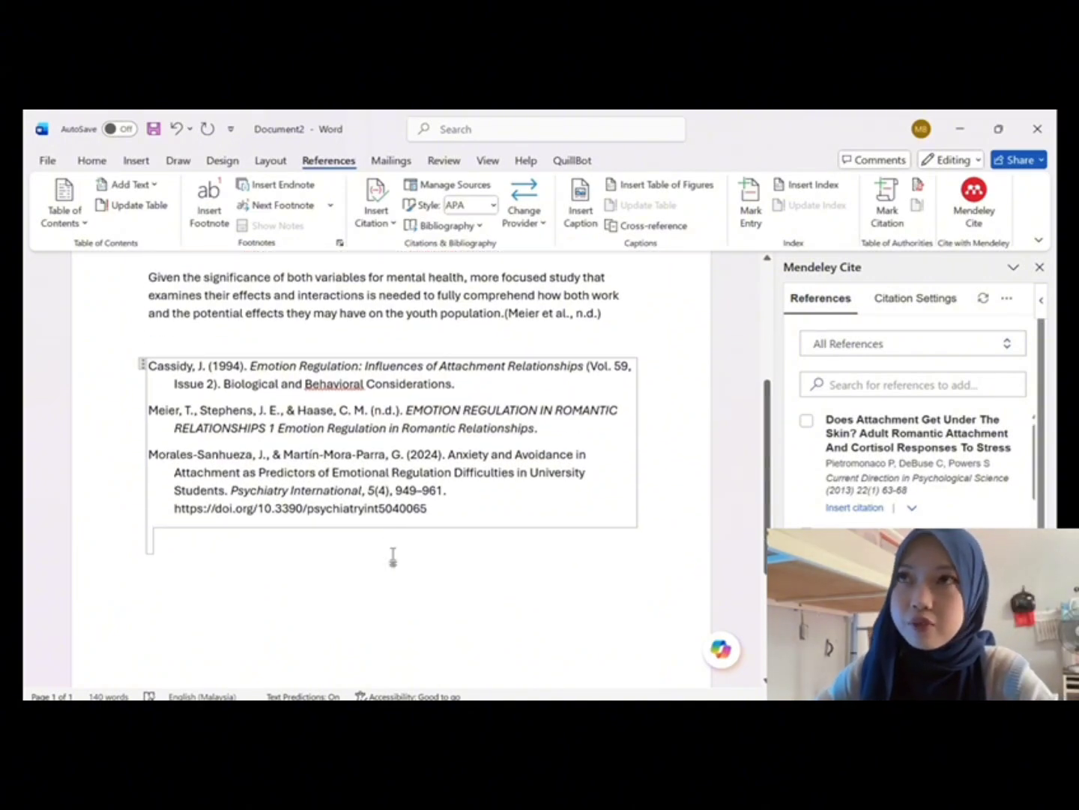
left_click(393, 557)
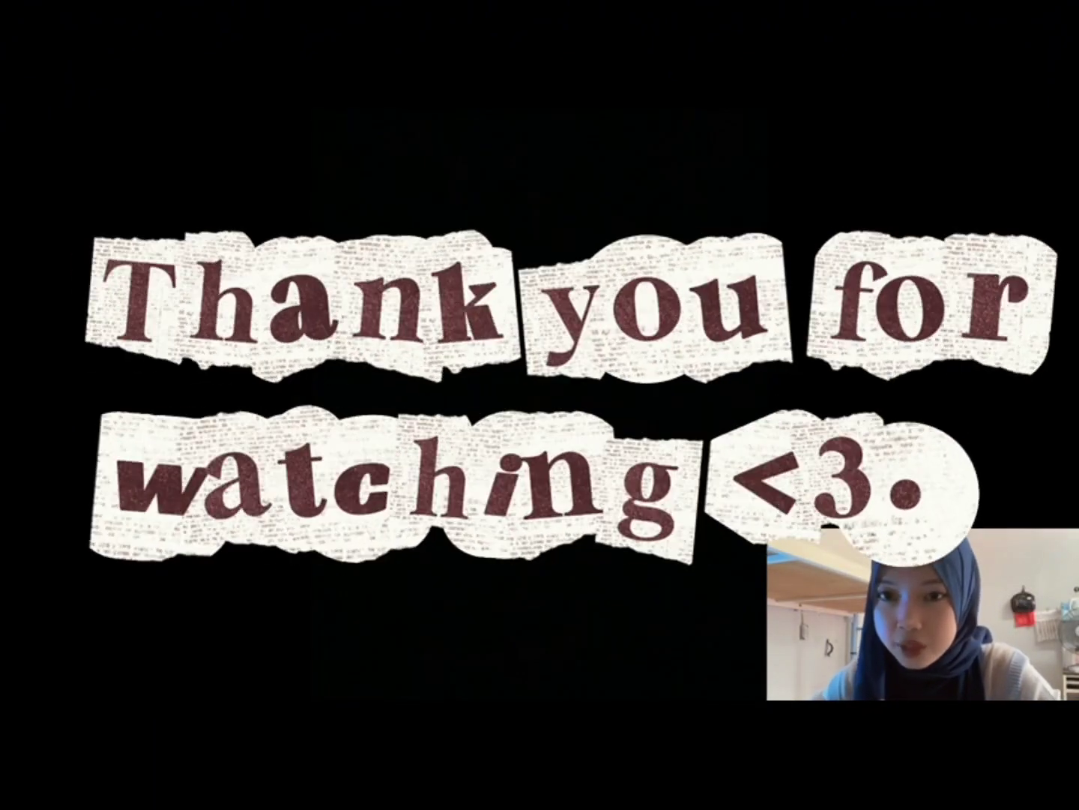